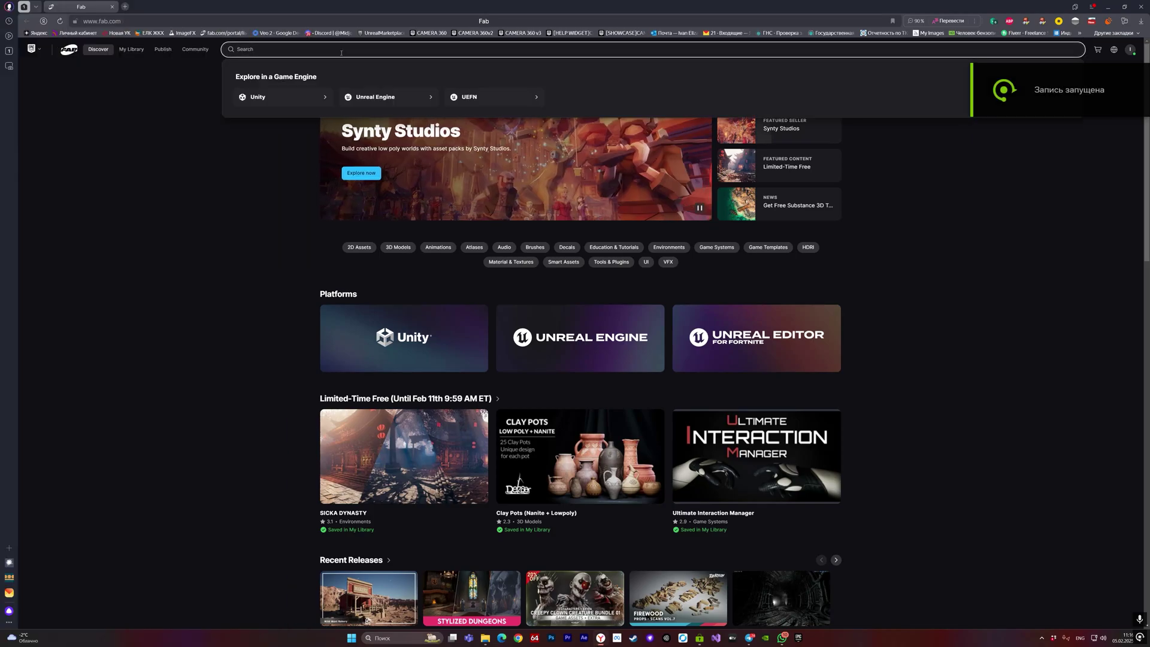
Step: Search Fab for 'dlss' in the English layout and open the NVIDIA DLSS result
text(т)
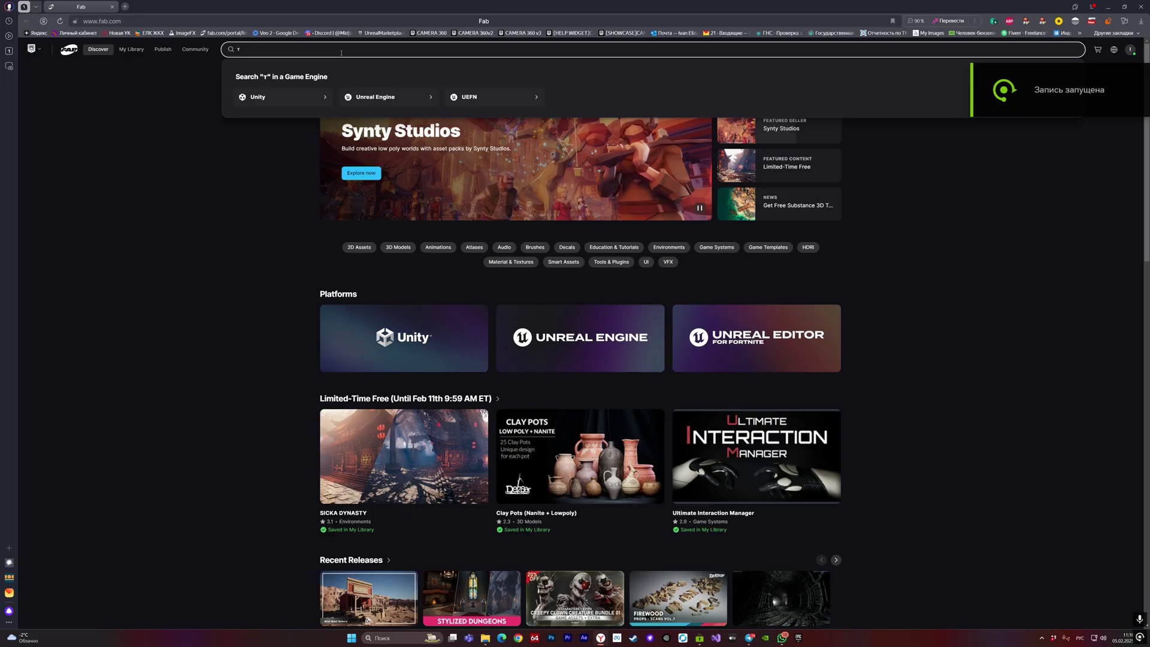
key(BackSpace)
key(alt+shift)
text(dlss)
key(Return)
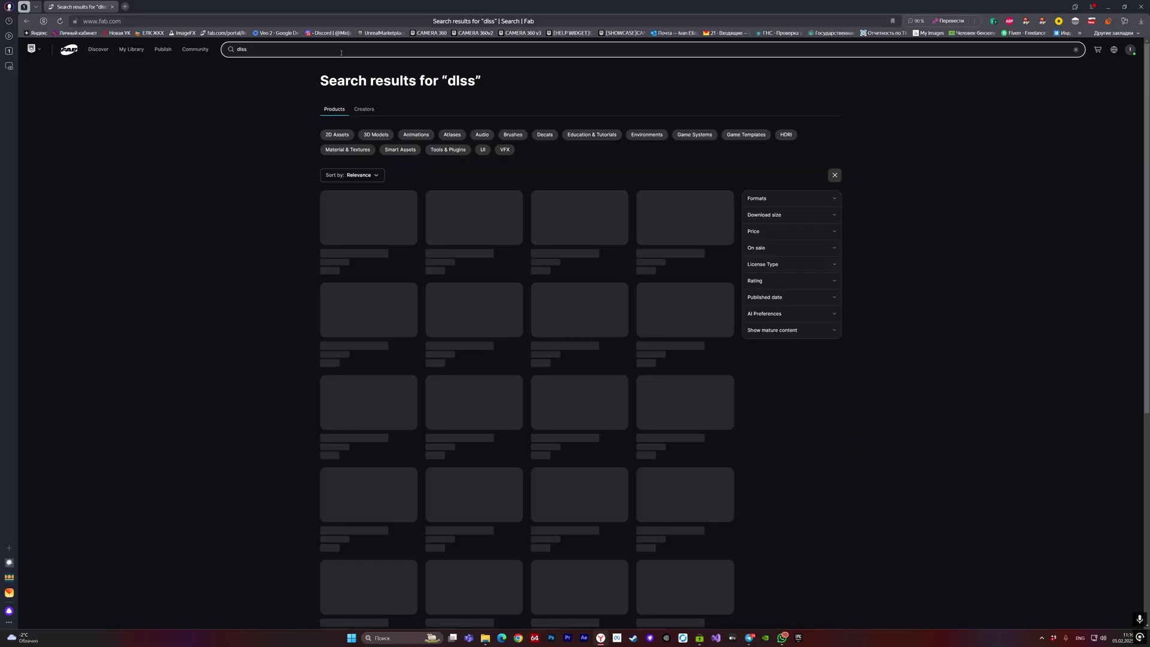
click(408, 242)
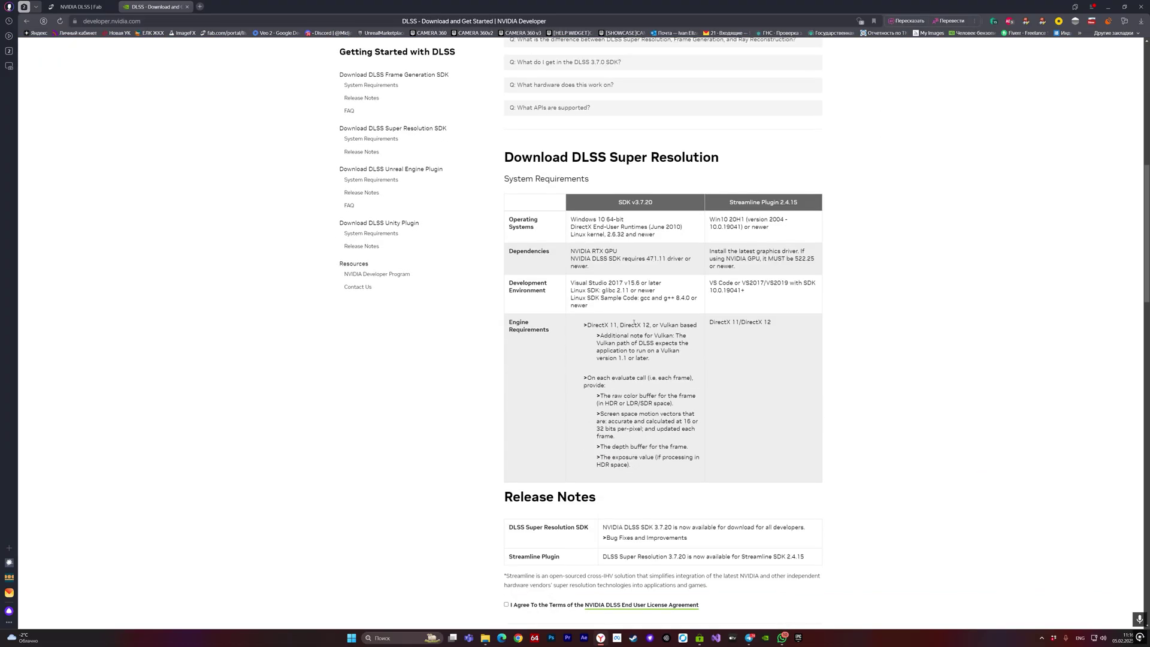
scroll(628, 217, down, 7)
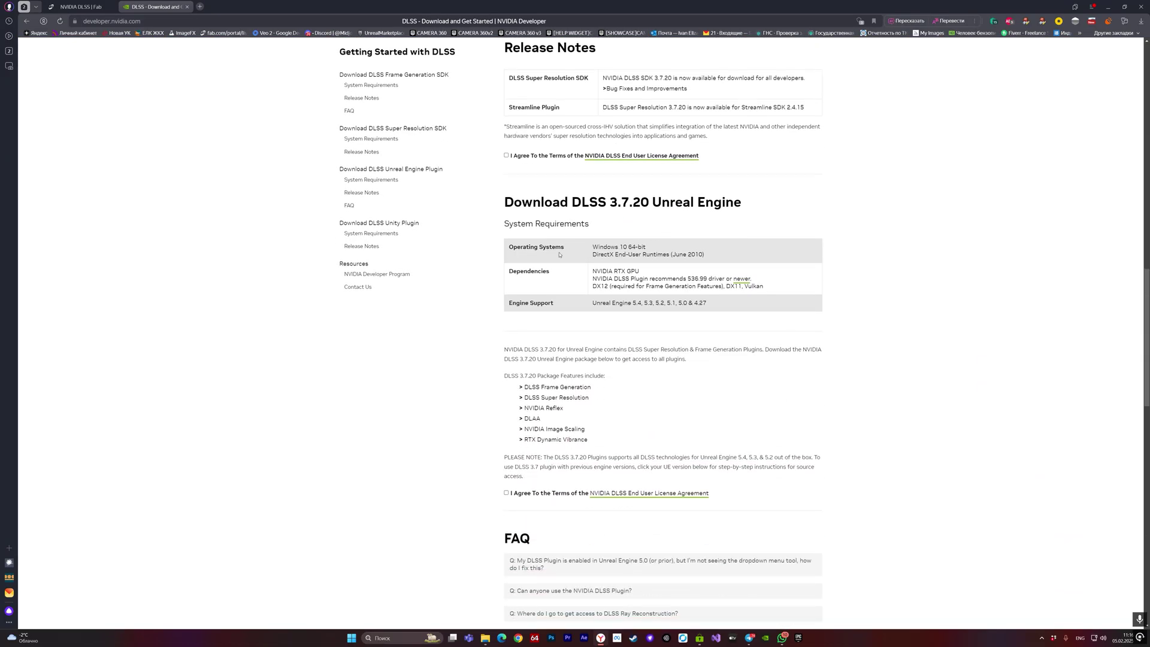
scroll(559, 254, down, 1)
Step: Agree to the NVIDIA licence and download the DLSS 3.7.20 plugin for UE 5.4, checking its progress
click(507, 418)
click(527, 453)
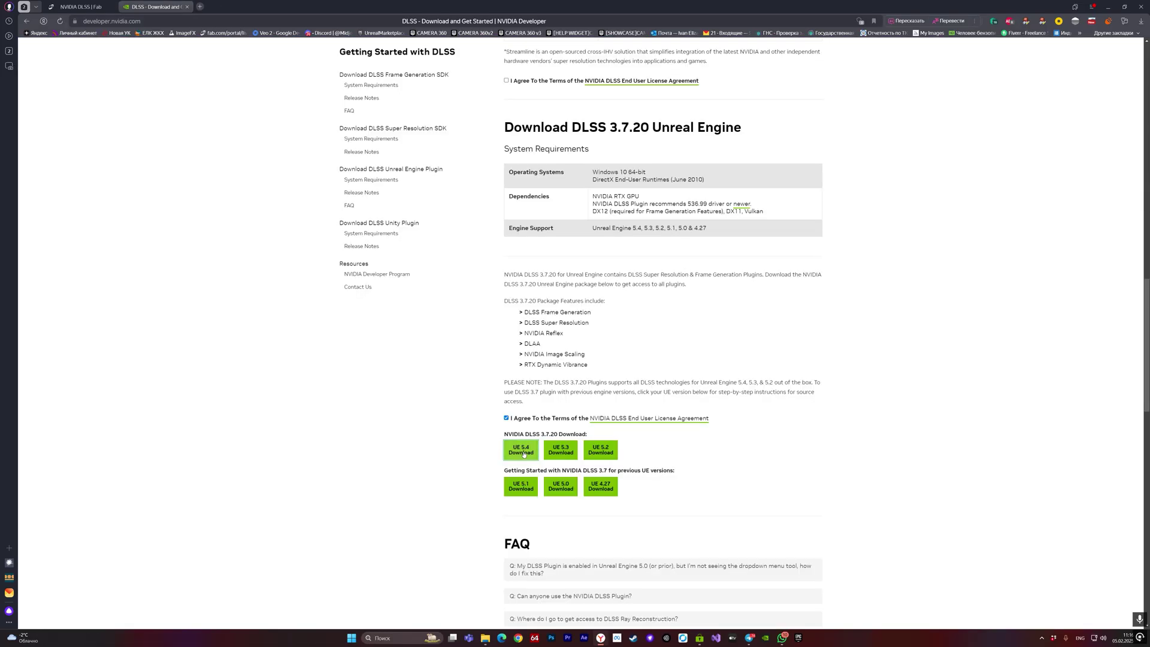
click(1142, 23)
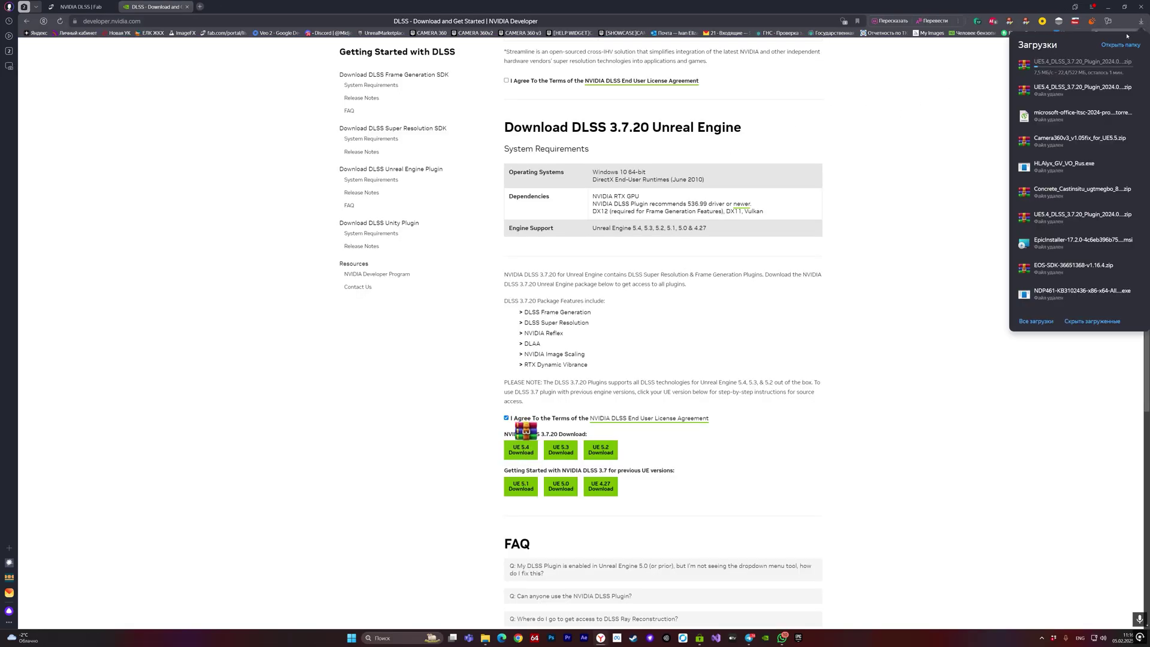
click(932, 185)
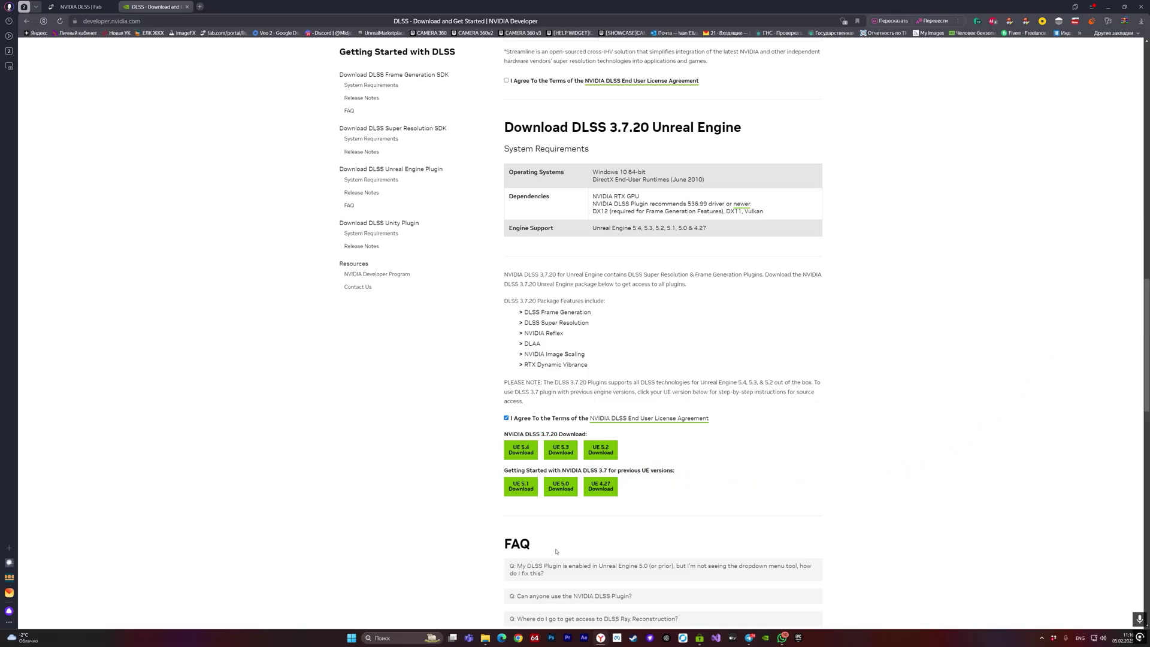
Step: Navigate File Explorer to G:\Program Files\Epic Games\UE_5.4\Engine\Plugins
mouse_move(484, 641)
click(482, 593)
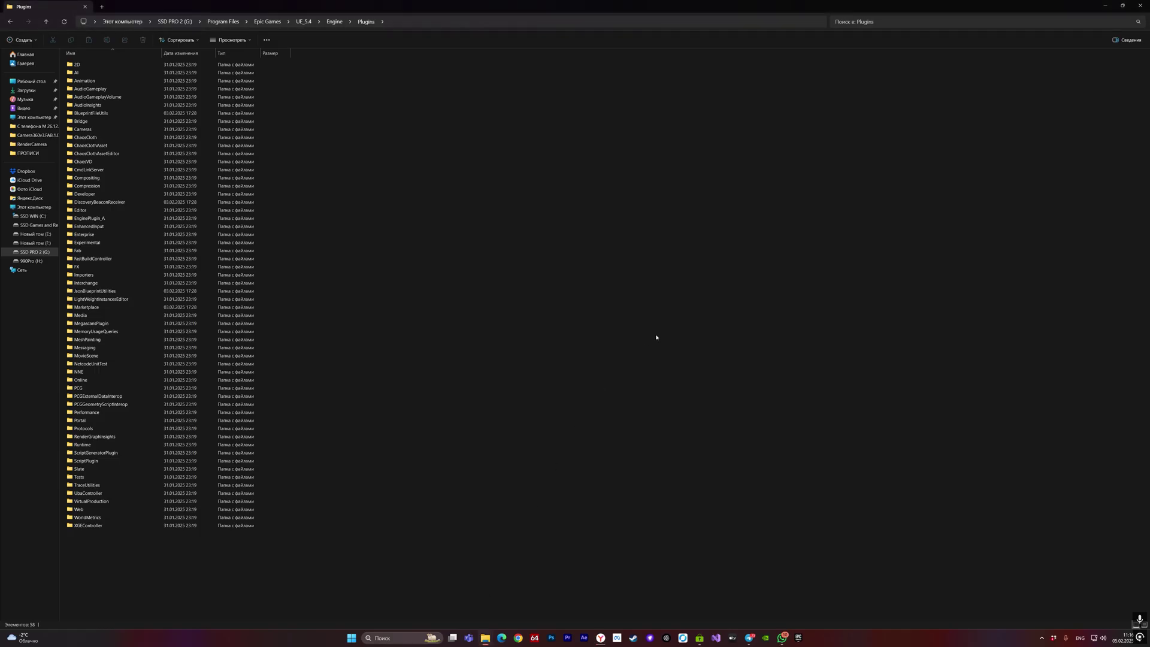
click(122, 21)
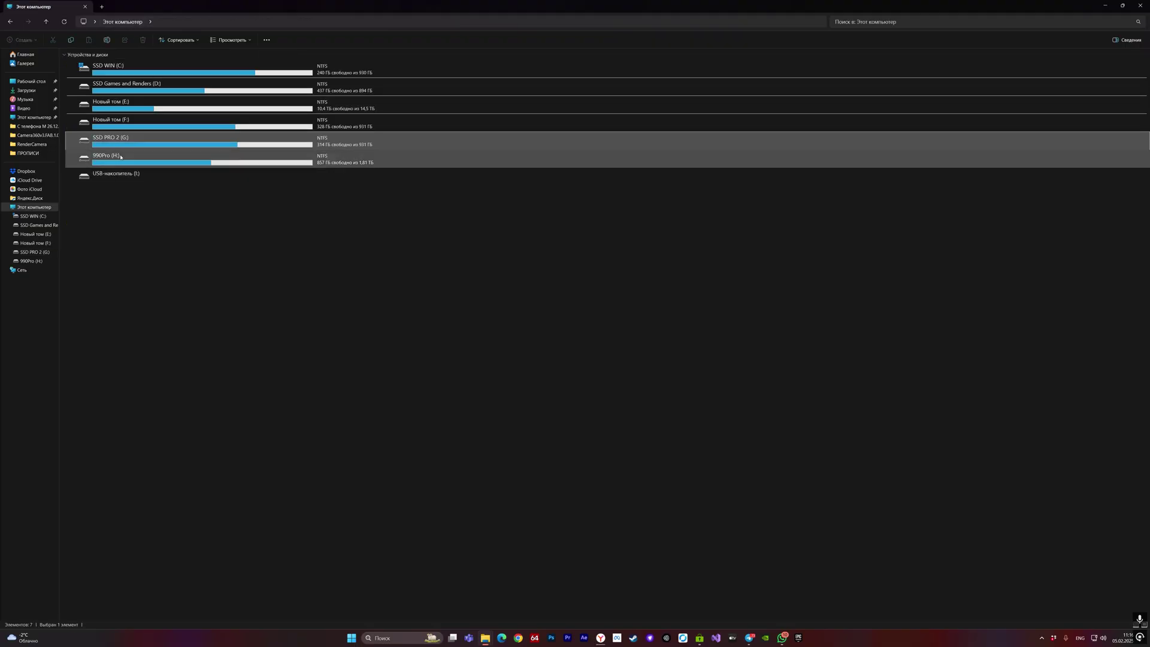
double_click(120, 149)
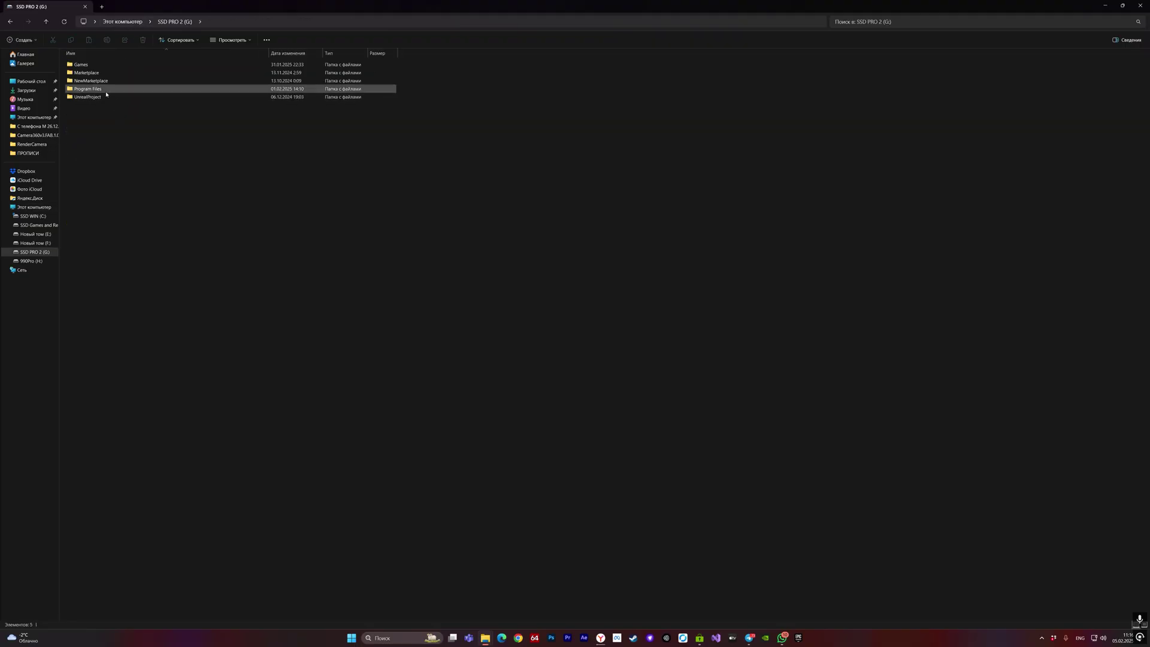
double_click(96, 89)
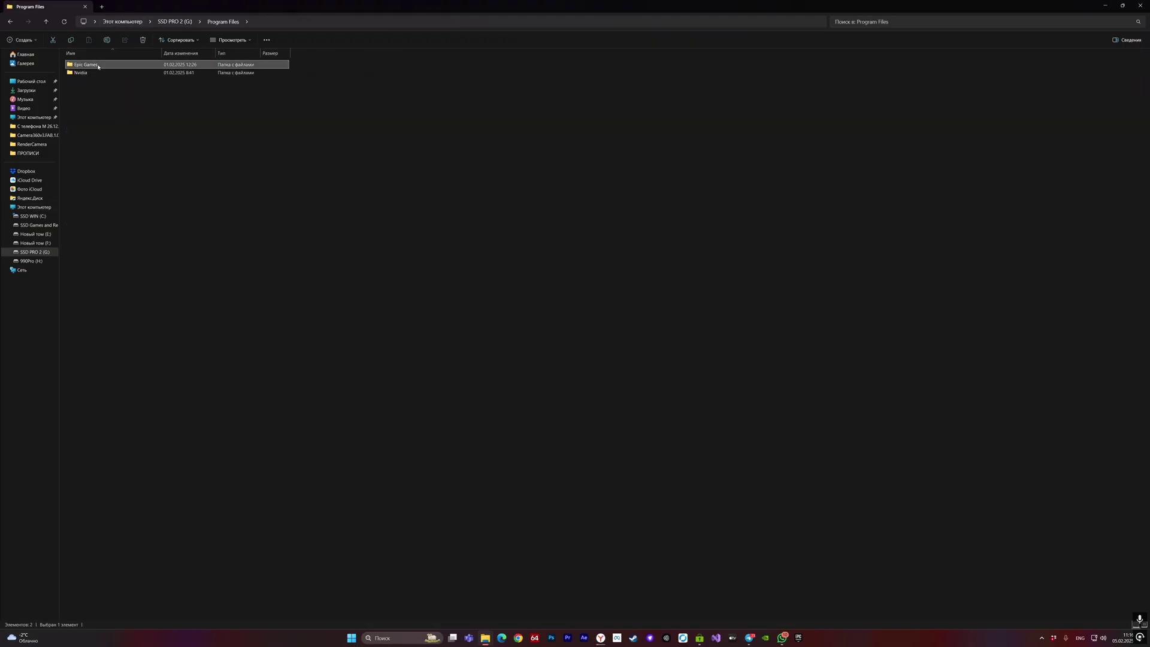
double_click(98, 66)
double_click(96, 96)
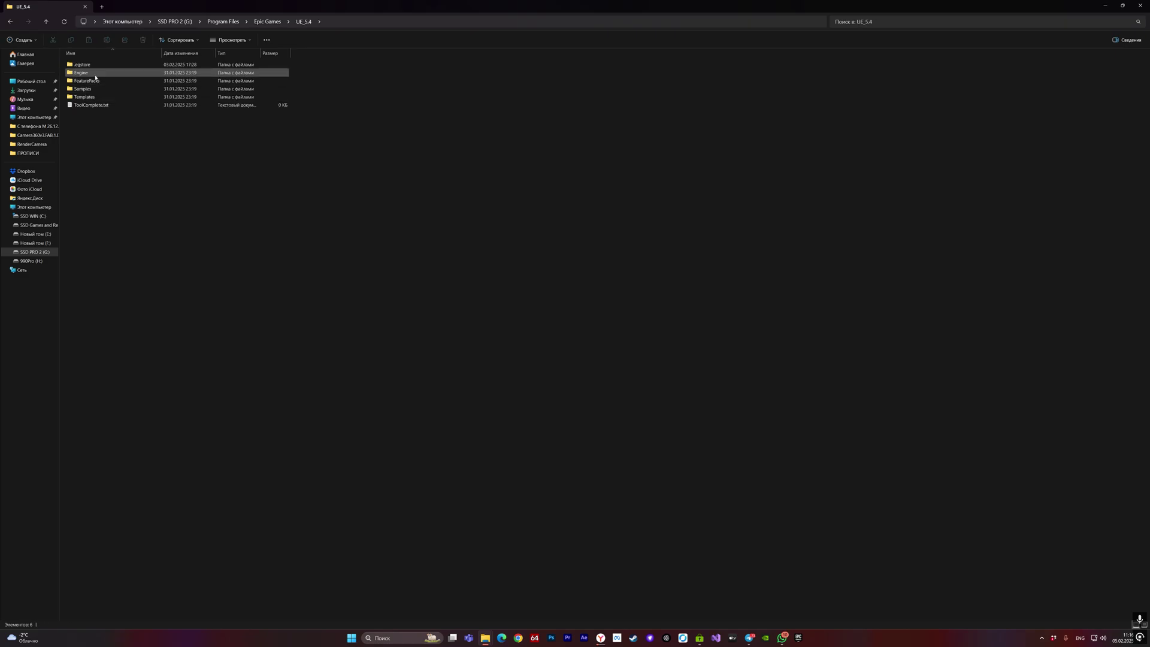
double_click(96, 73)
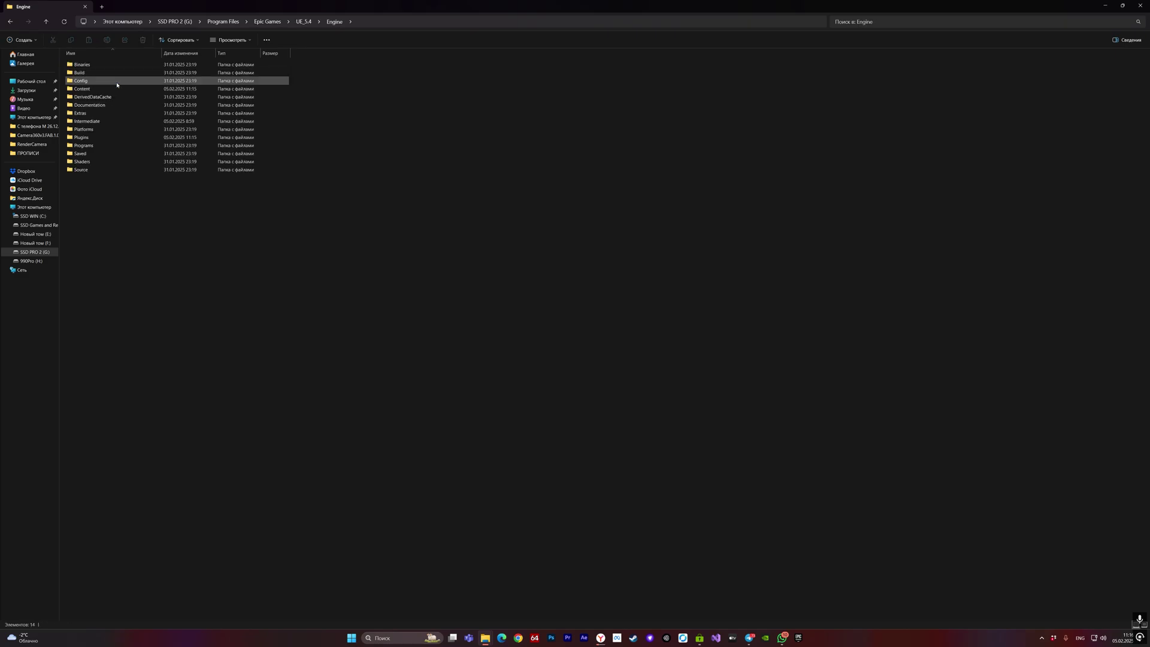
double_click(96, 137)
Step: Create a folder named Nvidia in Plugins and snap the window to the right half
right_click(549, 234)
mouse_move(599, 293)
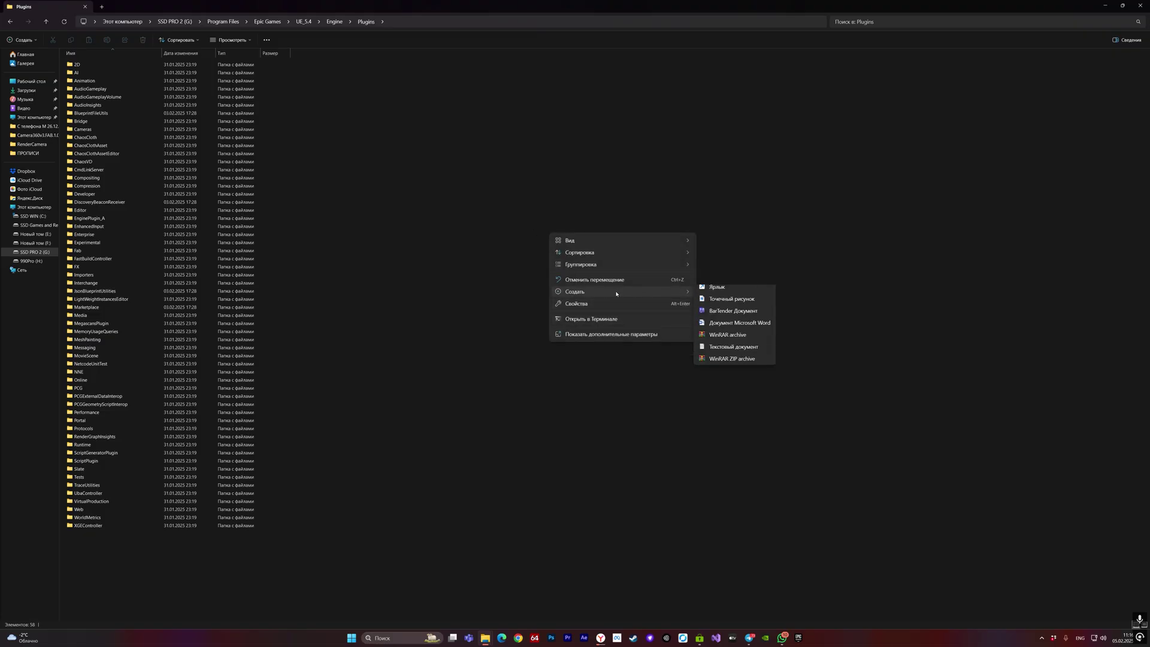
click(710, 293)
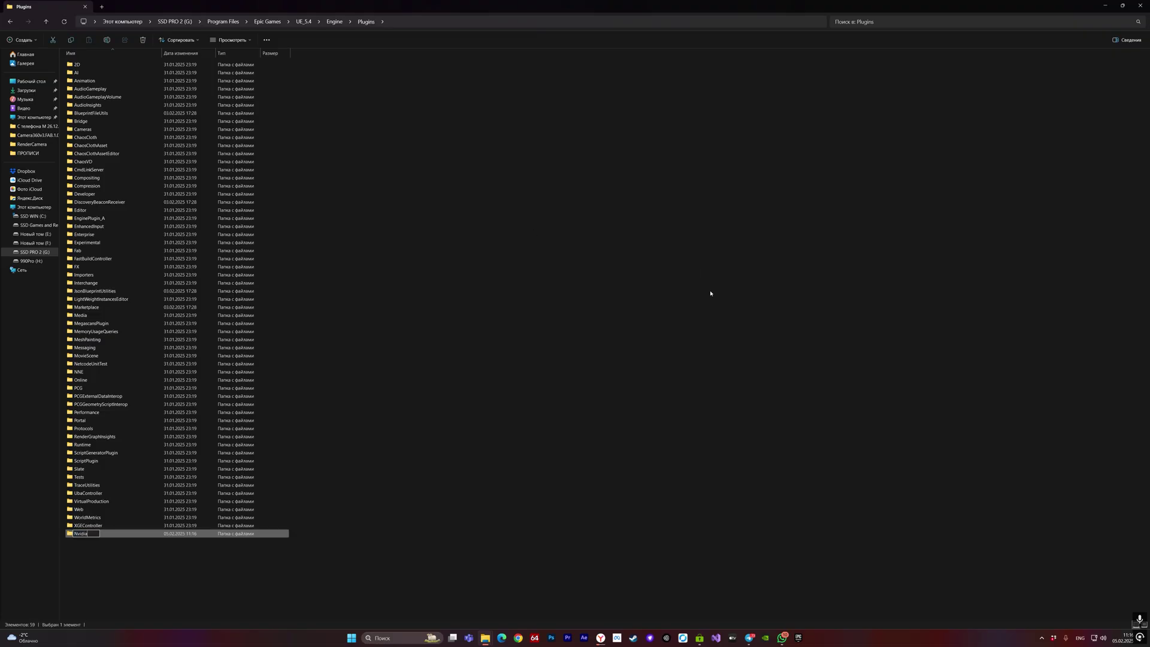
key(Return)
key(super+Right)
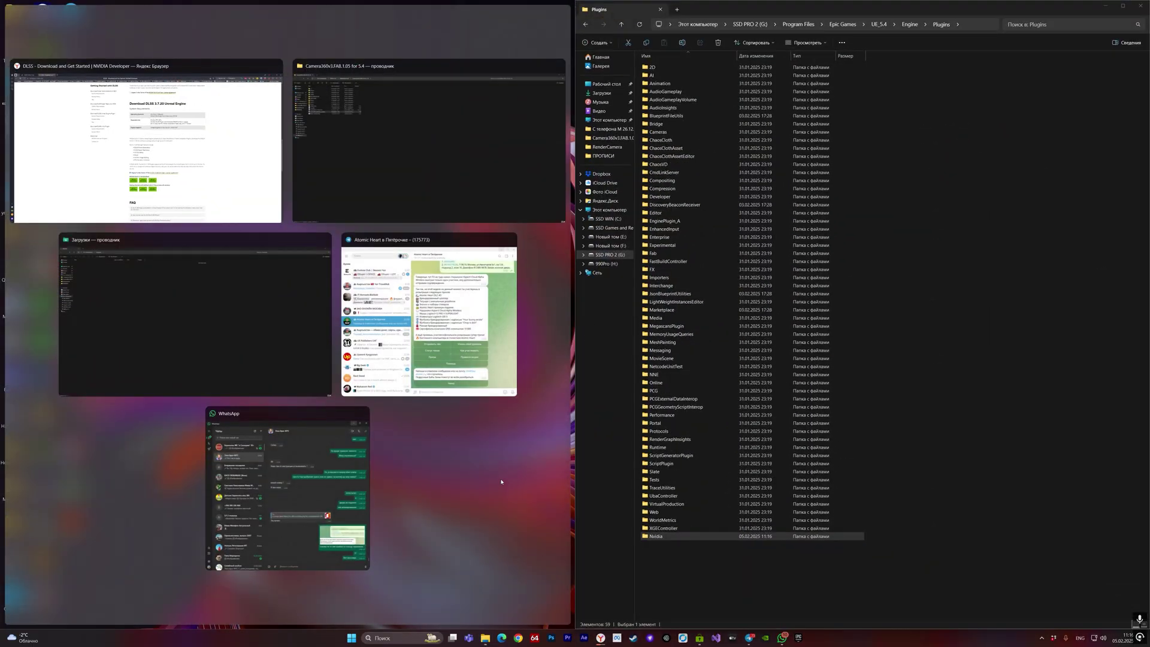
click(501, 482)
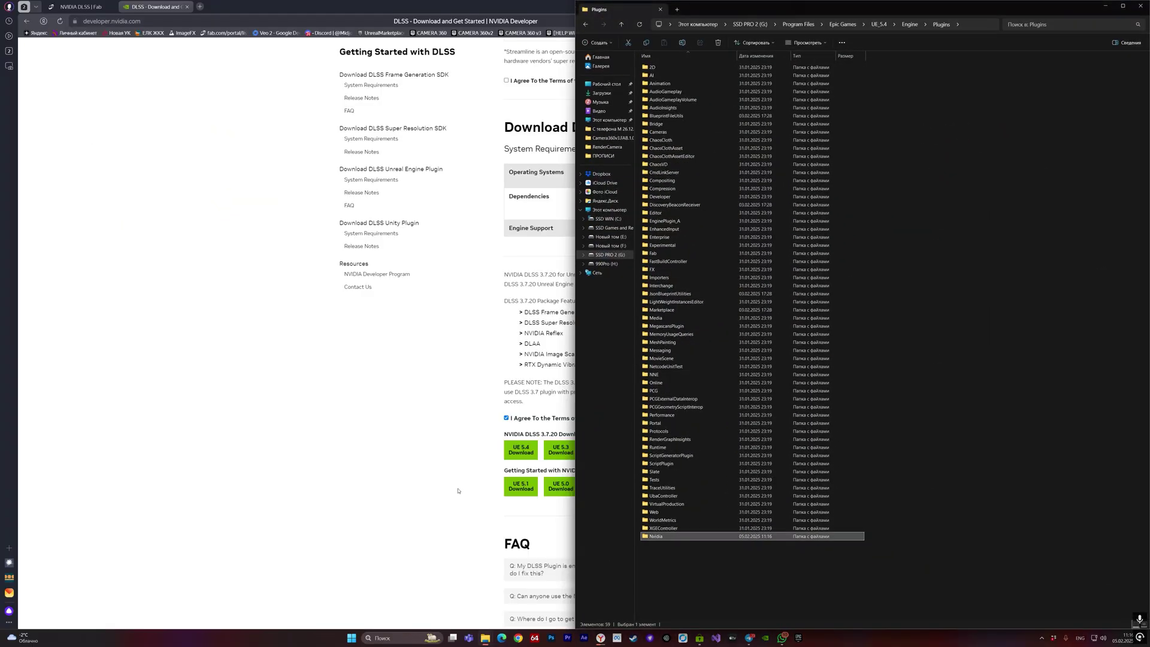
Step: Snap the Downloads window to the left half beside the Plugins window
mouse_move(485, 643)
click(413, 596)
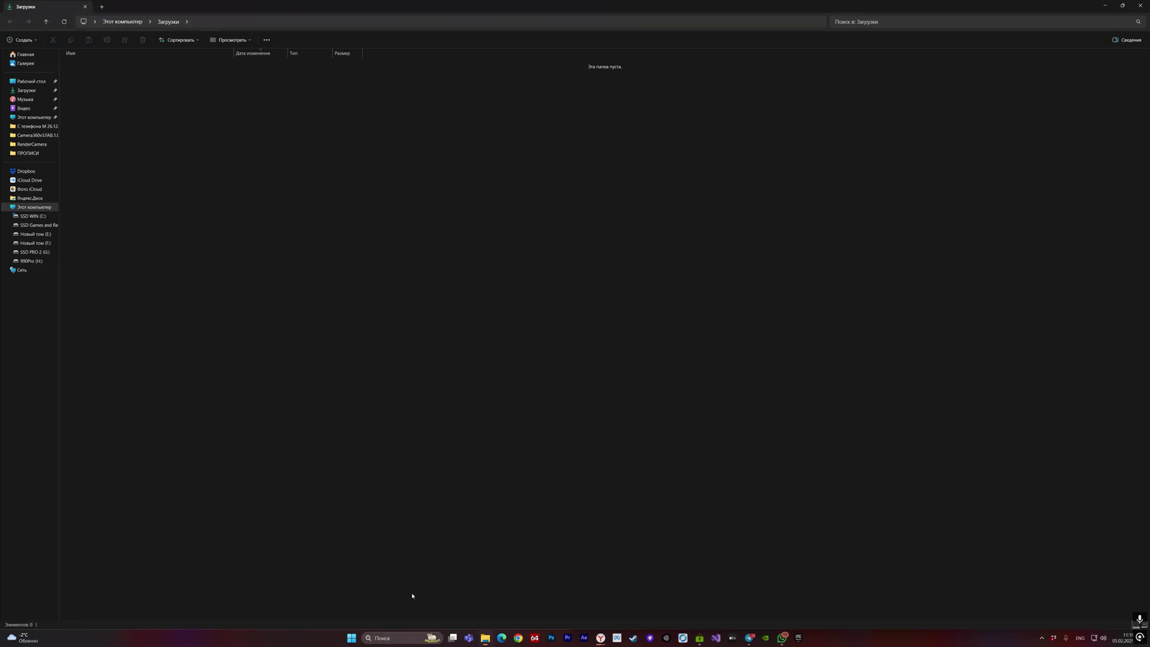
key(super+Left)
click(921, 241)
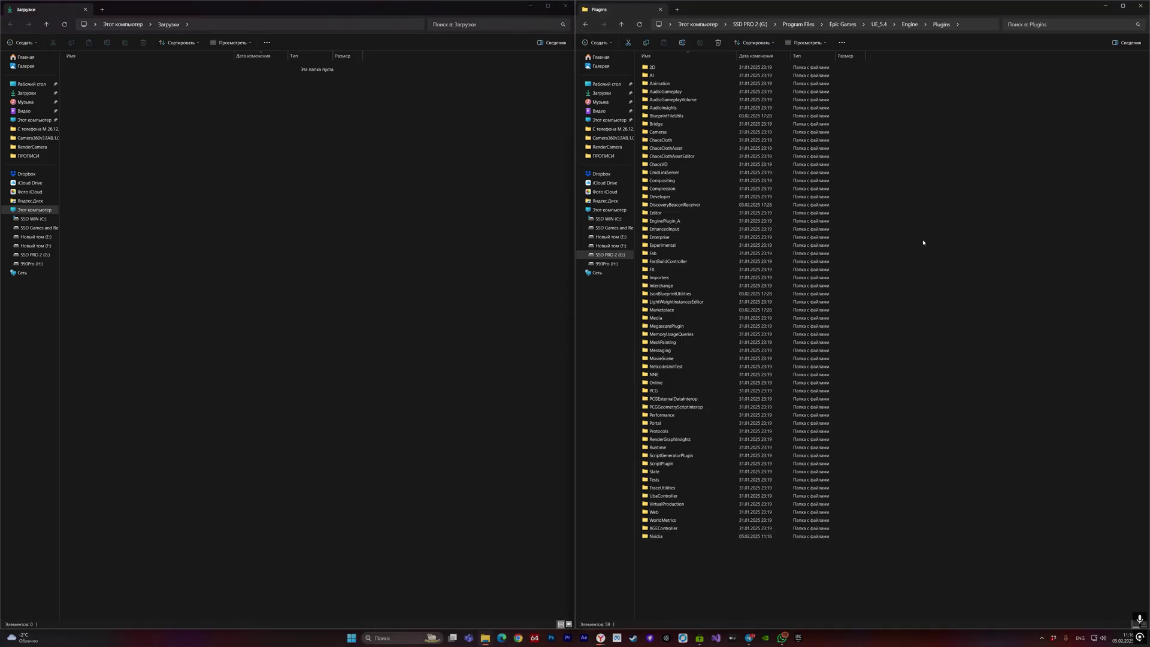
Step: Confirm the DLSS zip download finished, close the download page and open the empty Nvidia folder
click(600, 640)
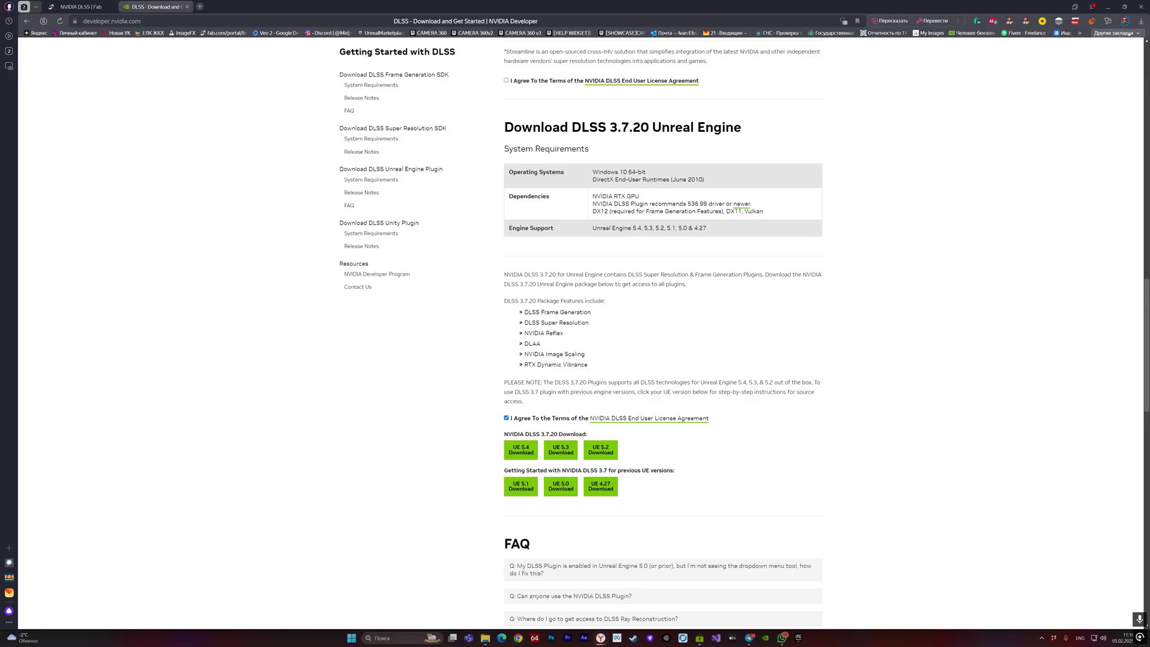
click(1141, 21)
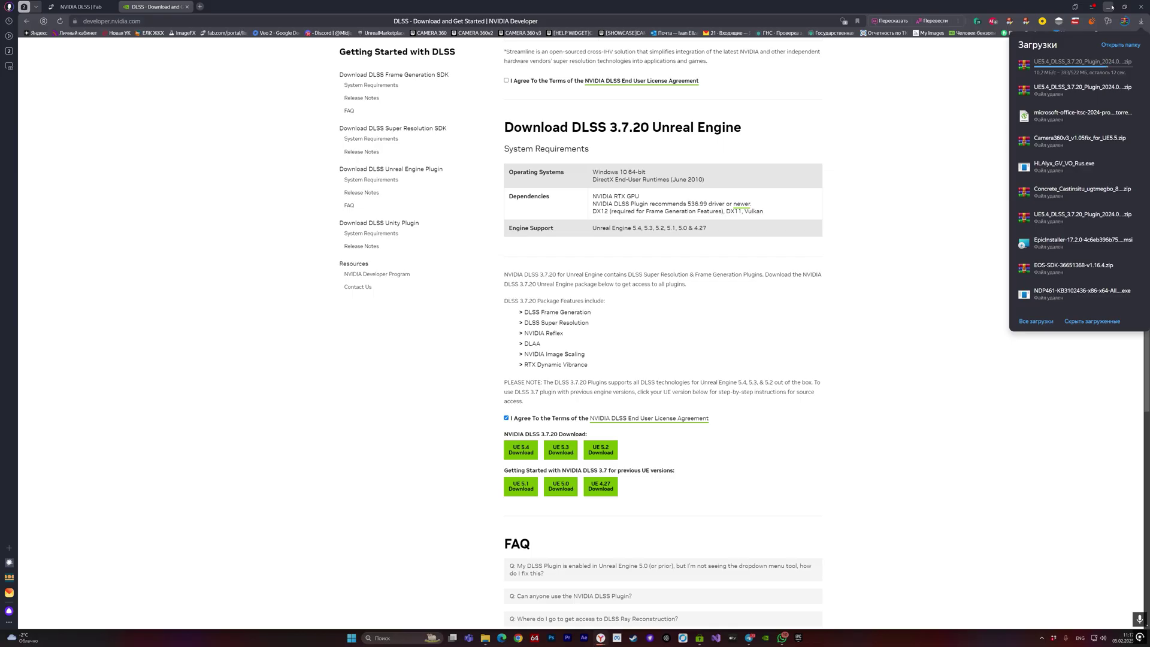
click(187, 6)
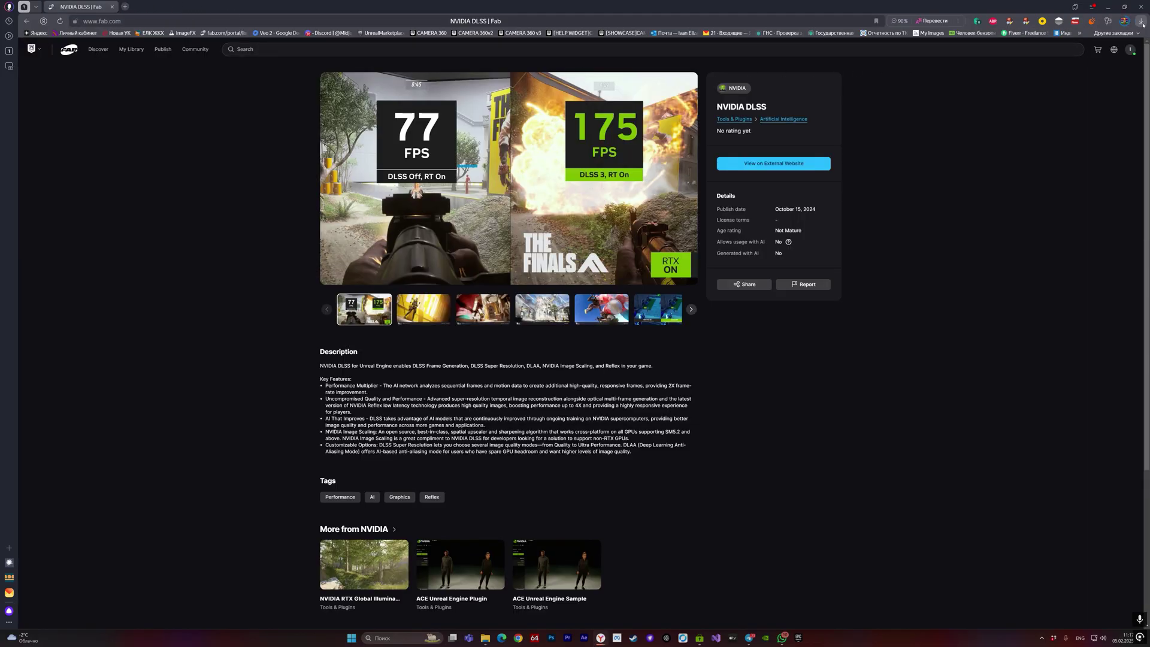
click(1108, 8)
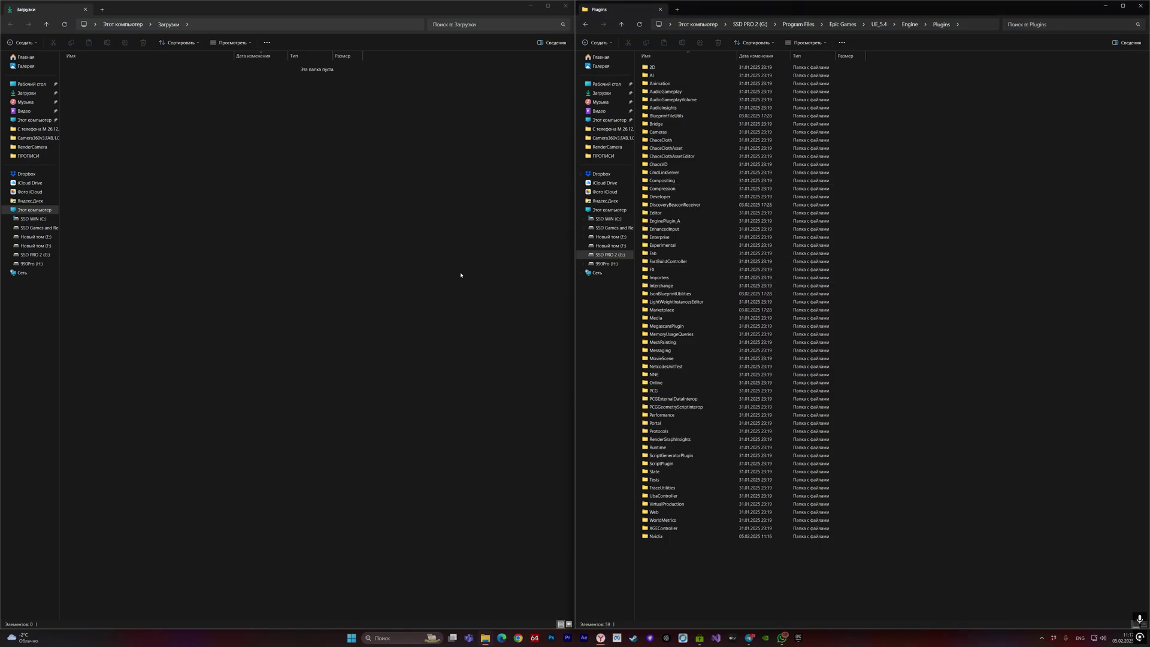
double_click(657, 536)
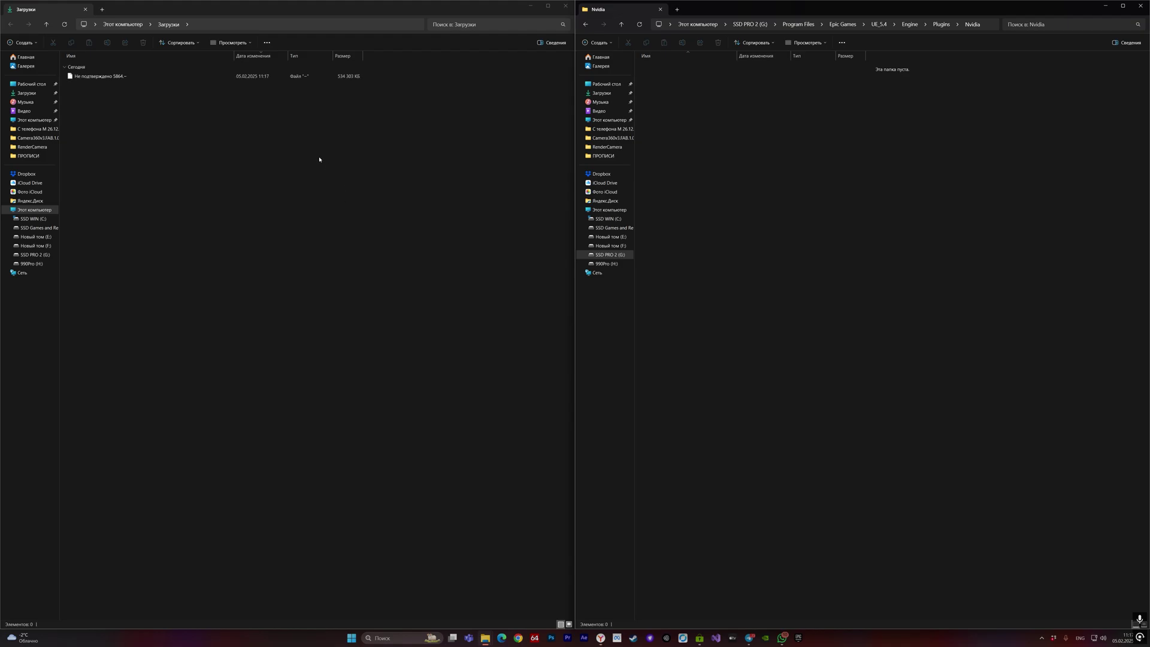
drag(207, 111, 238, 146)
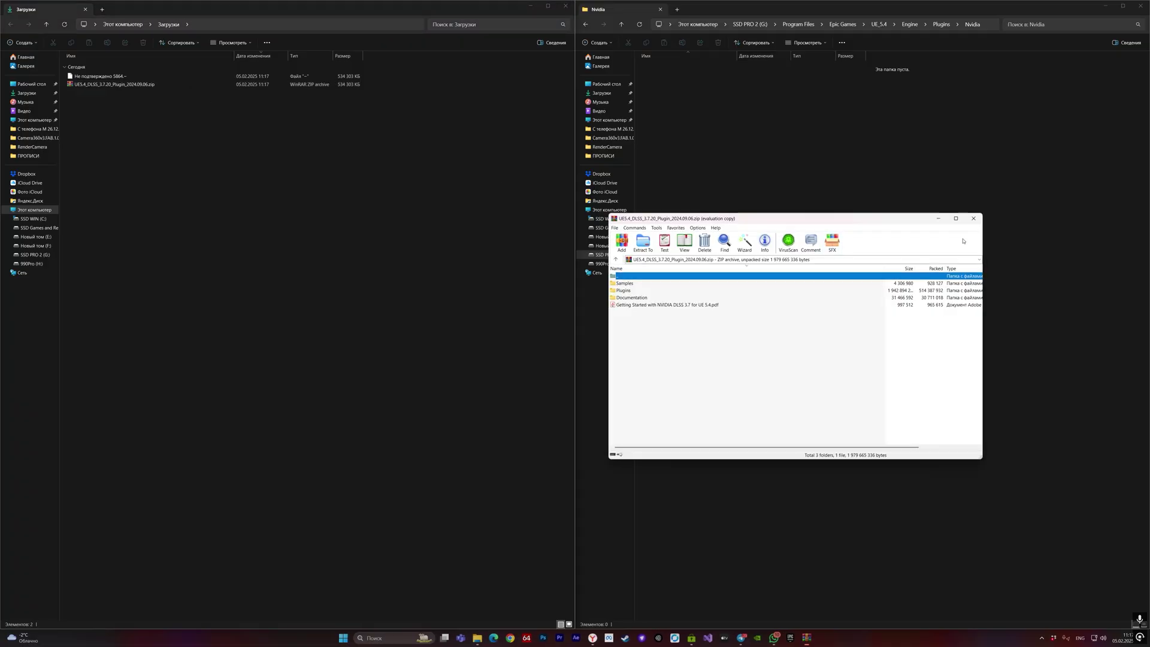
key(Escape)
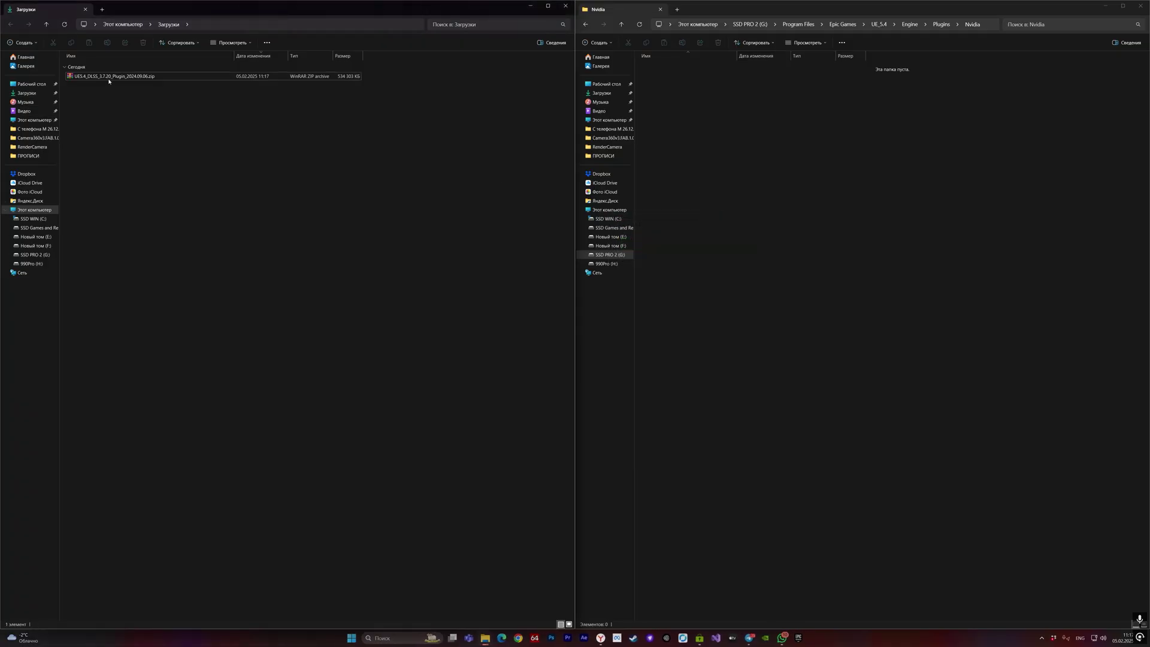
Step: Open UE5.4_DLSS_3.7.20_Plugin_2024.09.06.zip and drag its five Plugins folders into Nvidia
click(103, 77)
key(Return)
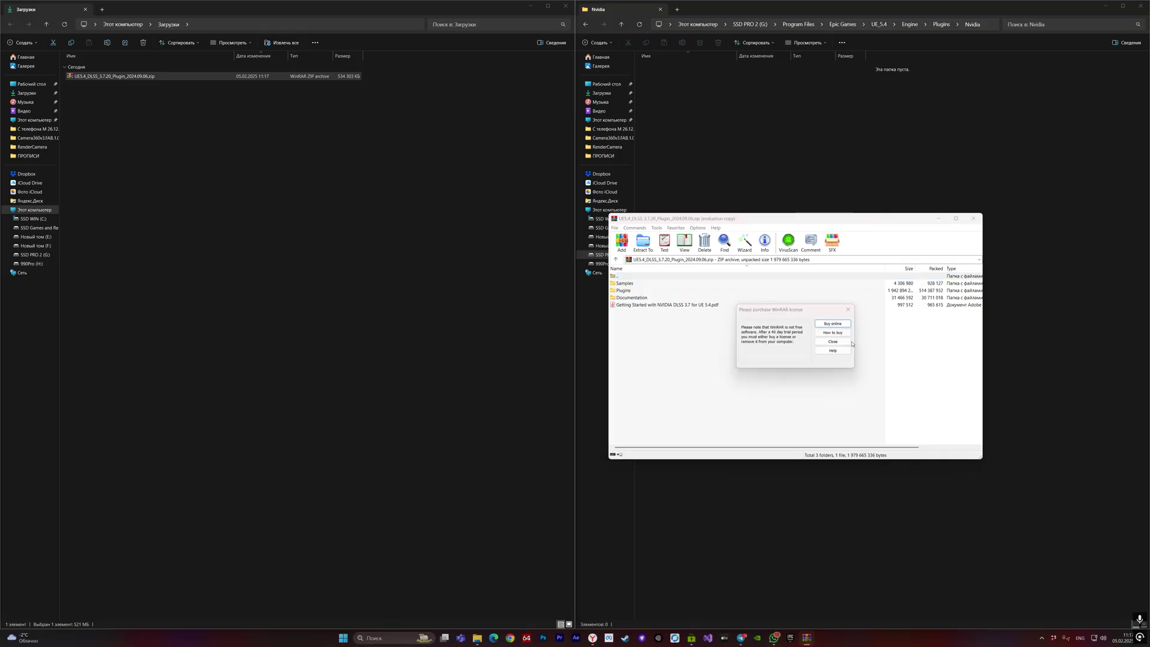
double_click(657, 291)
drag(672, 351, 636, 285)
drag(724, 166, 725, 166)
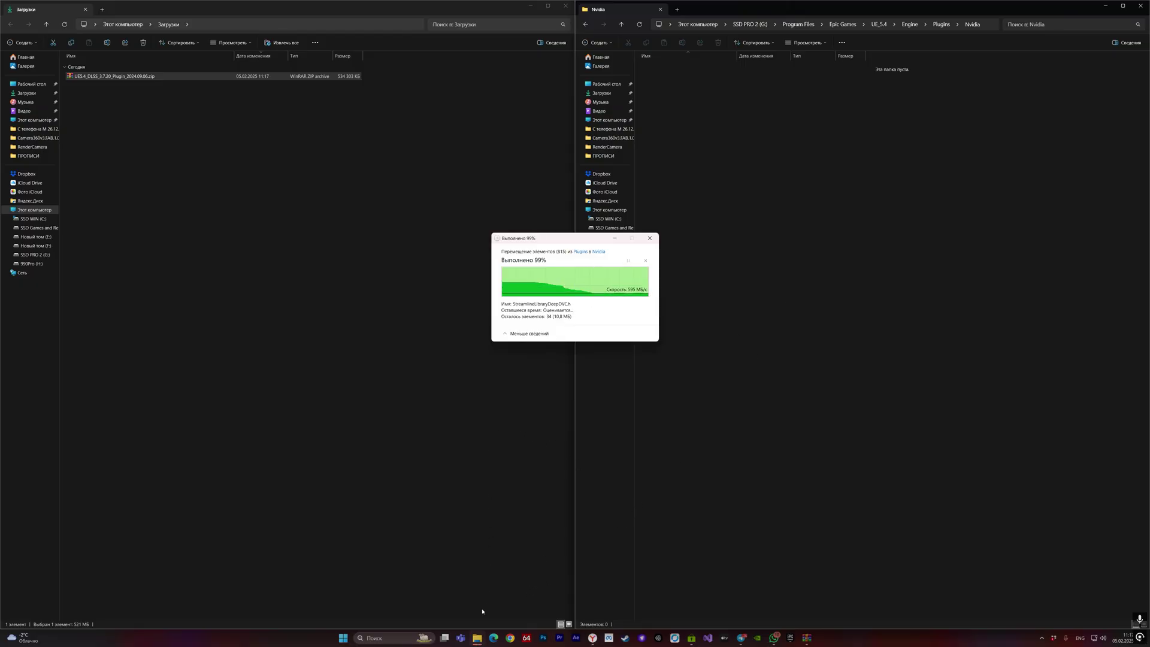
Step: Launch the Camera360 .uproject from the Camera360v3.FAB.1.05 for 5.4 folder in Unreal Engine
mouse_move(477, 639)
click(560, 599)
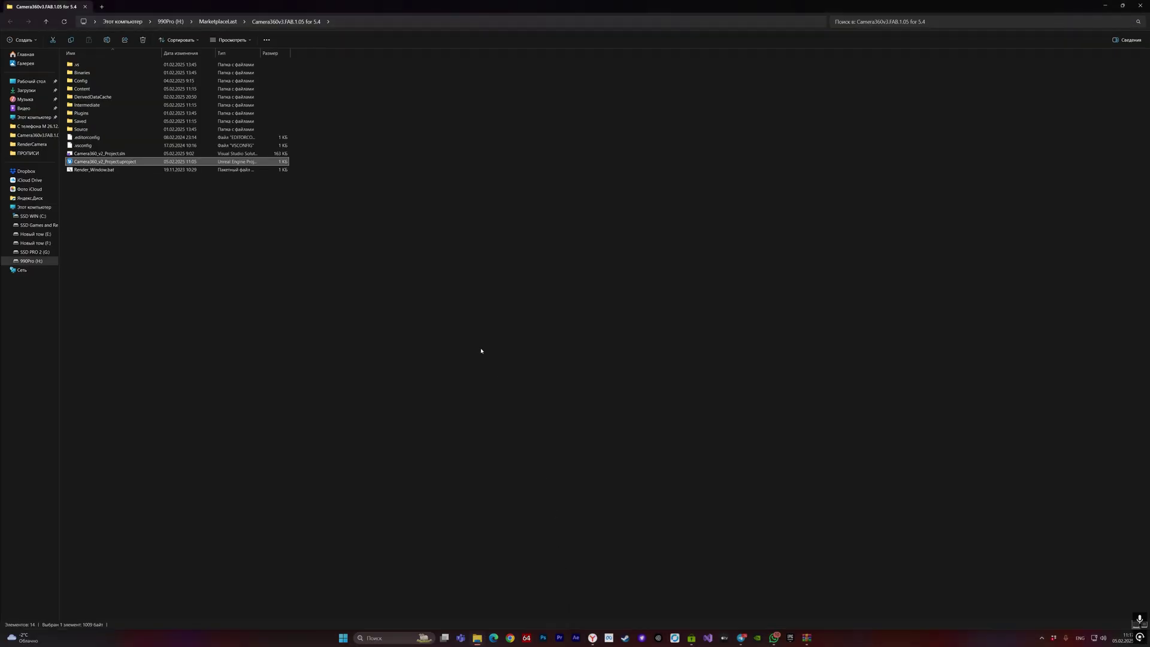
double_click(150, 162)
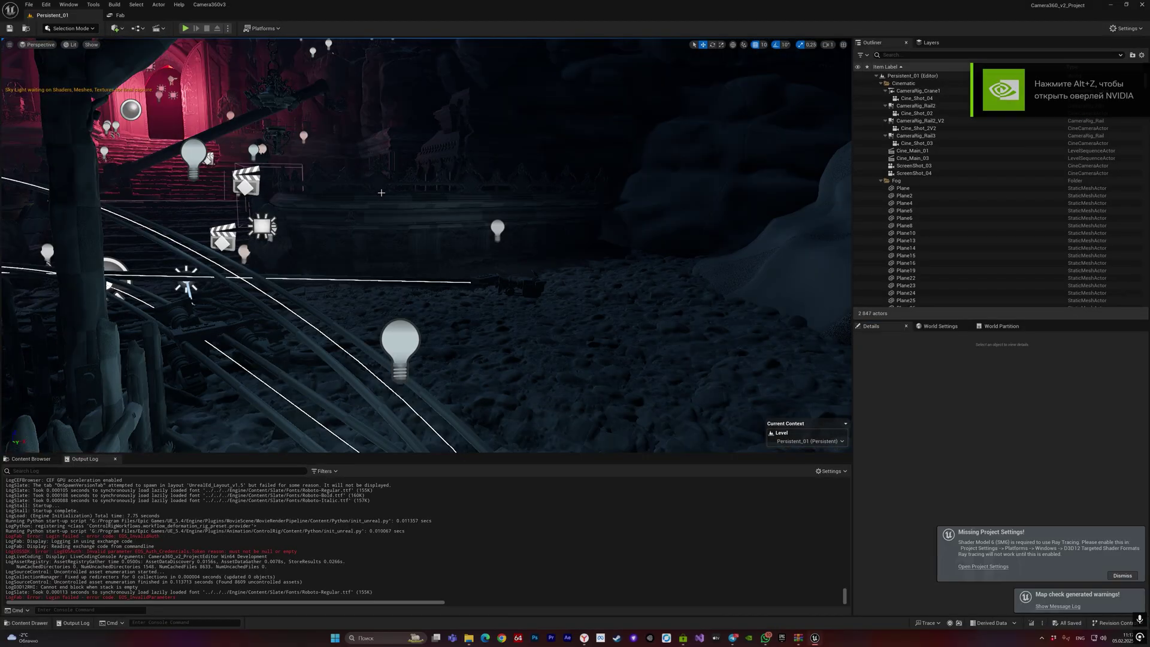
Step: Open Cine_Main_03 from the Cinematics menu and send it to Movie Render Queue
click(159, 28)
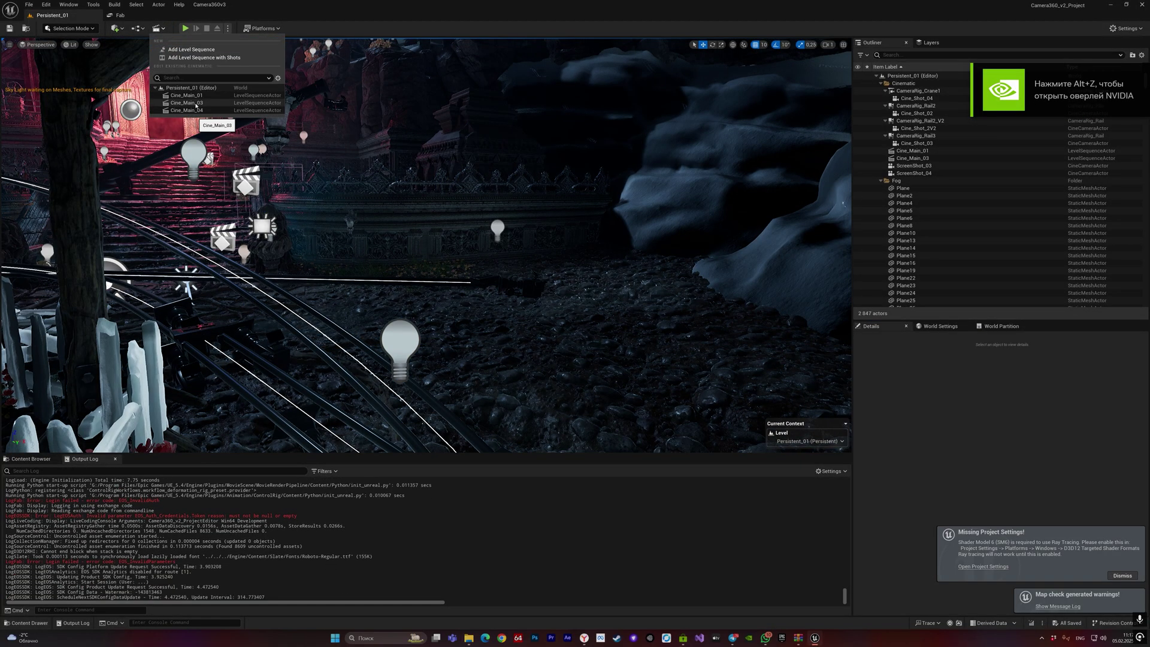
click(215, 126)
click(76, 471)
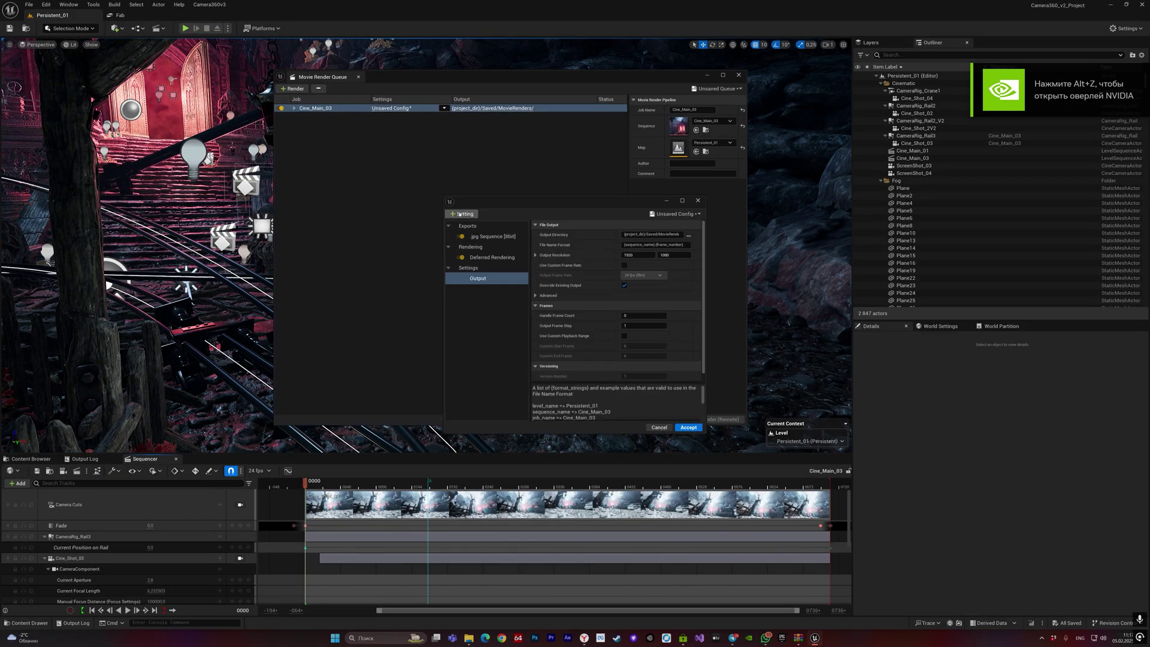
Step: Add .png Sequence [8bit], the Camera360 pass and Anti-aliasing settings to the job's config
click(460, 213)
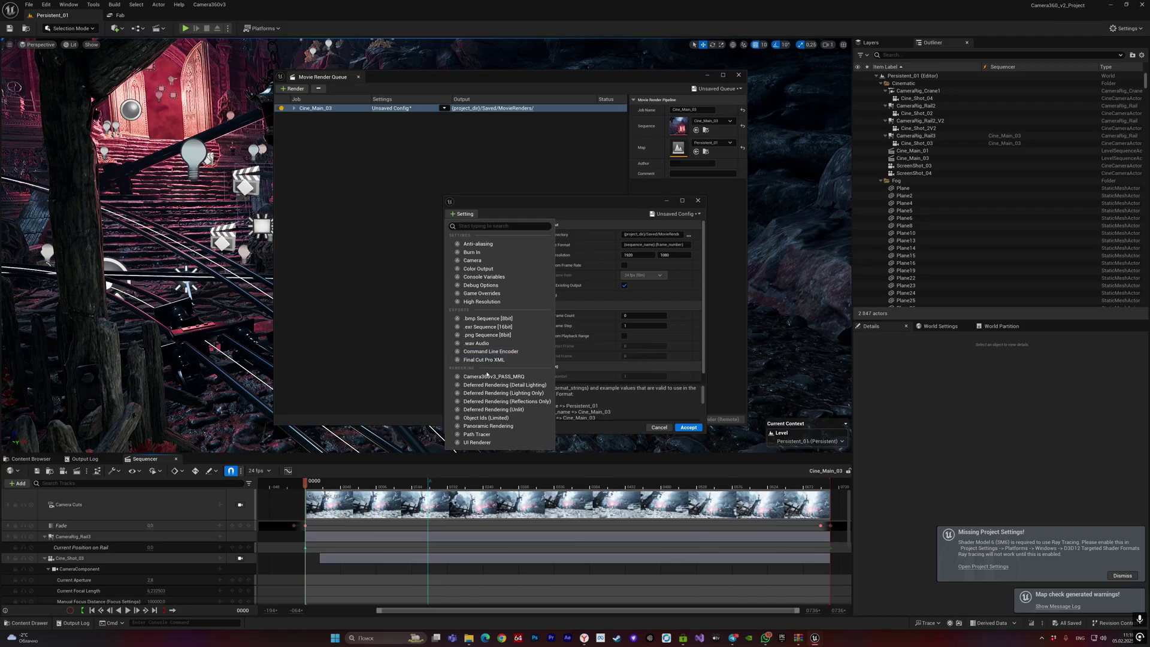
click(487, 334)
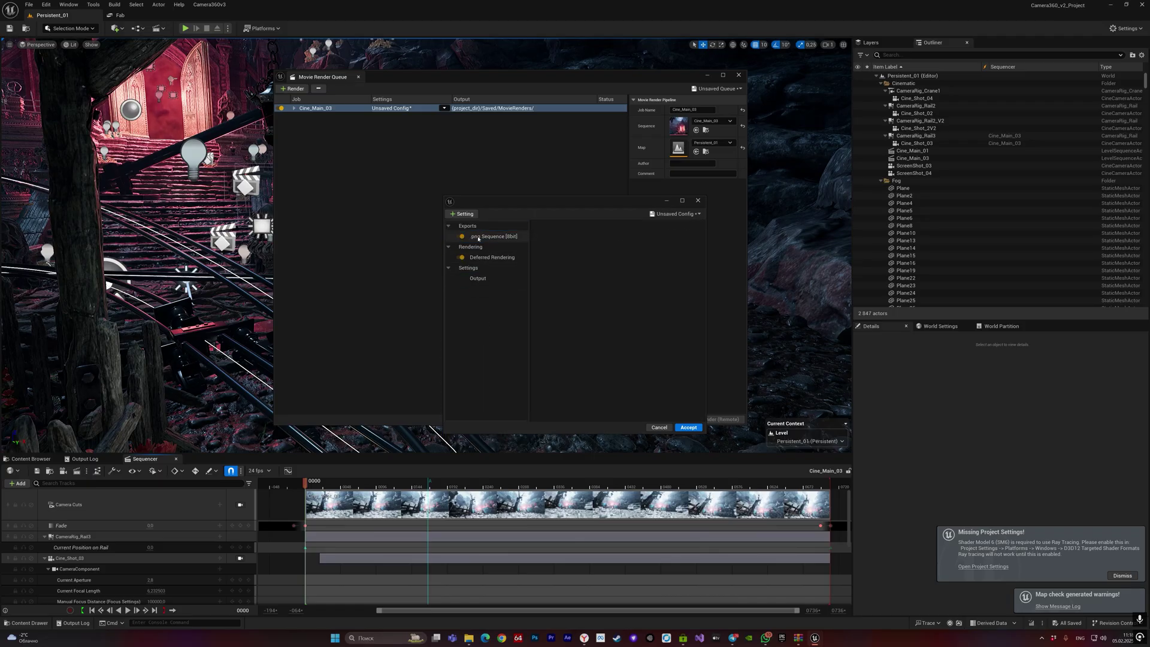
click(461, 214)
click(500, 361)
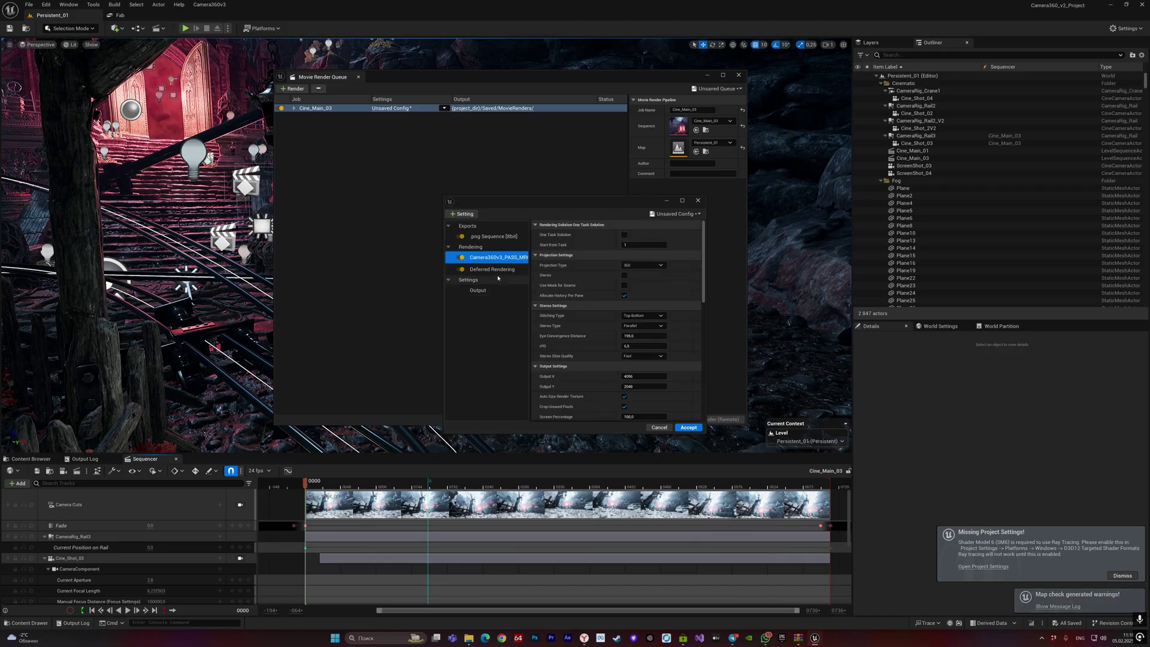
click(498, 278)
click(461, 214)
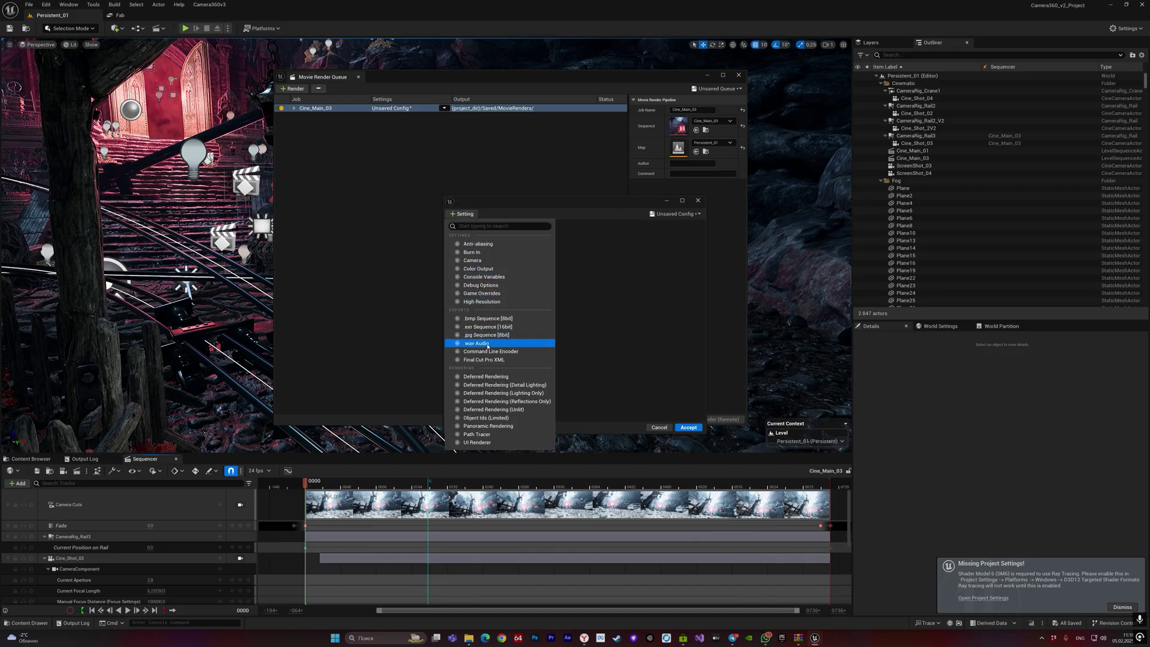
click(478, 244)
click(461, 213)
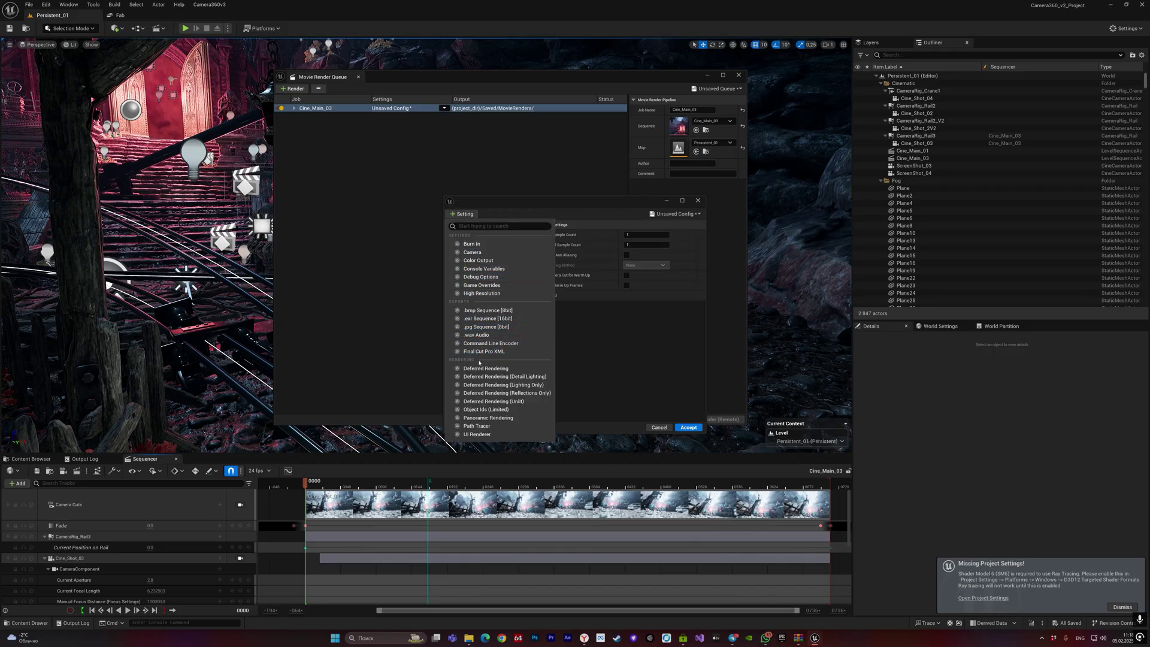
click(413, 330)
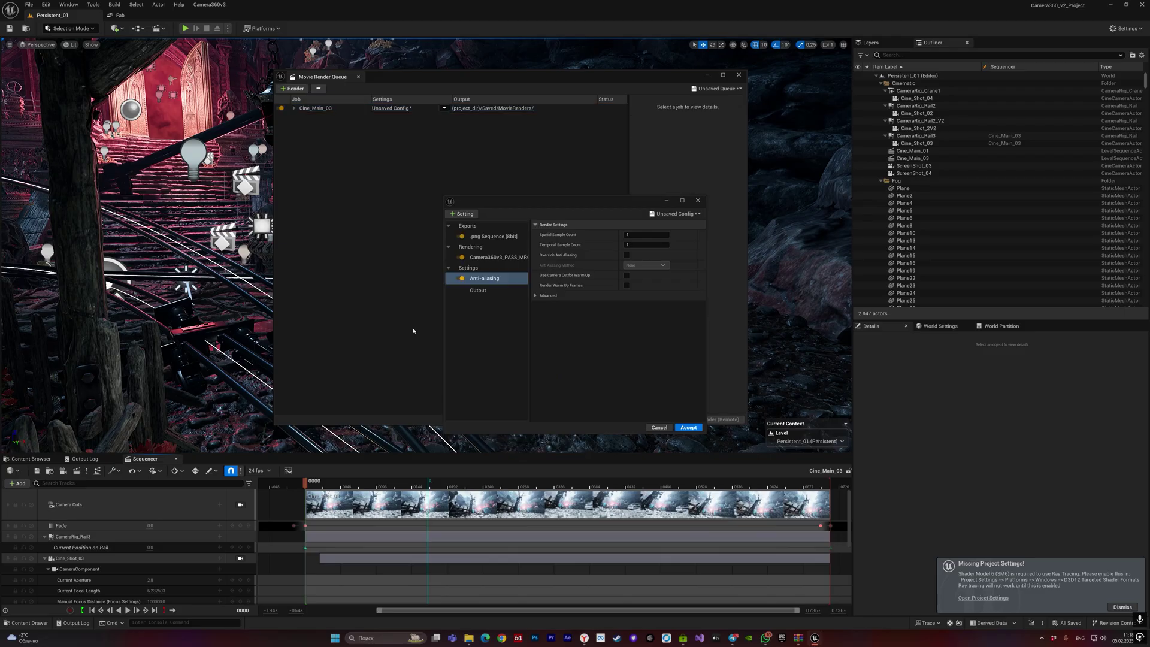
click(69, 4)
Step: Enable the NVIDIA DLSS Frame Generation and Super Resolution plugins, then restart the editor
click(66, 133)
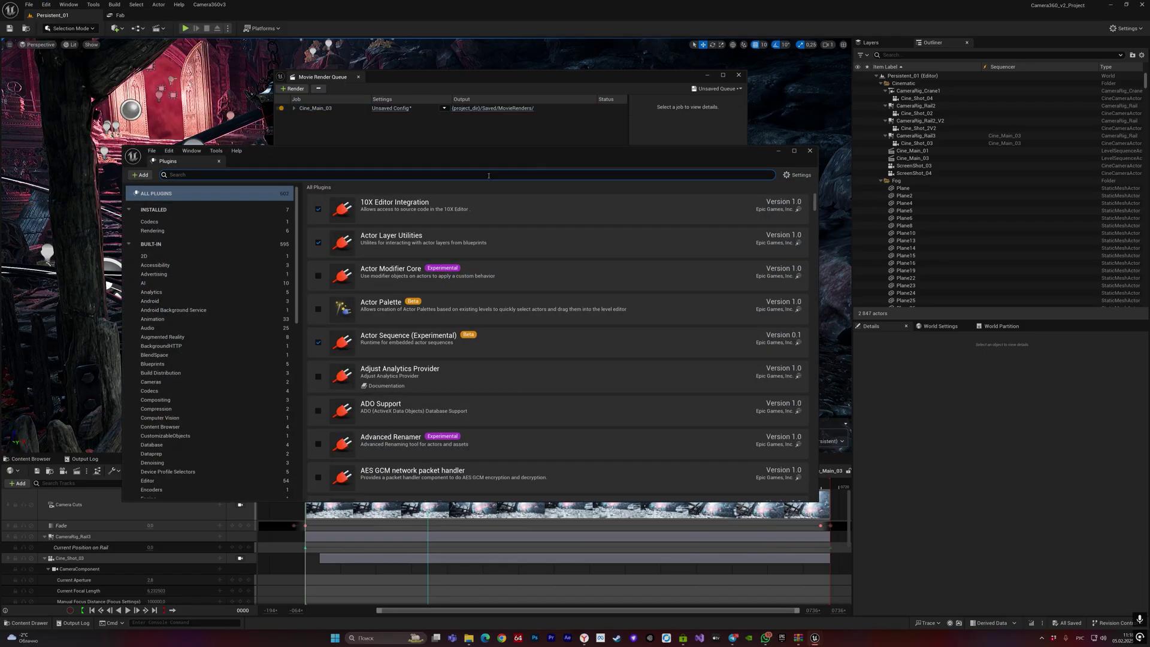
text(вд)
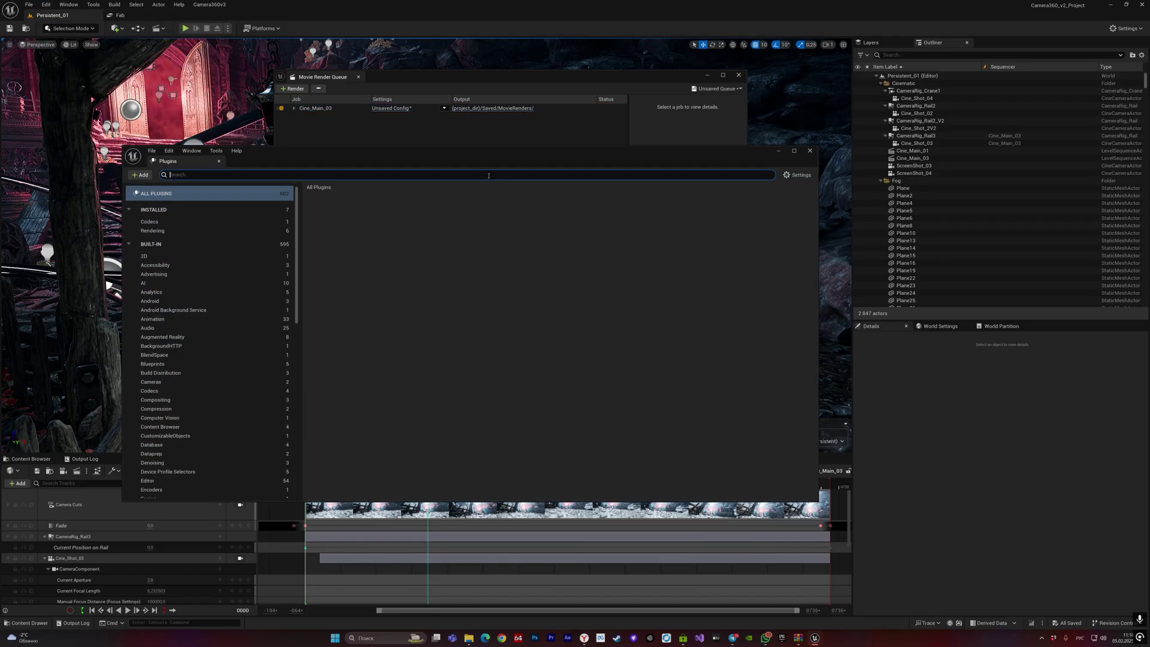
key(alt+shift)
text(nvidia)
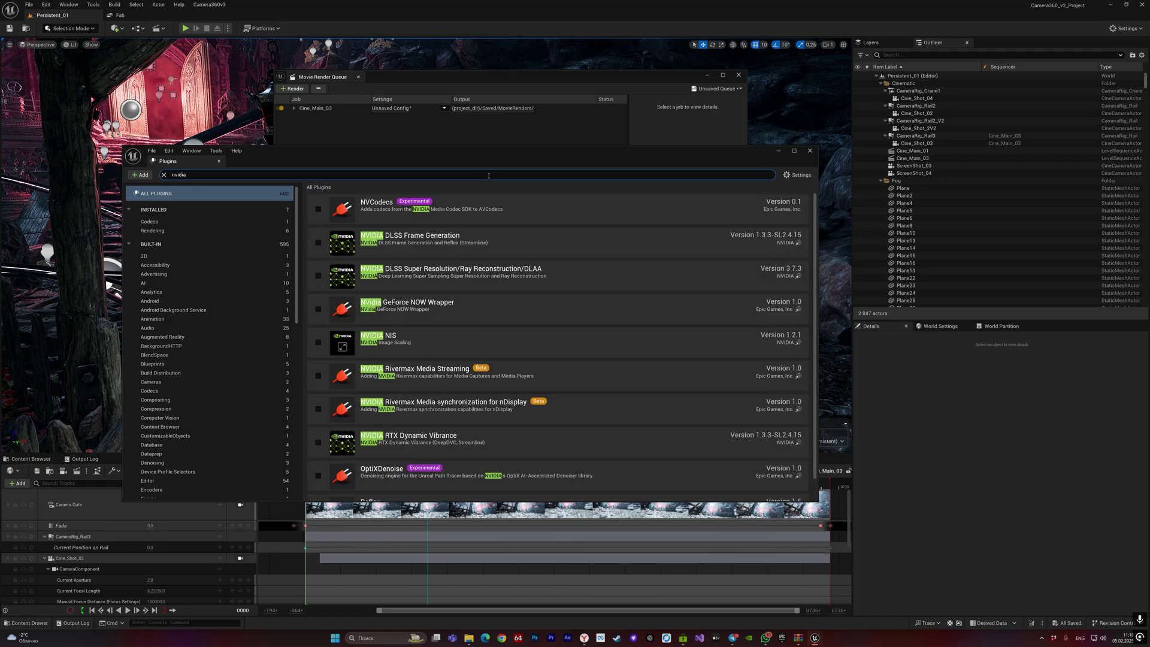
click(318, 242)
click(318, 275)
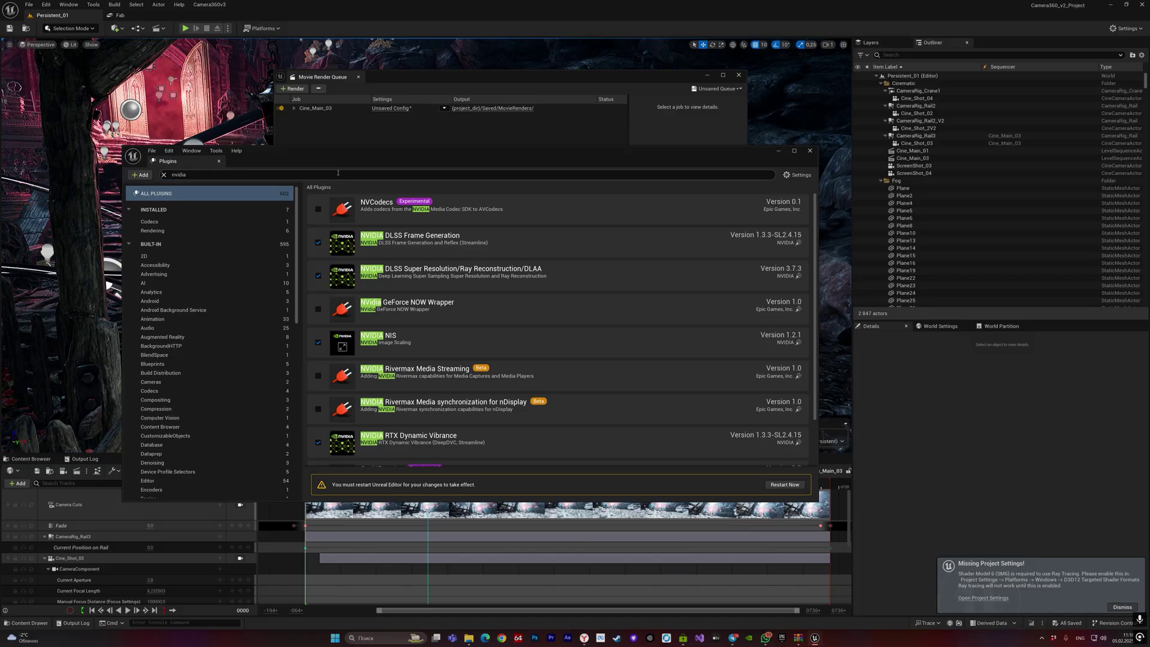
text(dlss)
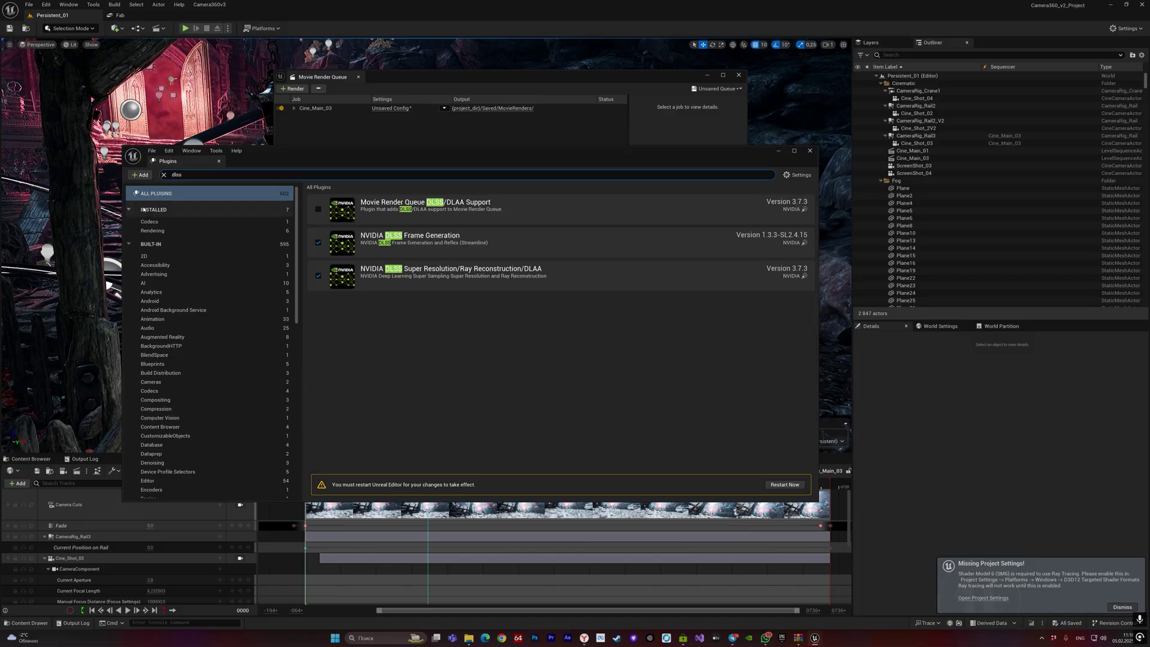
click(784, 484)
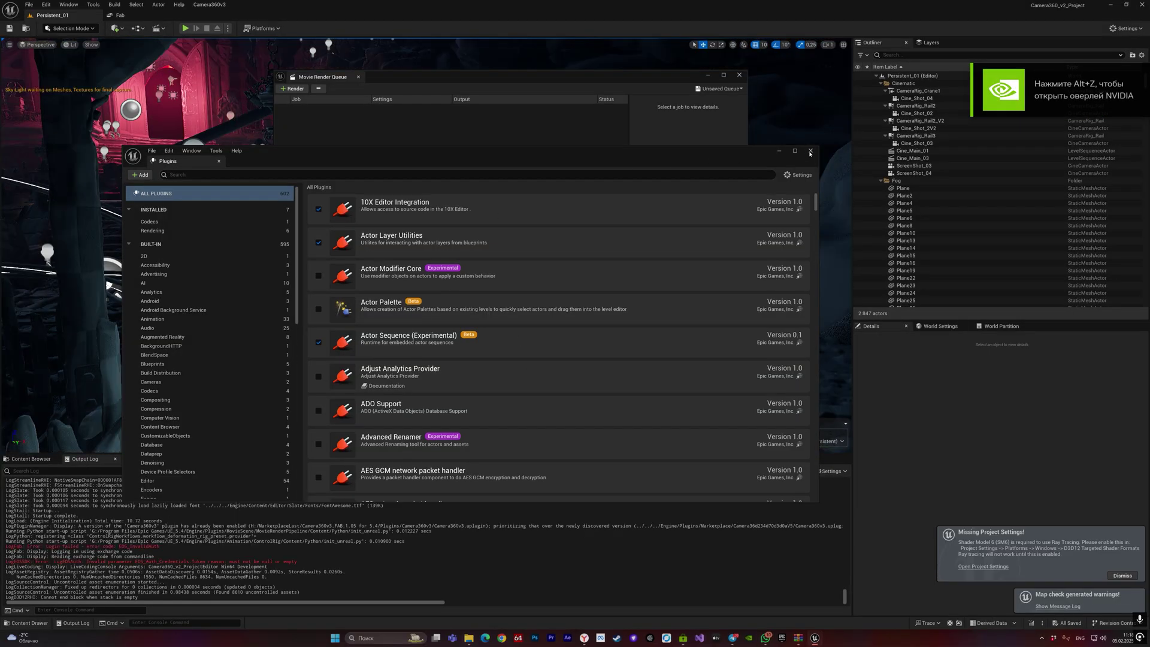
Step: Close the Plugins browser and the empty Movie Render Queue, then show the Cinematics sequence list
click(810, 152)
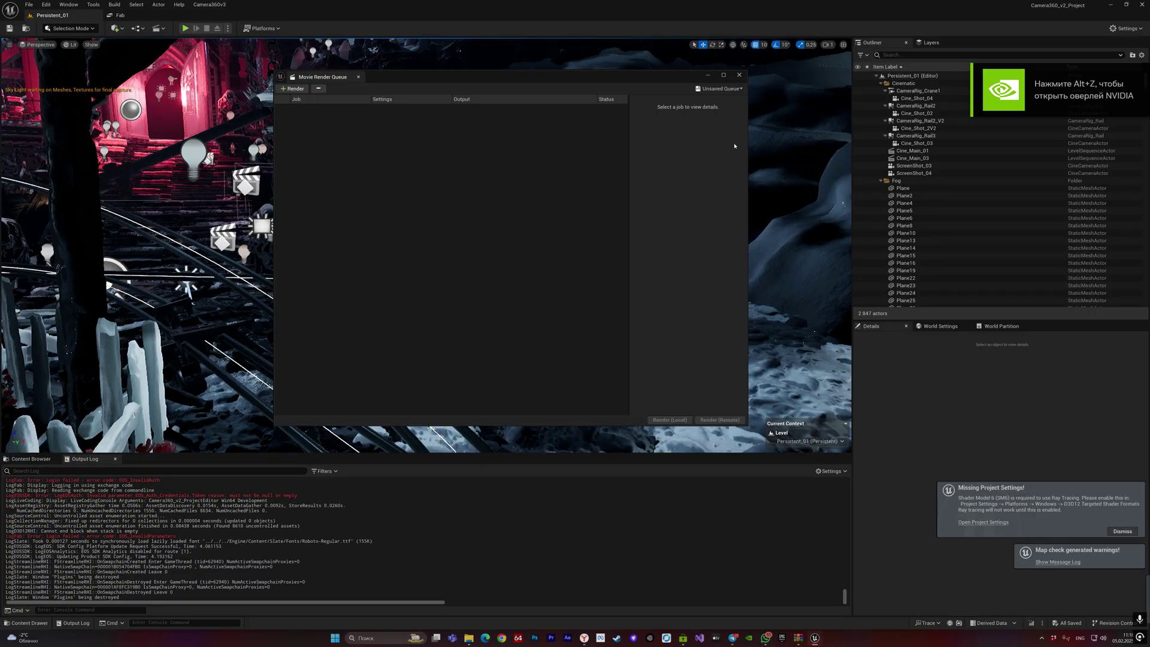
click(293, 89)
click(739, 75)
click(158, 28)
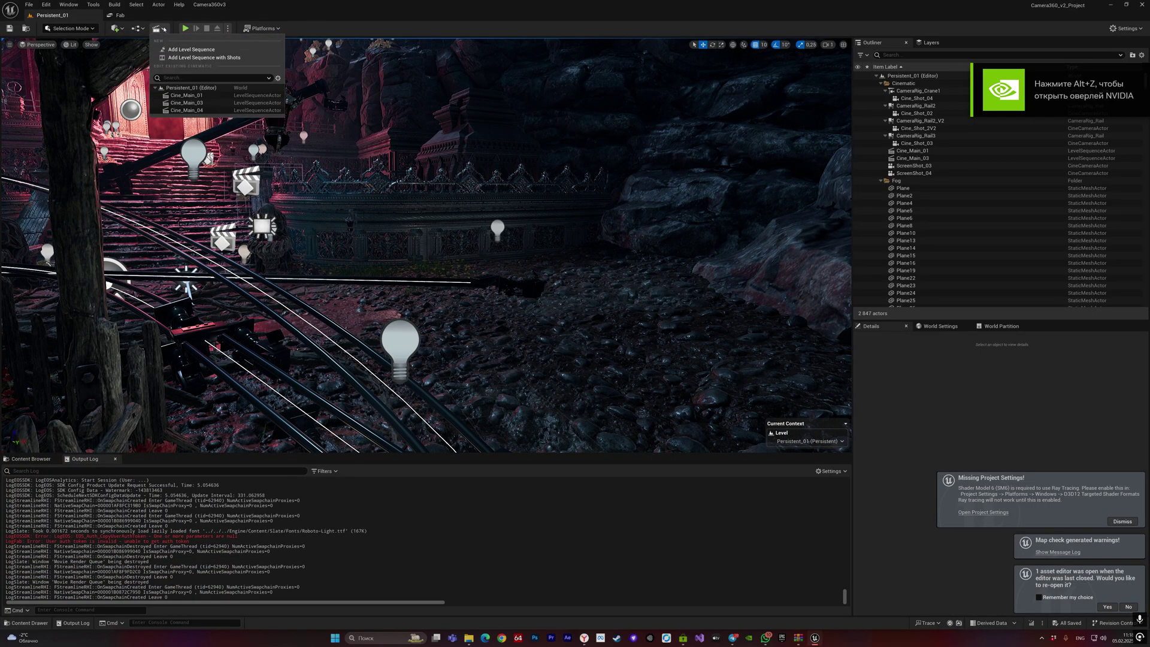
Step: Reopen Cine_Main_03, send it to Movie Render Queue and open its render config
click(219, 104)
click(76, 470)
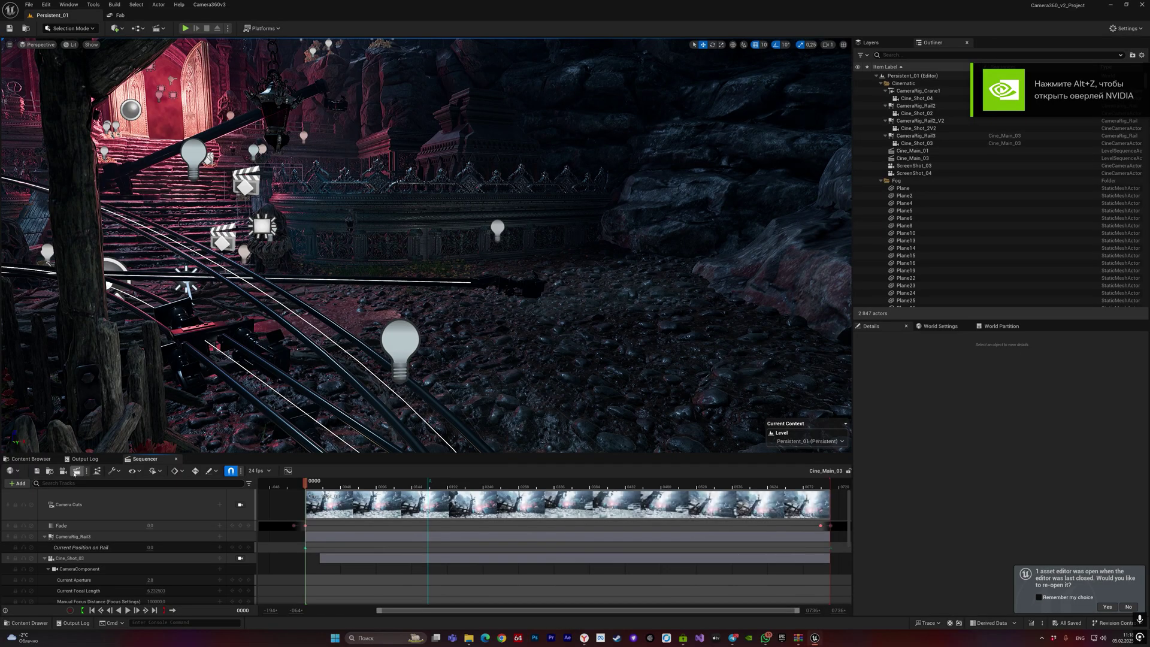
click(402, 108)
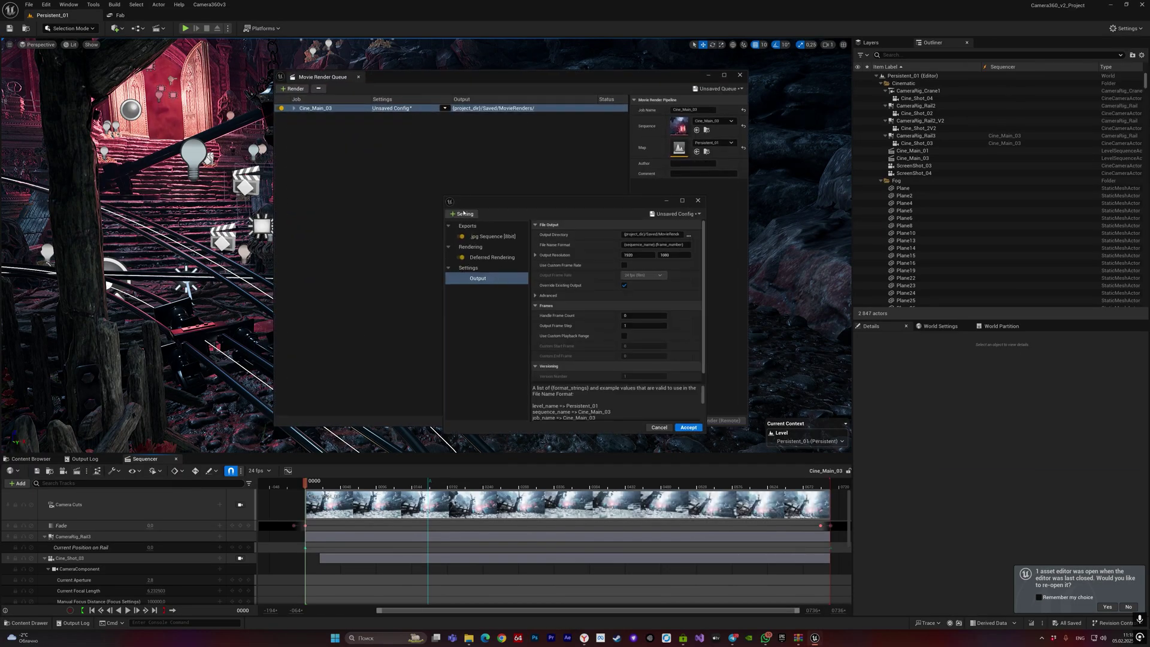
Step: Add .png Sequence [8bit], Camera360 pass, Anti-aliasing and DLSS/DLAA settings to the config
click(463, 213)
click(482, 338)
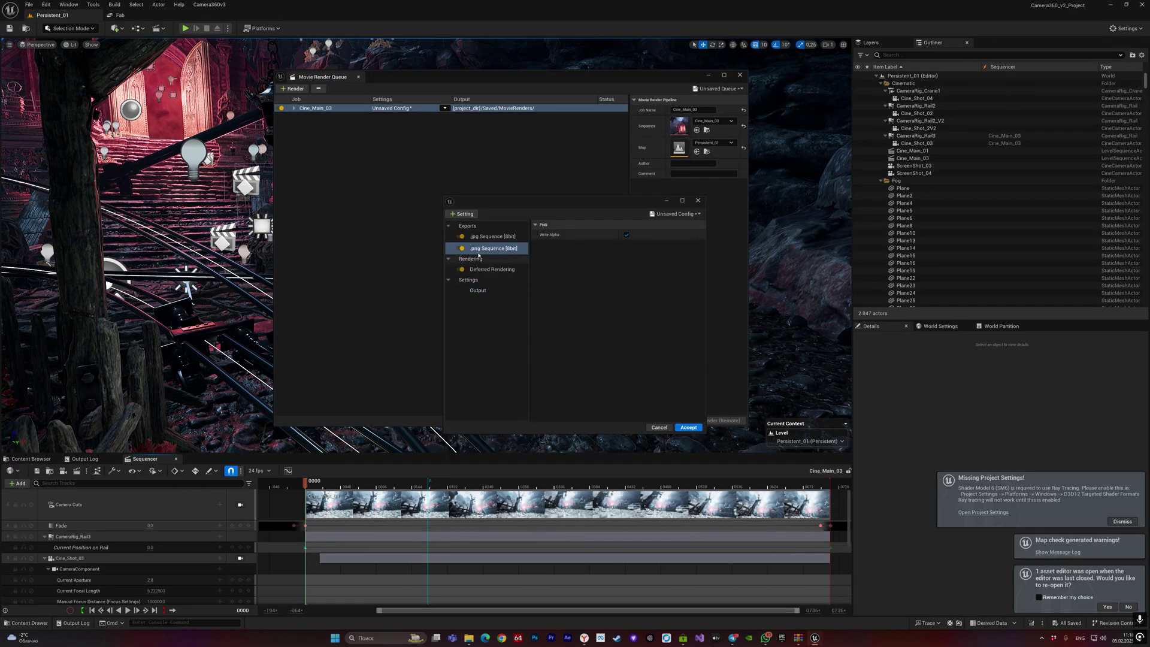
click(463, 213)
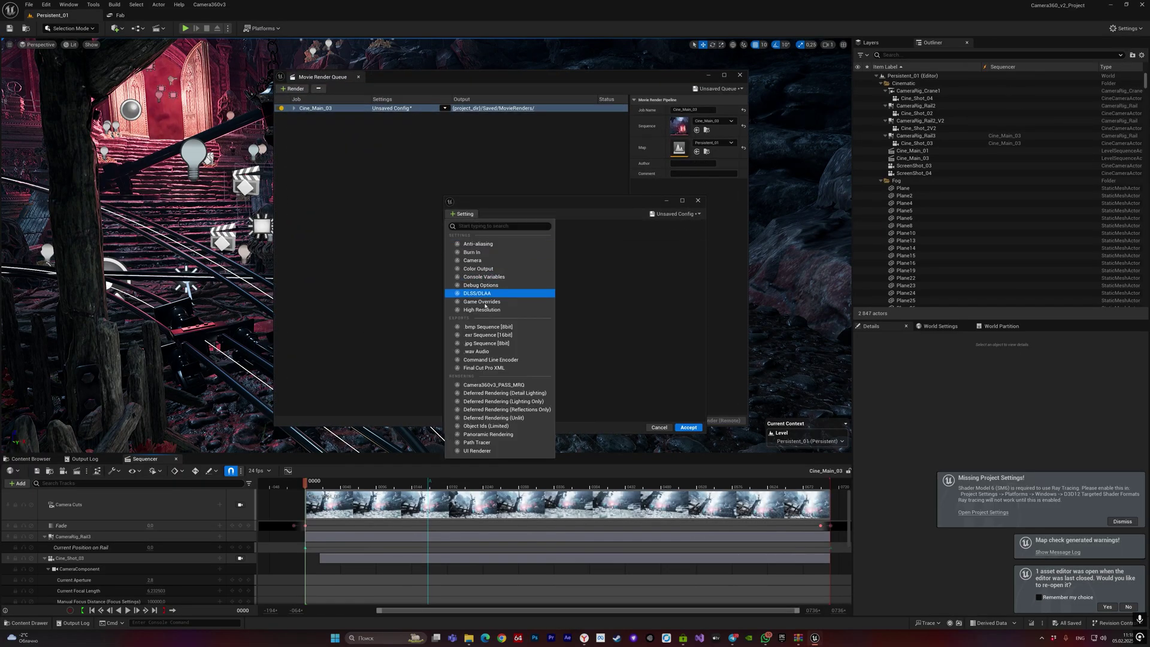
click(494, 384)
click(462, 214)
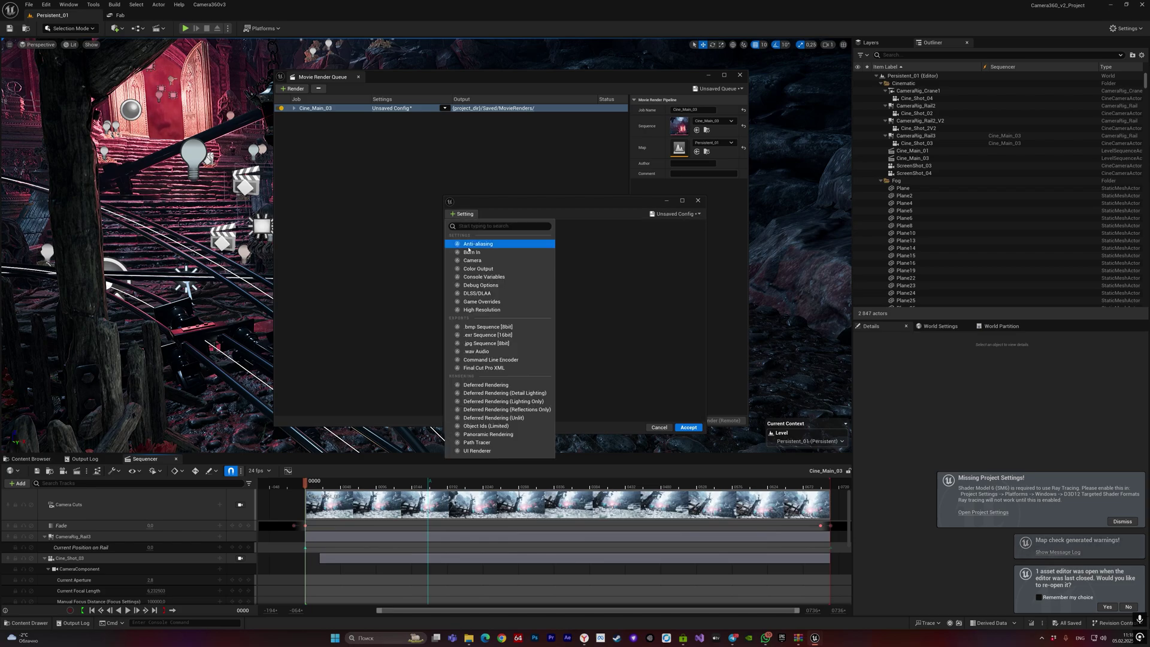
click(467, 246)
click(463, 213)
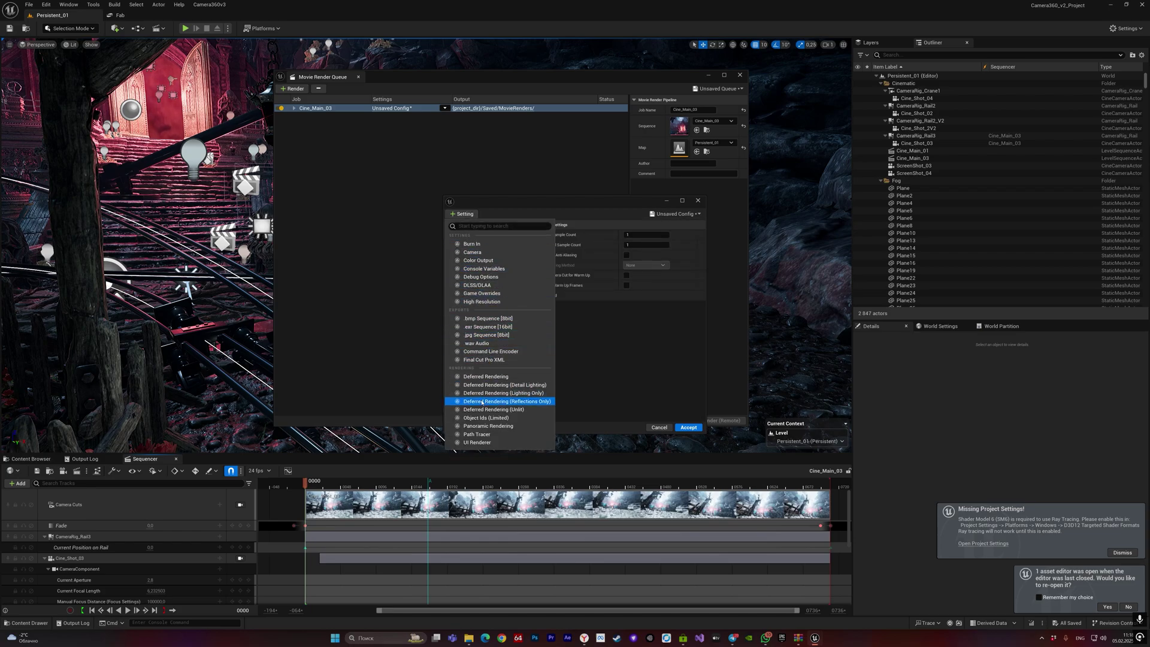
click(487, 286)
Step: Set DLSS quality to Quality, Temporal Sample Count to 2, Camera360 Output X to 8000, and accept
click(640, 235)
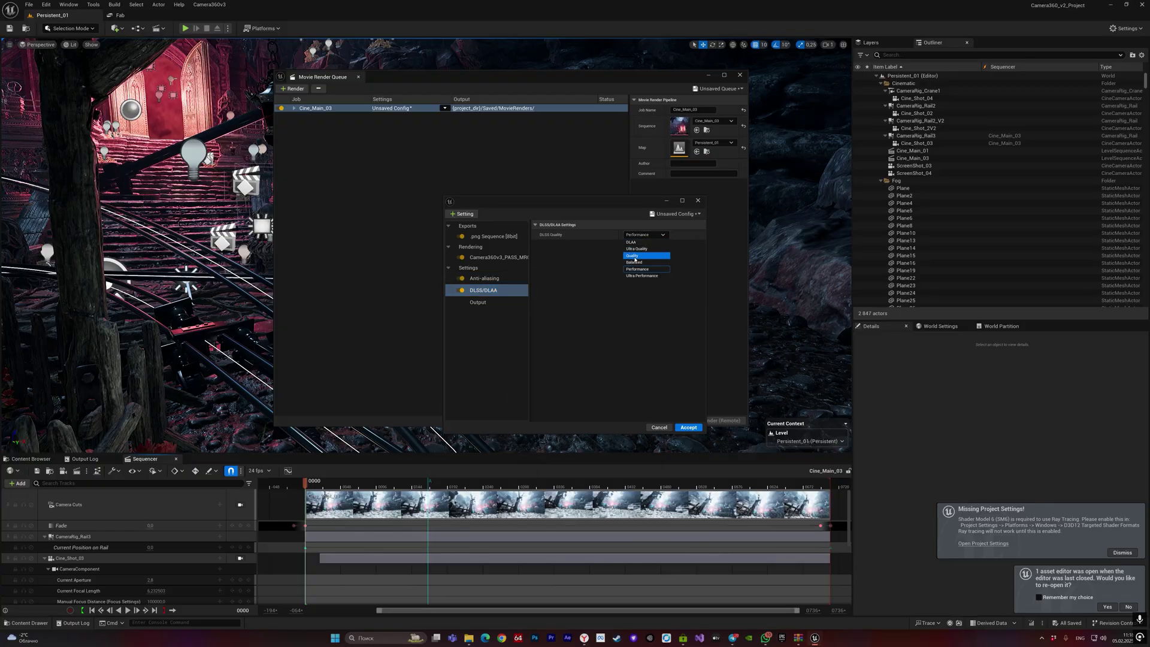
click(639, 257)
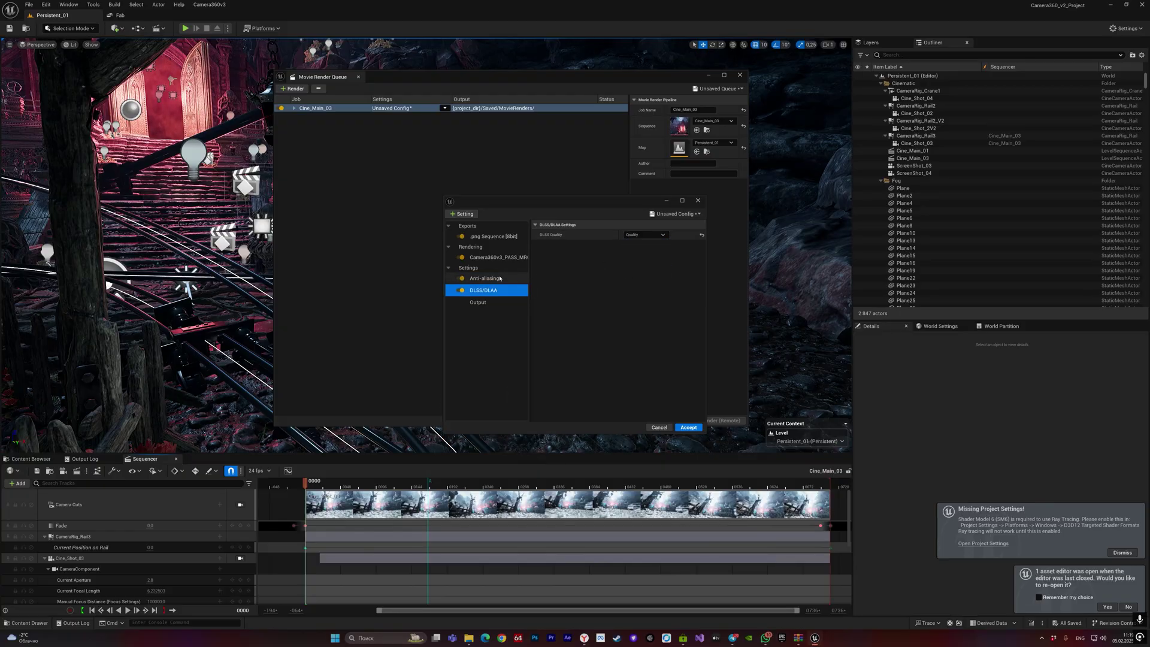
click(500, 278)
click(650, 245)
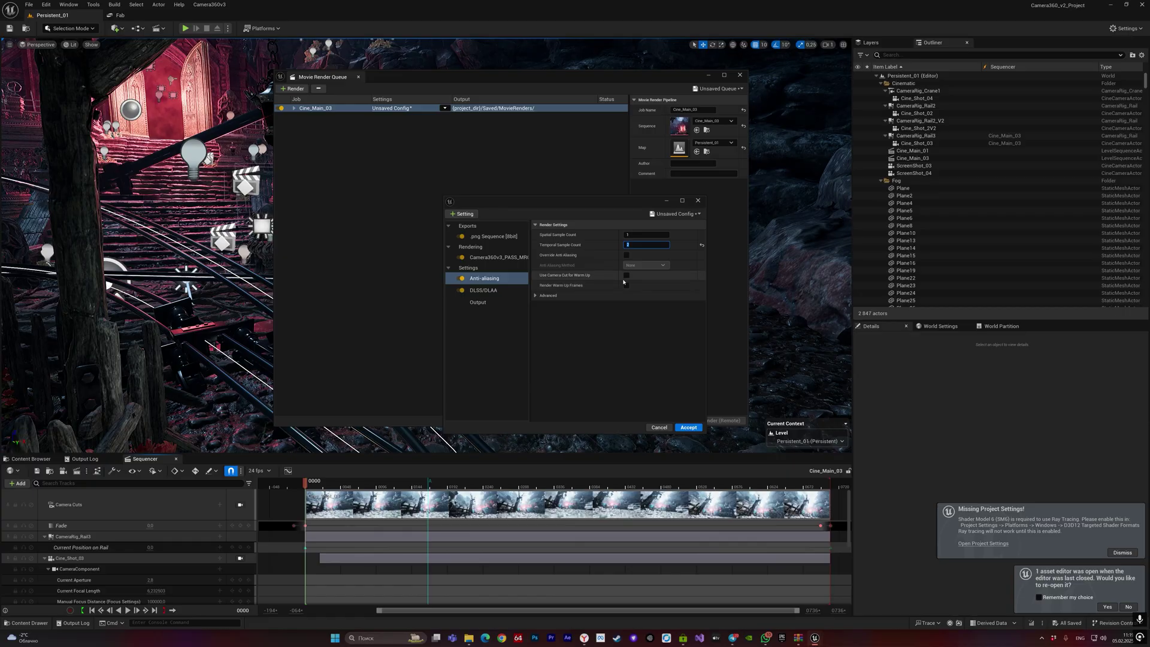
key(Return)
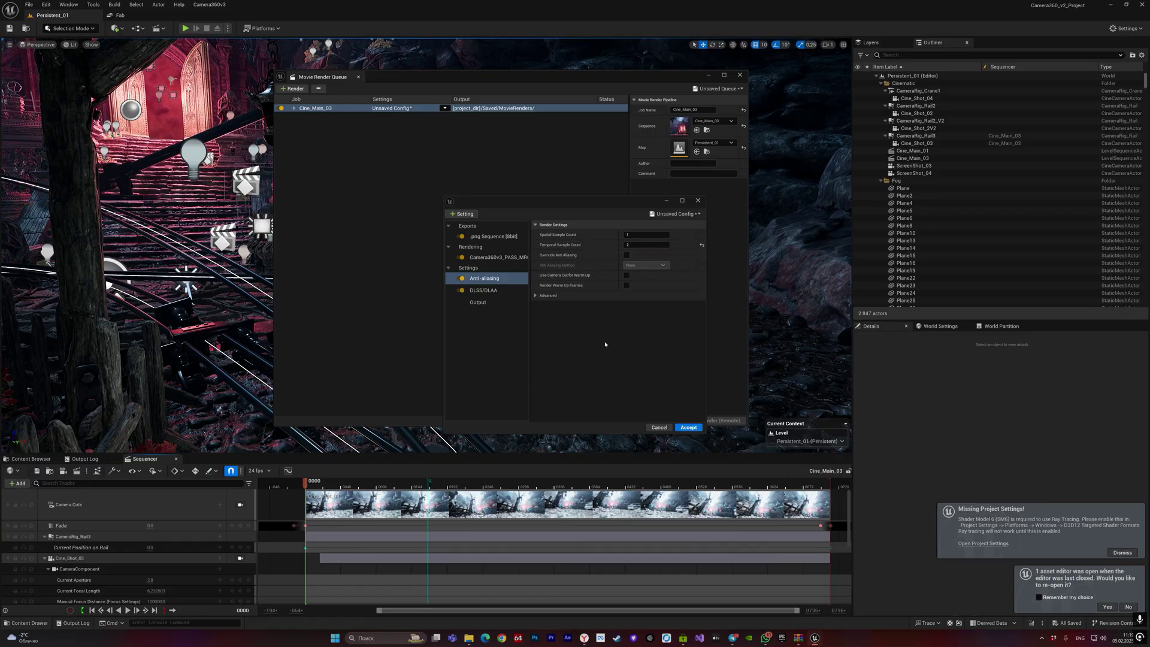
click(505, 256)
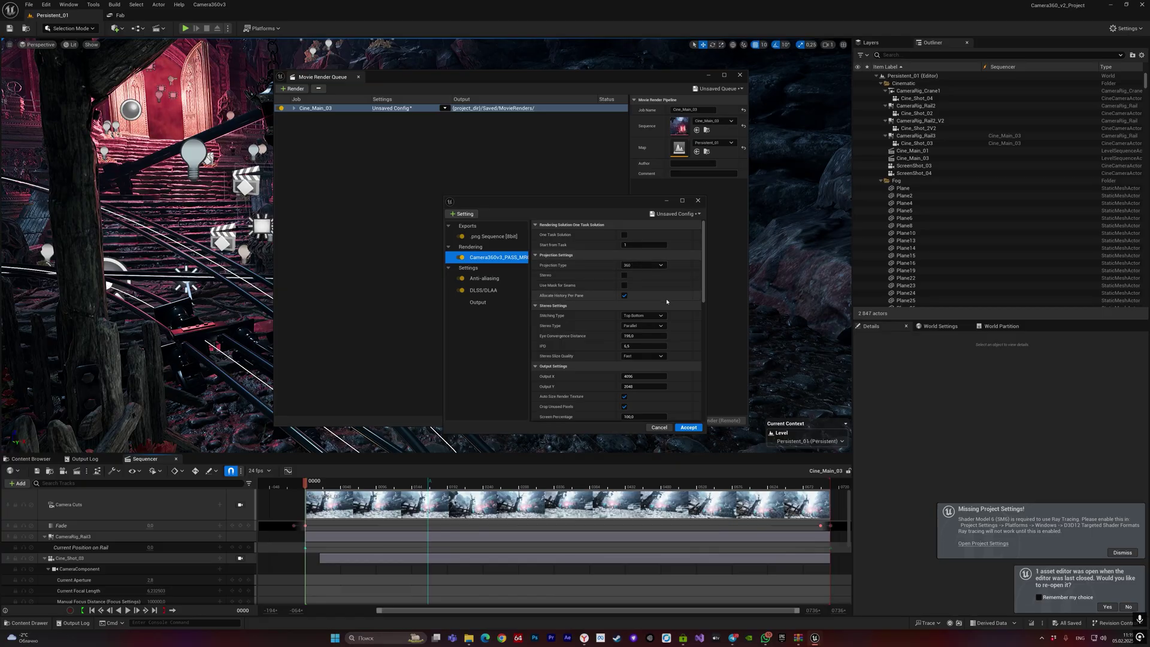
click(645, 376)
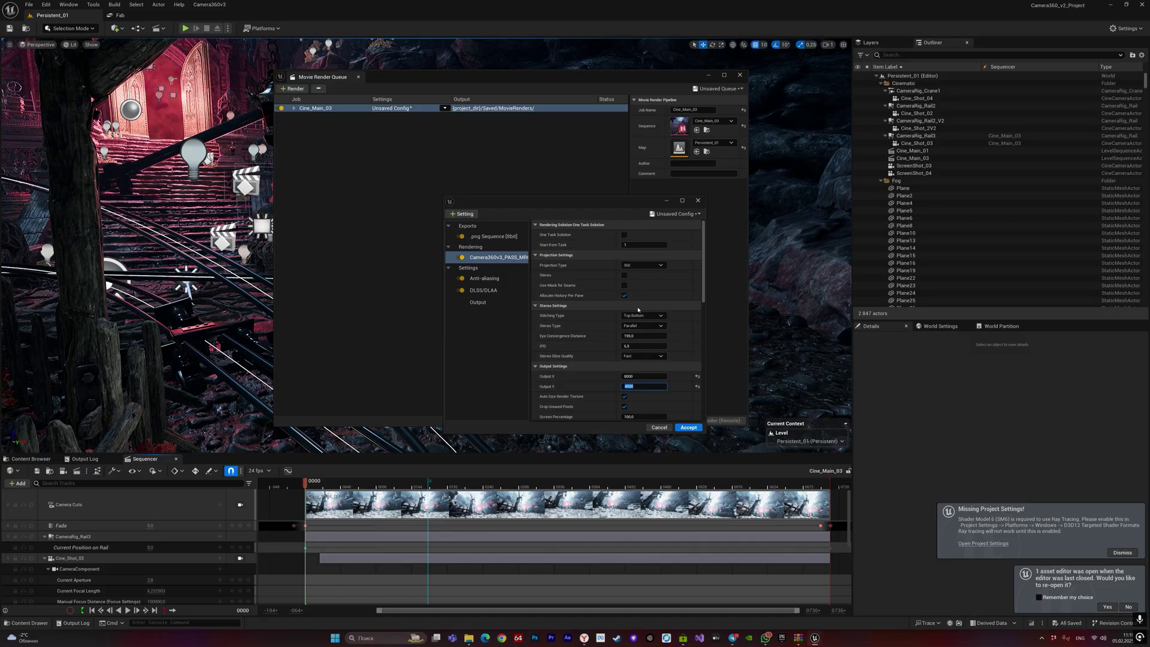
click(687, 427)
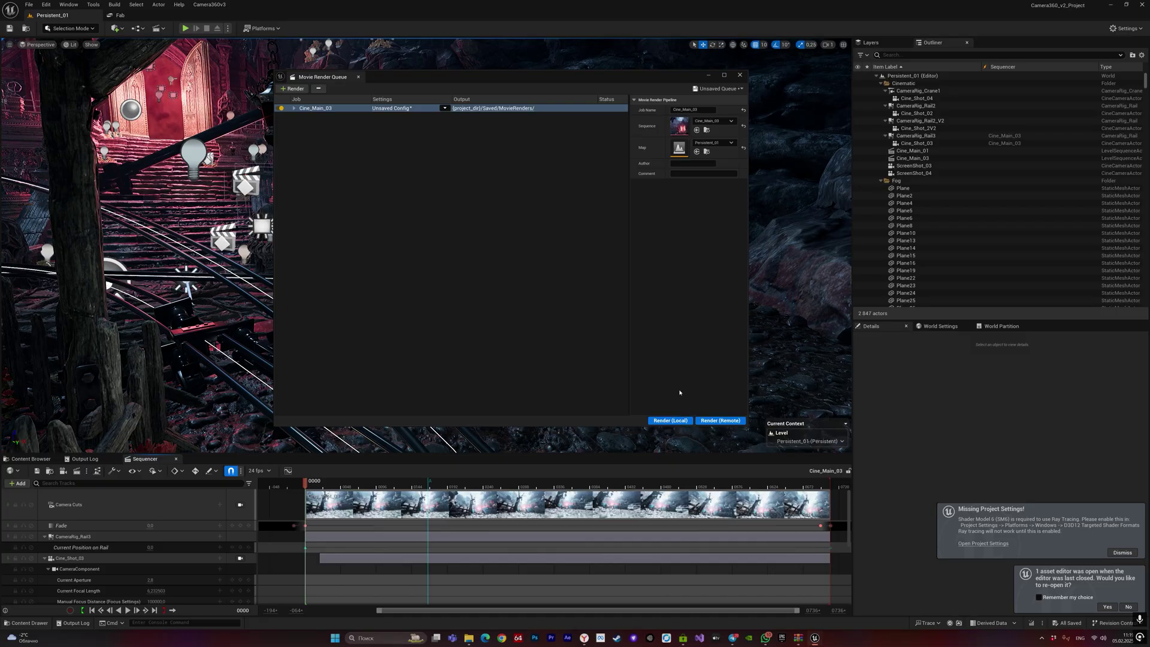
Step: Limit Cine_Main_03's render to a custom playback range ending at frame 10
click(402, 106)
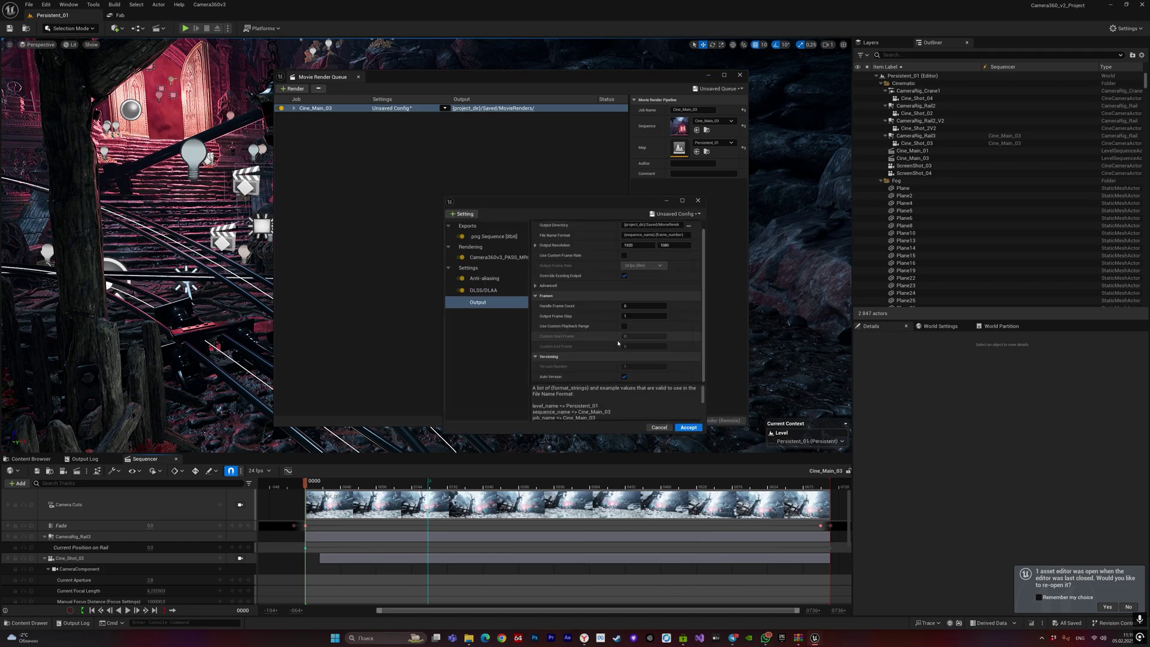
click(624, 326)
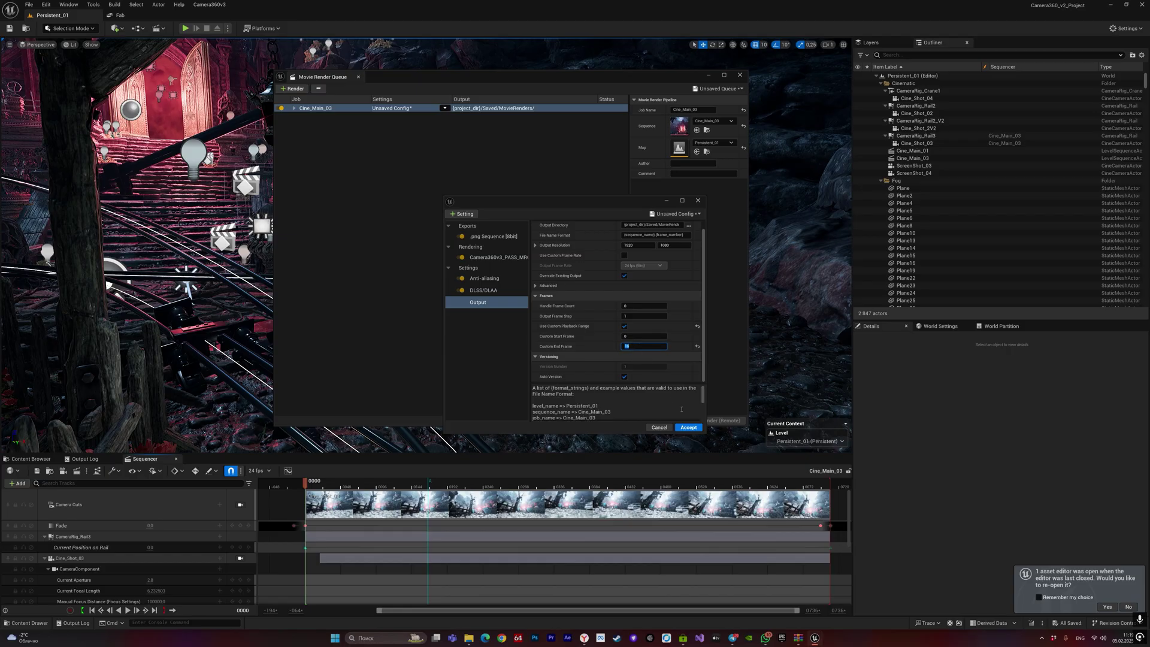
click(688, 427)
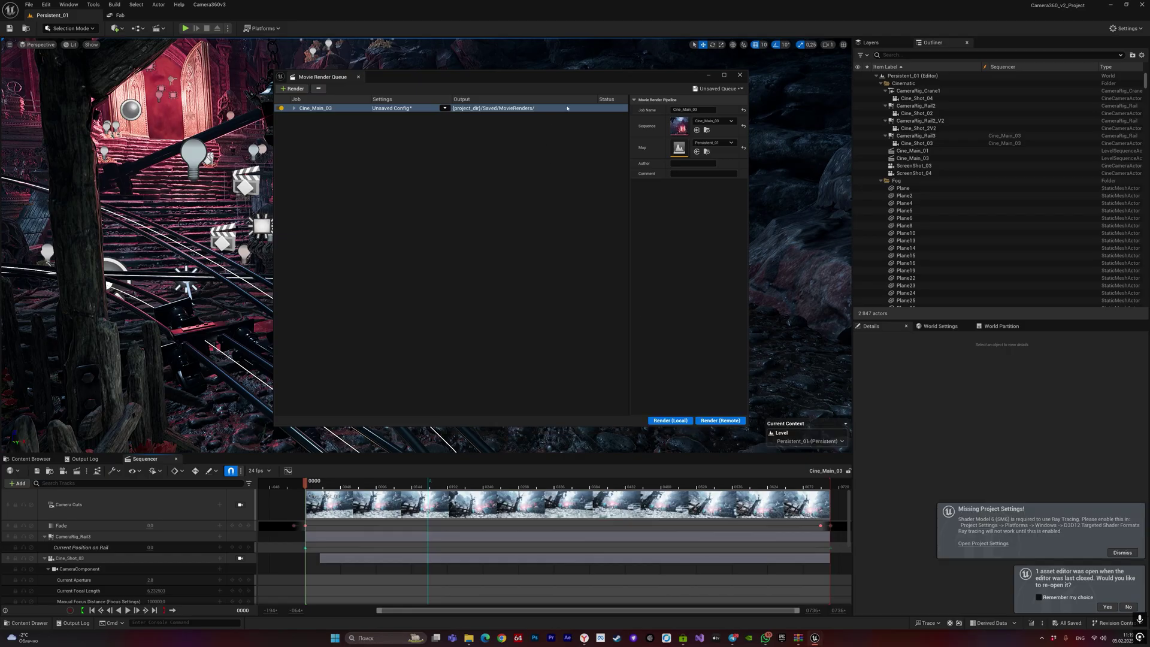
Step: Set the job's output directory to H:/RenderCamera
click(392, 109)
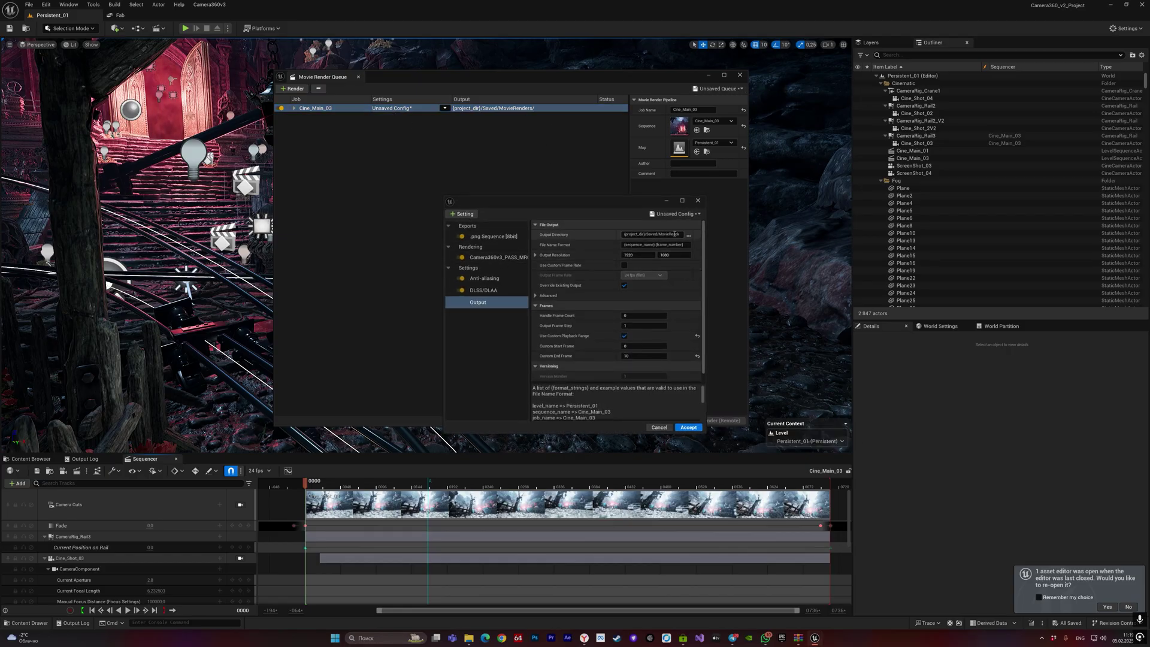
click(688, 236)
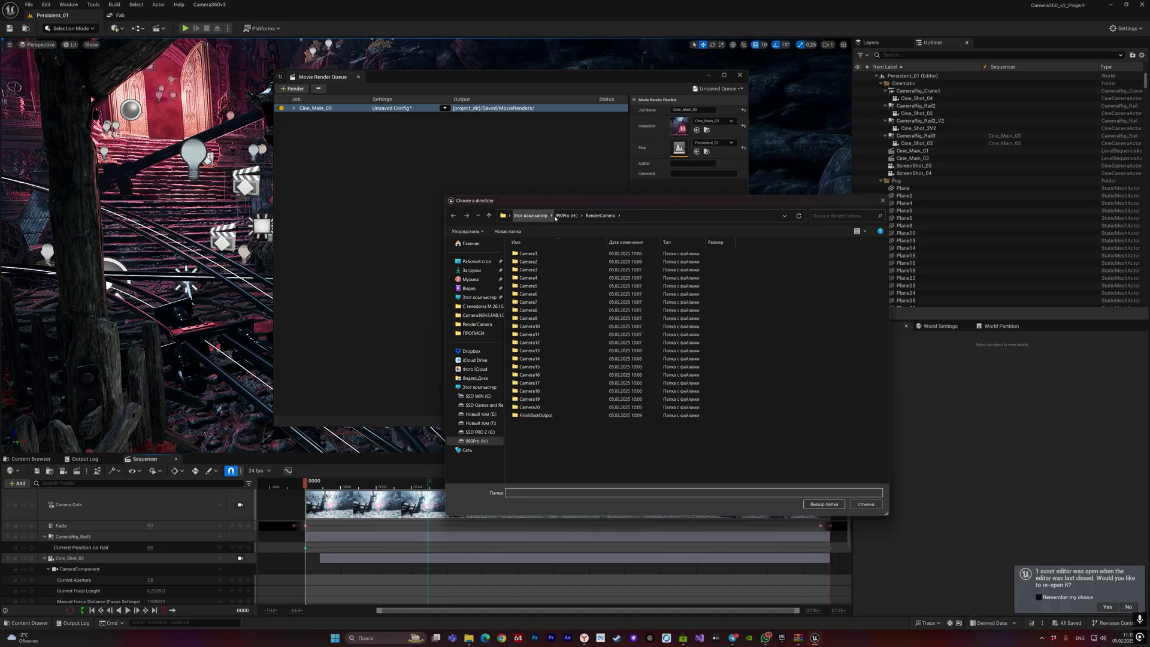
click(824, 504)
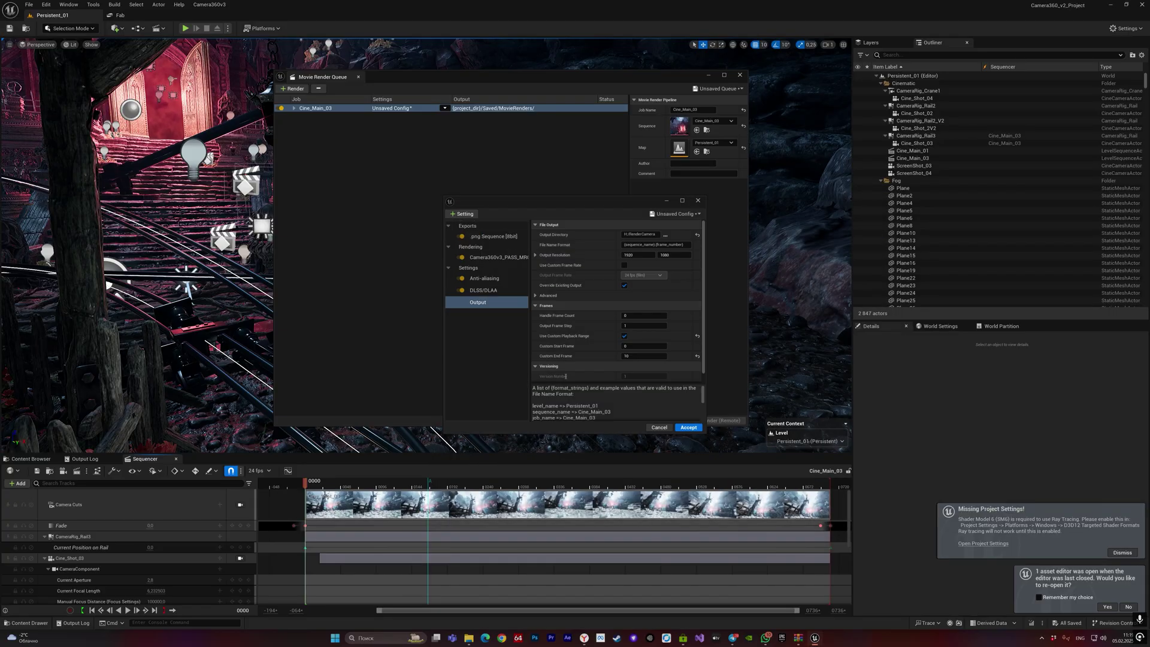
Step: Delete the old camera folders from RenderCamera in Explorer and accept the new settings
right_click(470, 640)
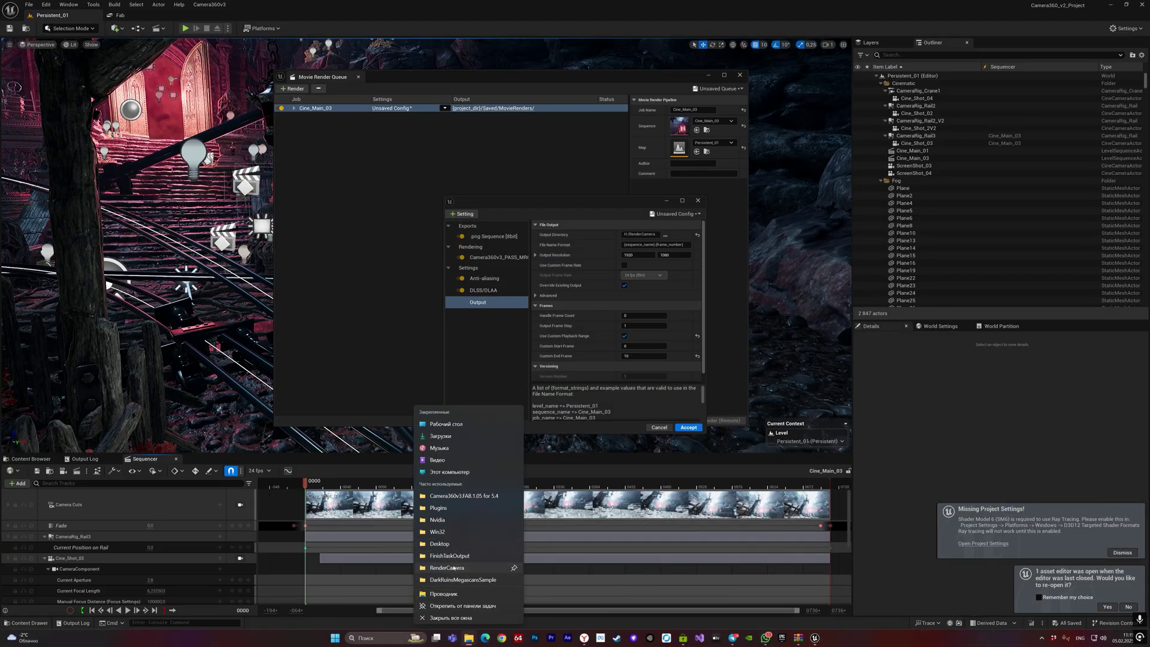
click(447, 592)
click(737, 416)
key(ctrl+a)
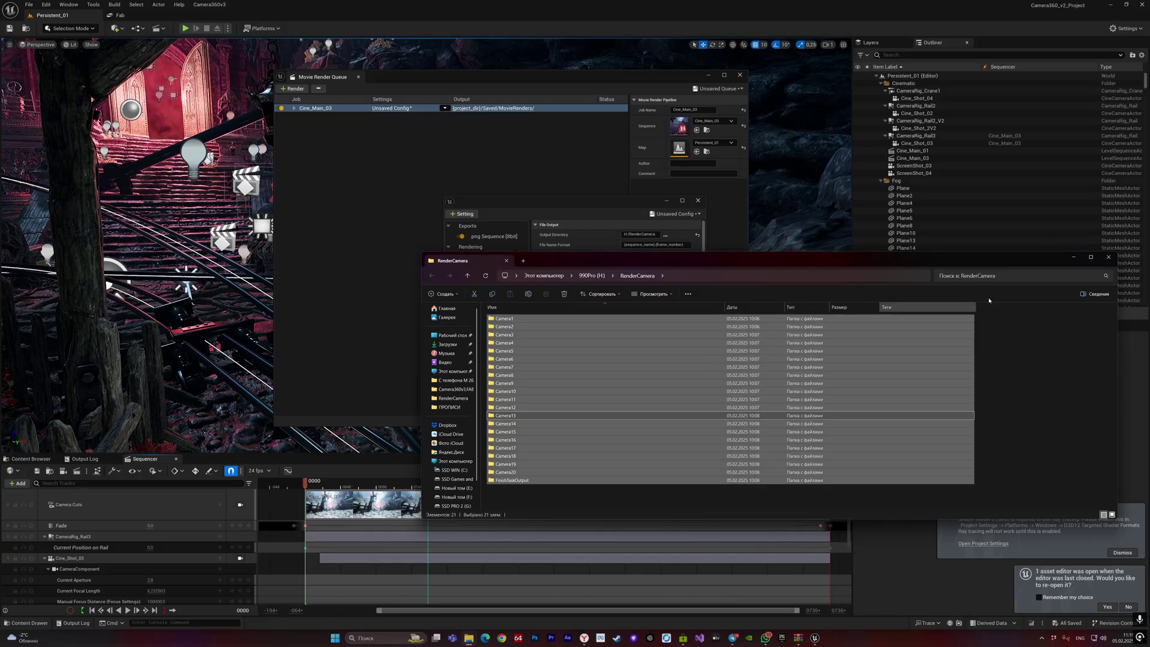
key(Delete)
click(1075, 258)
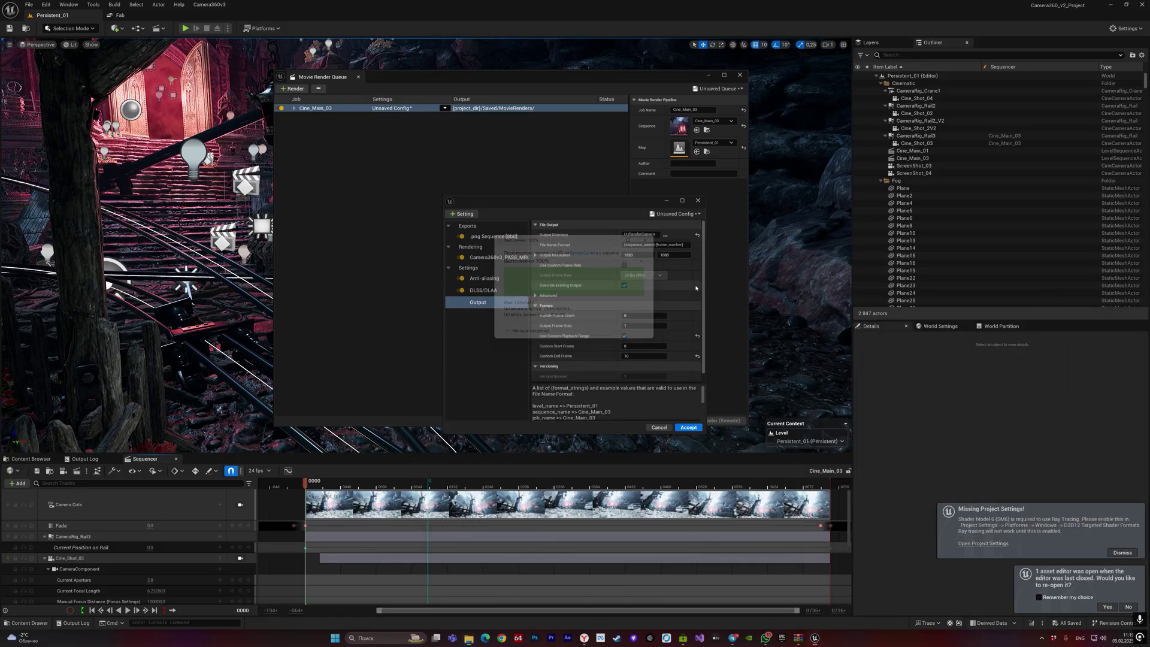
click(688, 428)
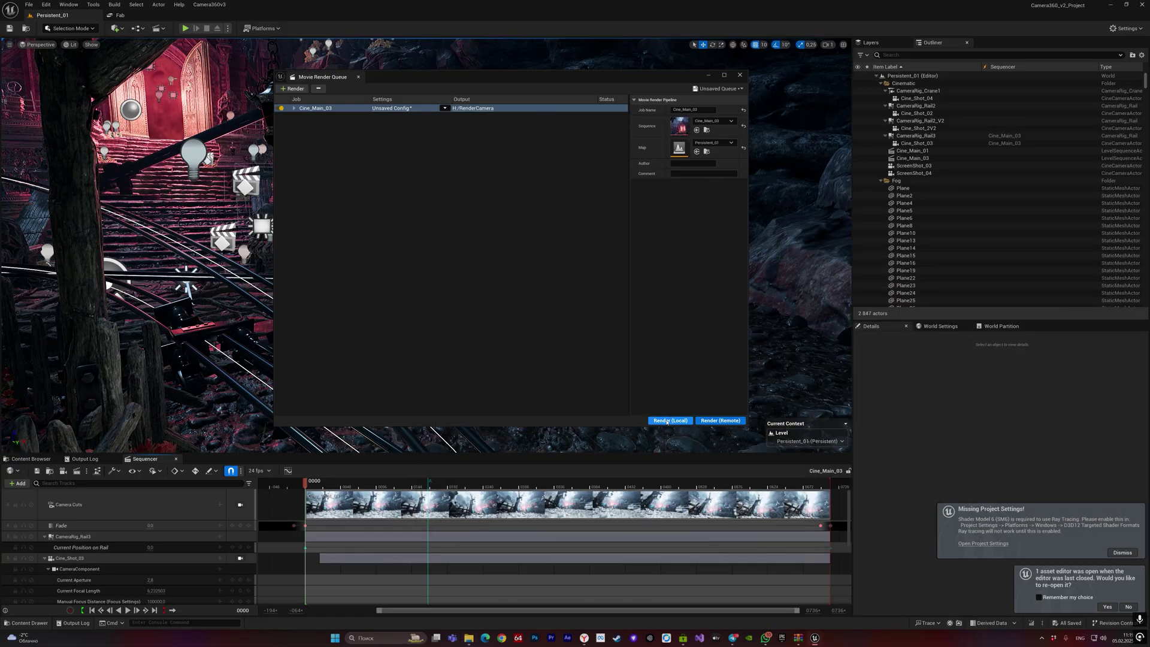
Step: Save the render queue as a new asset named DLSS
click(704, 88)
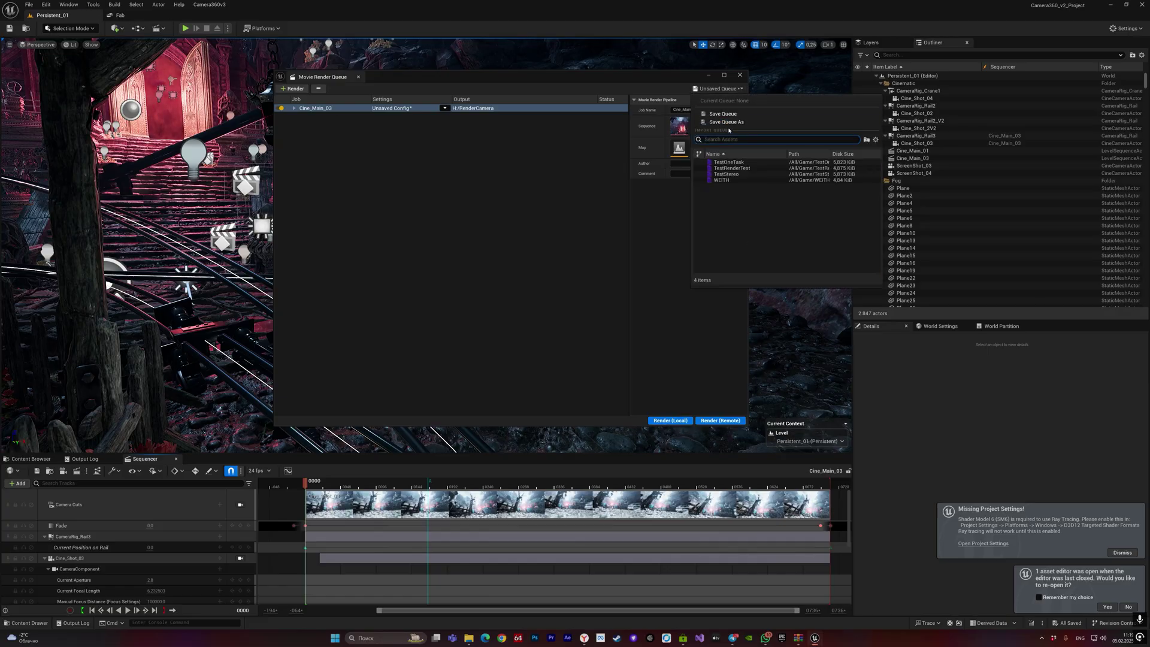
click(713, 125)
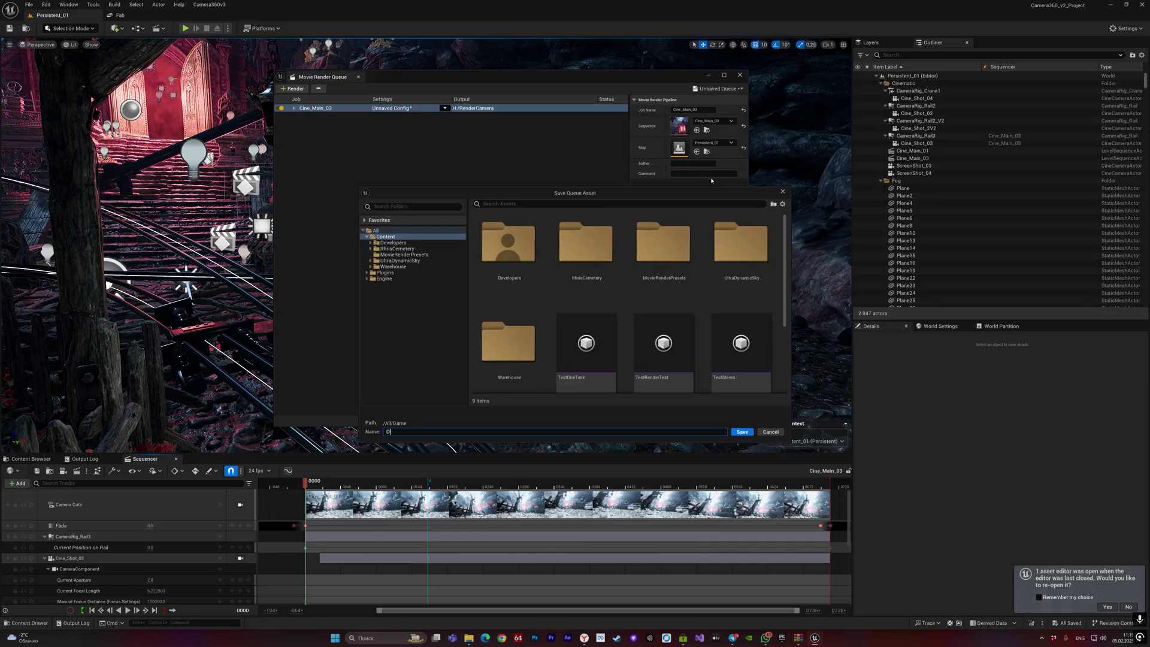
key(Return)
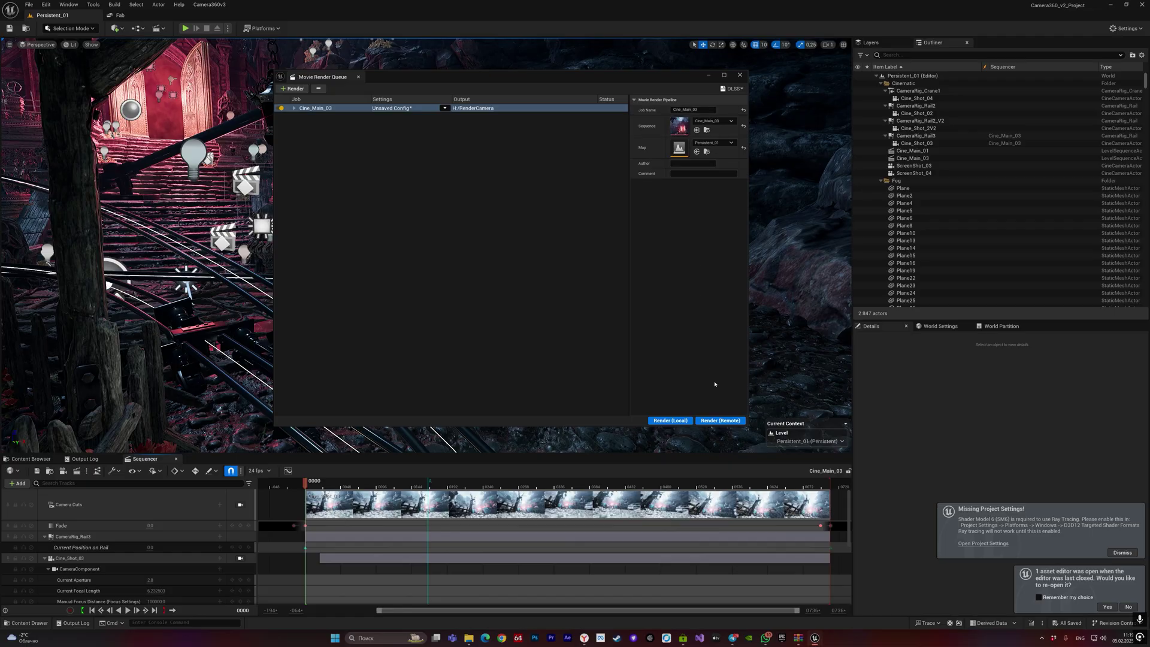
click(29, 4)
click(66, 114)
Step: Start the local render and place the RenderCamera Explorer window beside the render preview
click(670, 421)
mouse_move(469, 638)
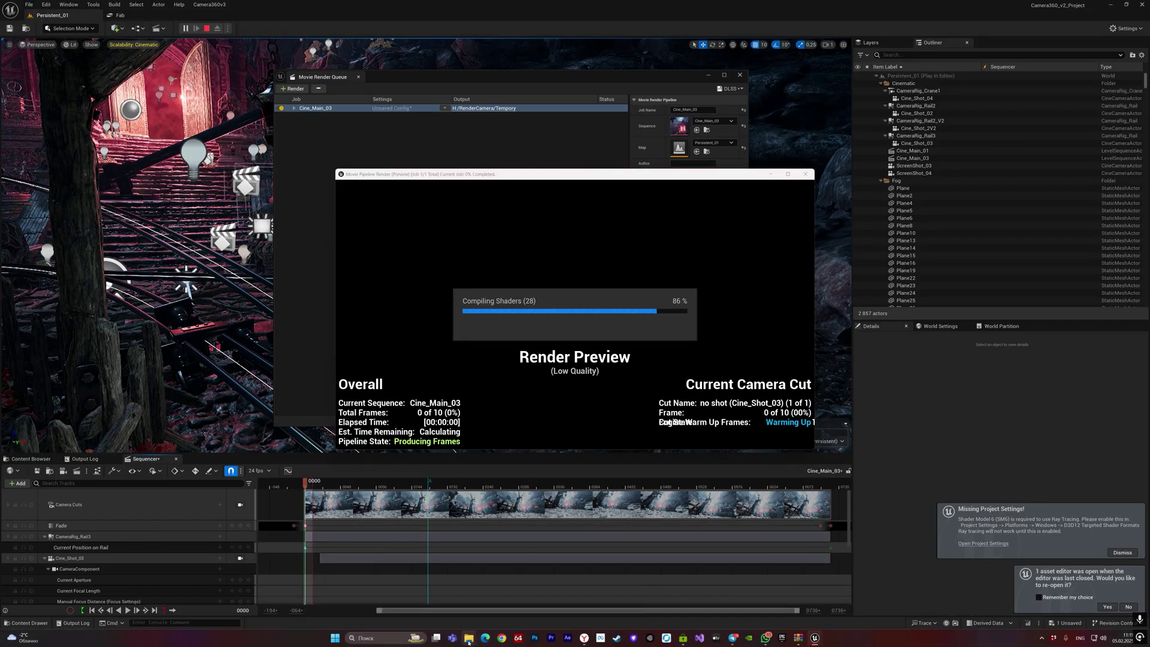
click(593, 596)
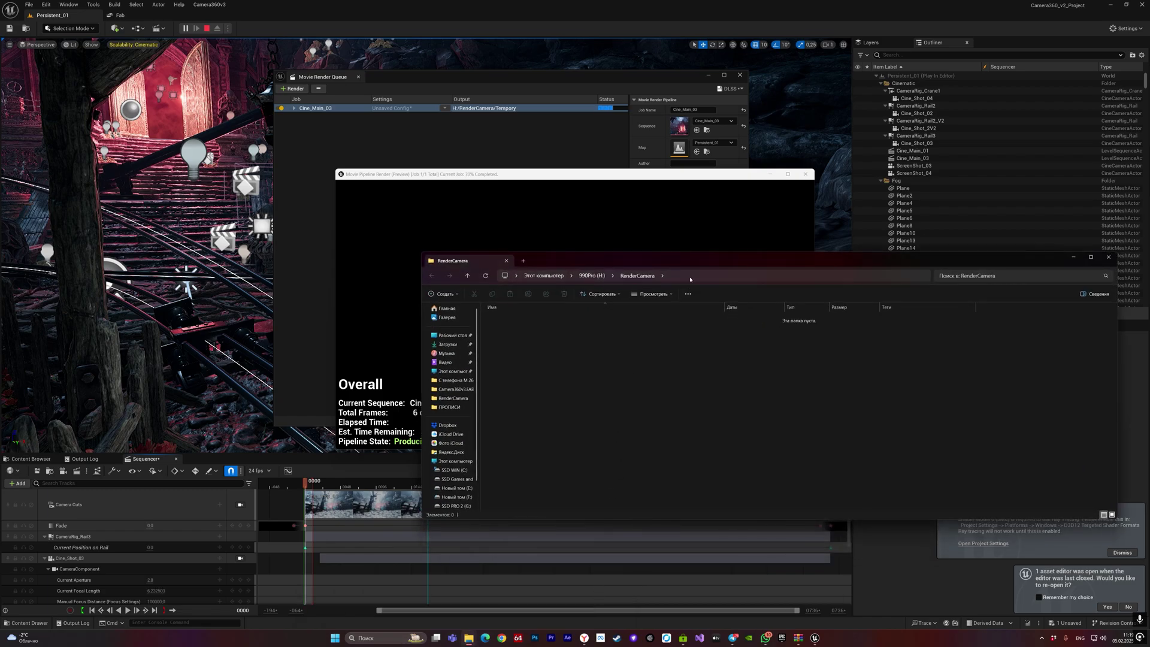
drag(701, 303, 841, 352)
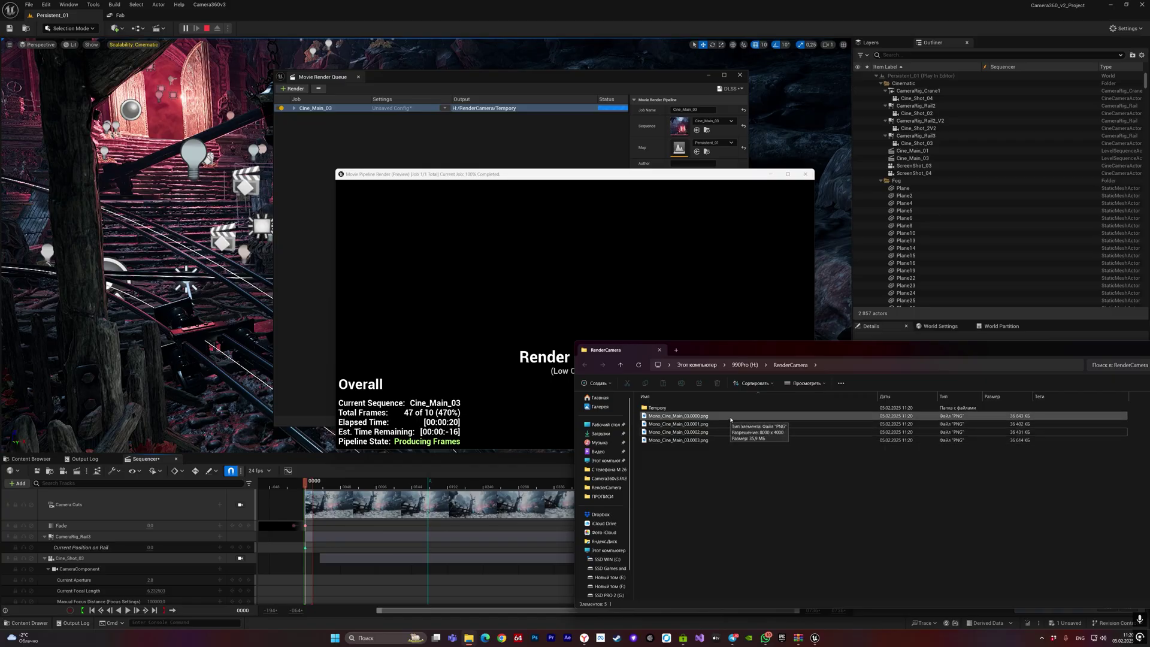
drag(752, 349, 745, 414)
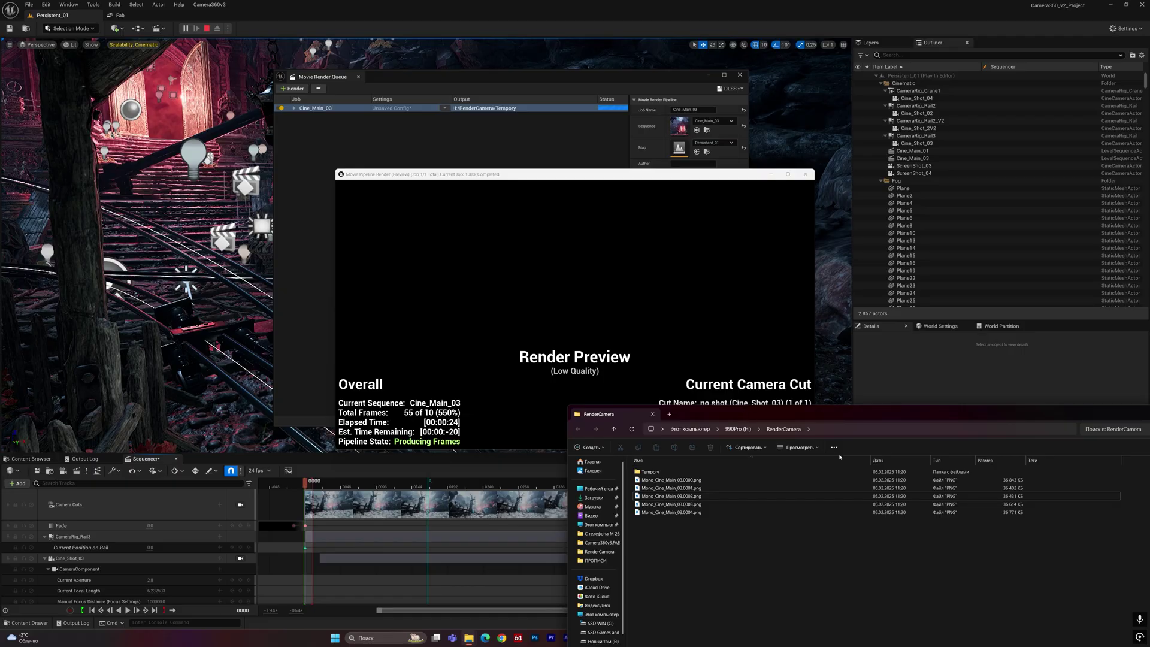
Step: View Mono_Cine_Main_03.0000.png maximized in DJV, zoom in on the gate, then close DJV
right_click(777, 482)
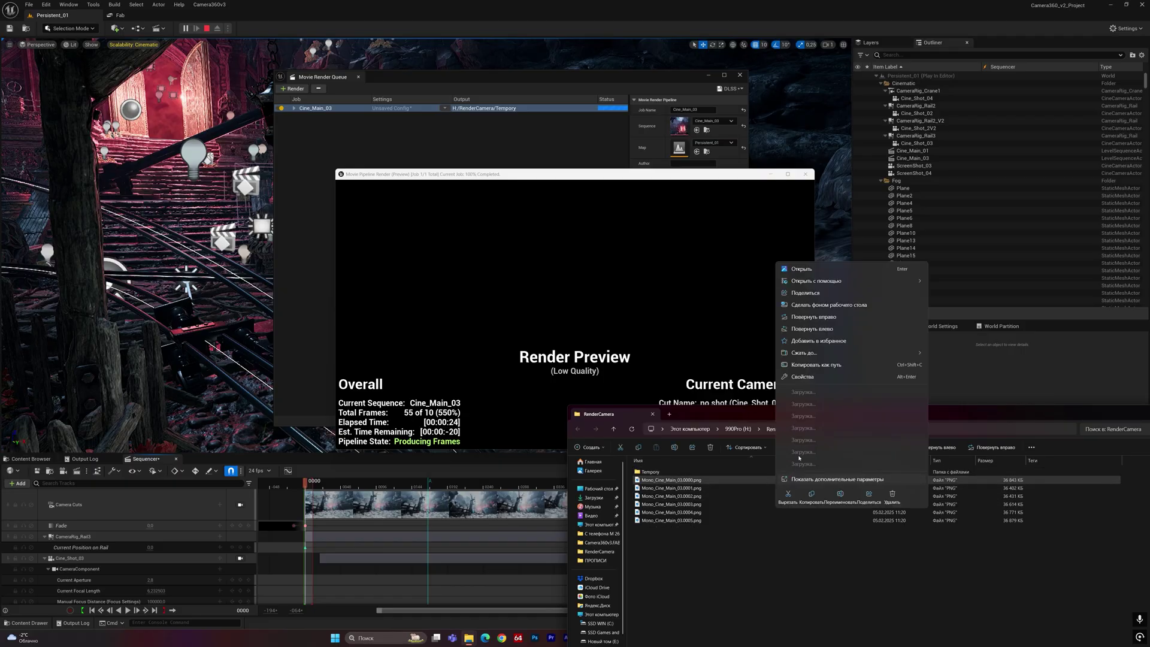
mouse_move(869, 264)
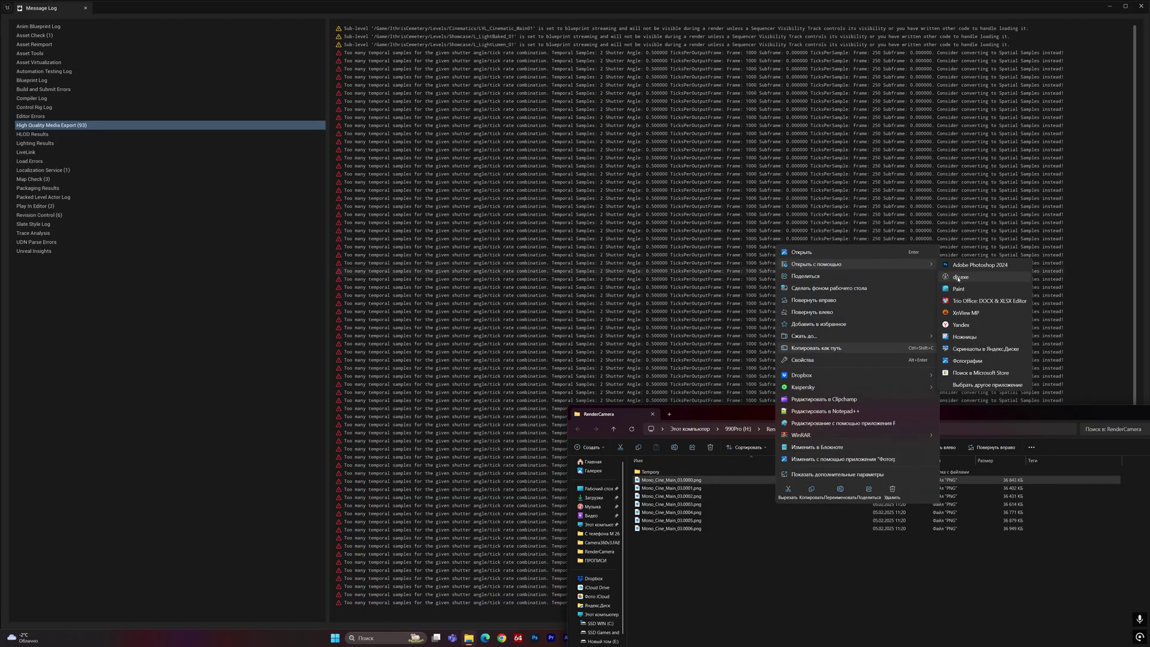
click(982, 276)
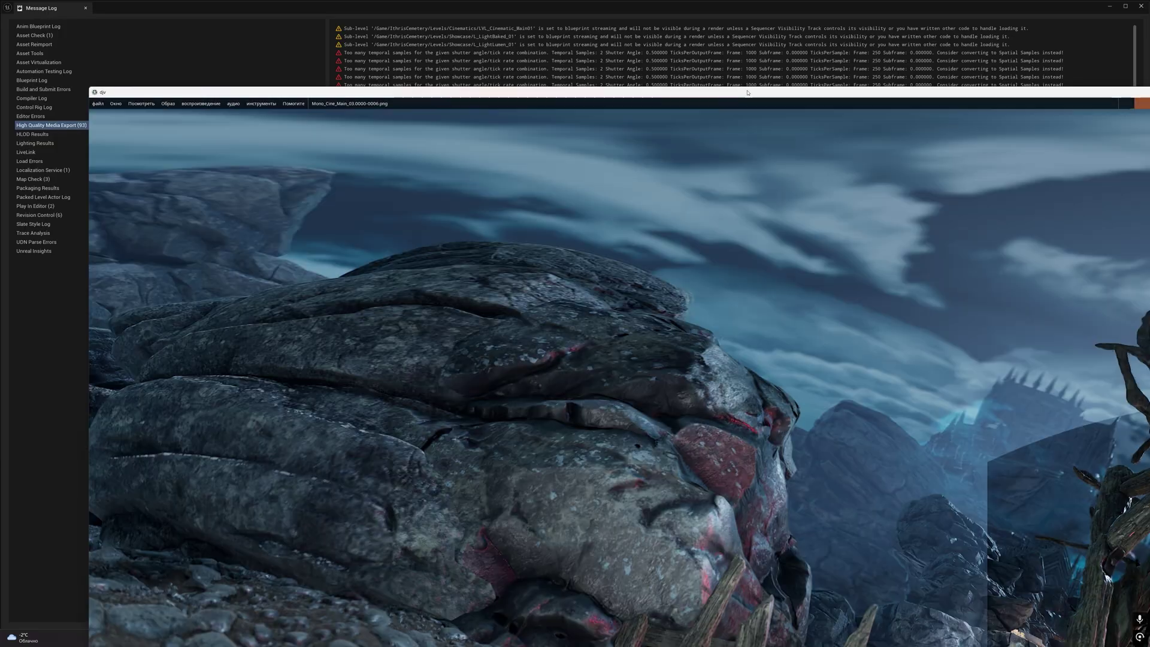
double_click(746, 94)
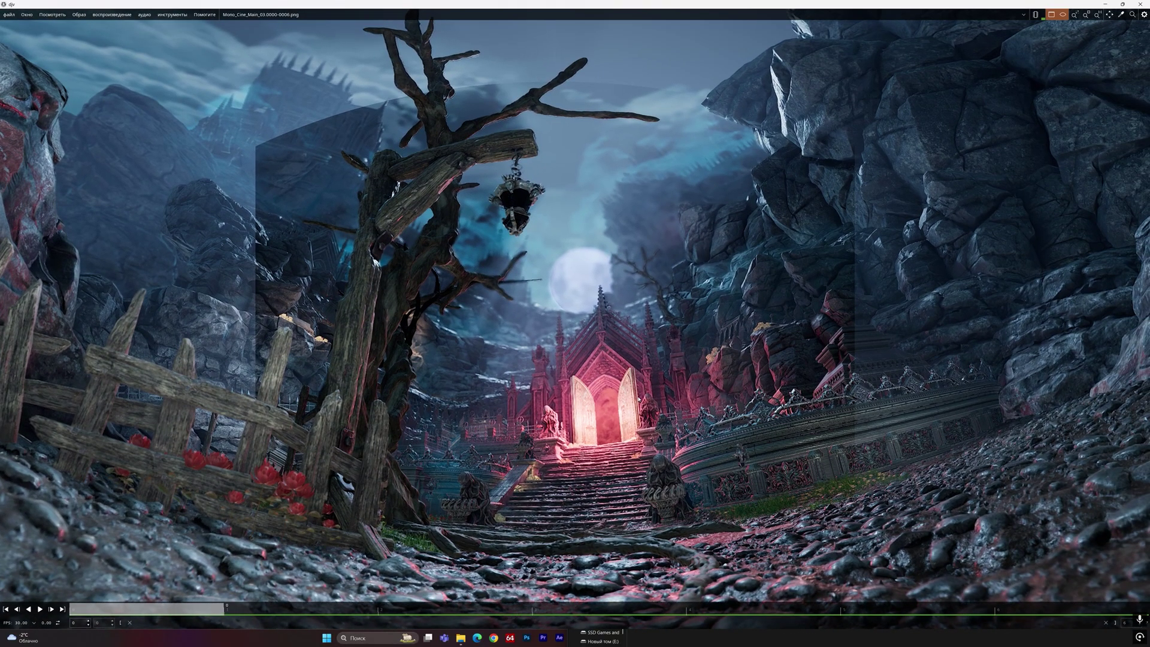
scroll(618, 449, up, 5)
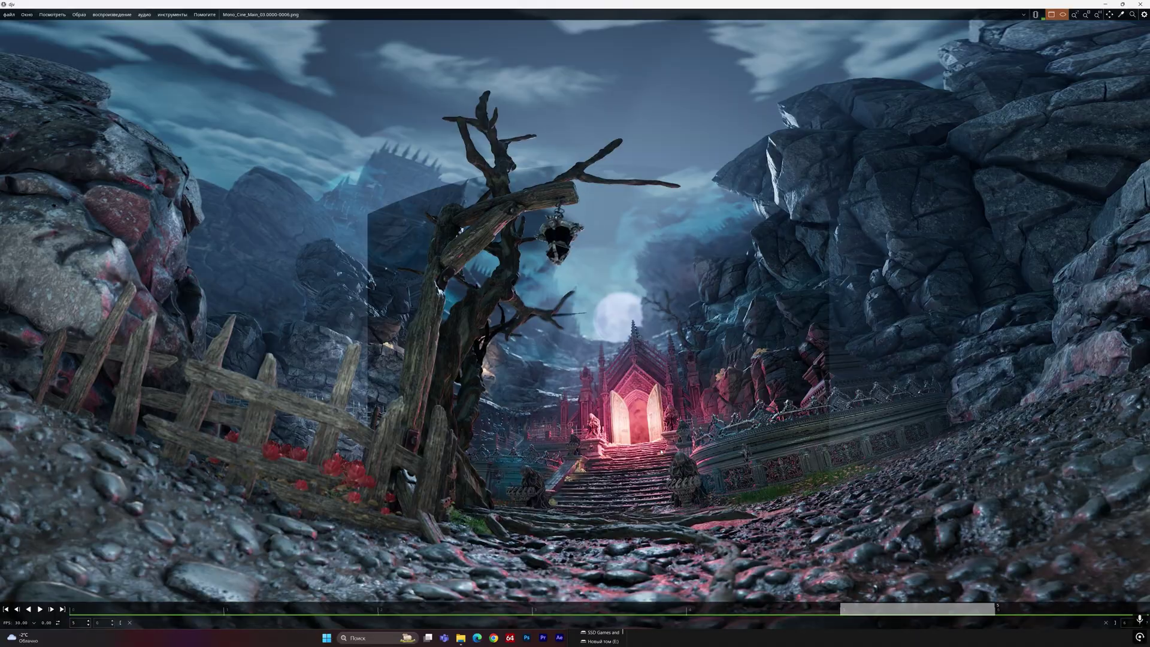
key(alt+F4)
click(862, 288)
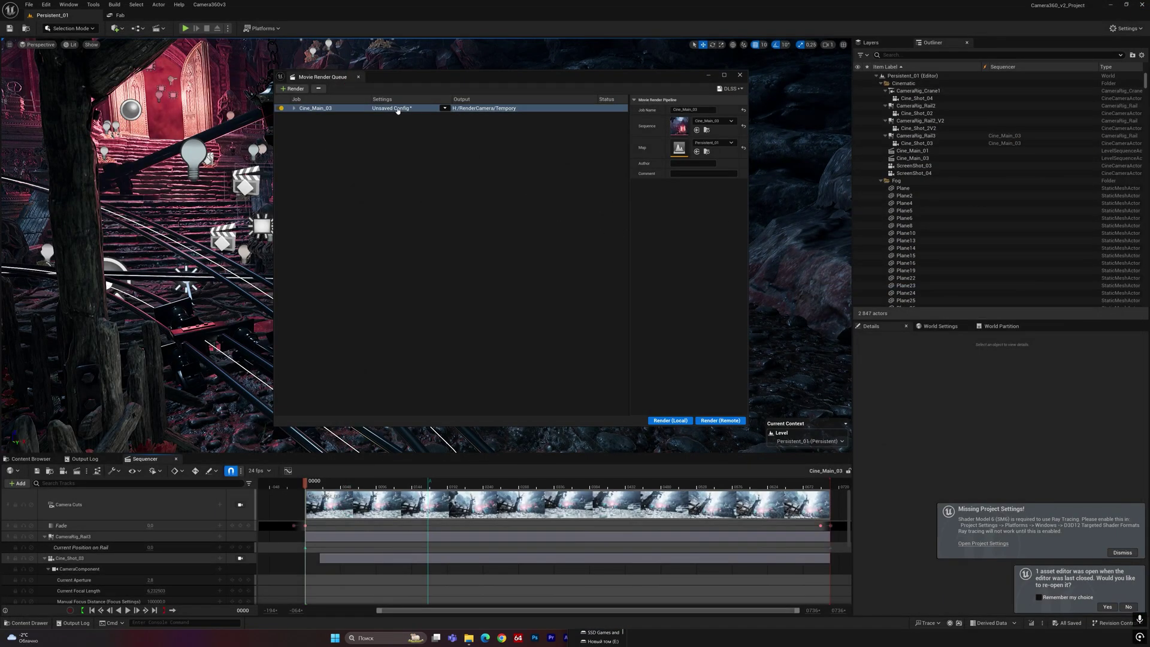
Step: Review the Camera360 pass in the job's render settings and accept them
click(396, 108)
click(511, 259)
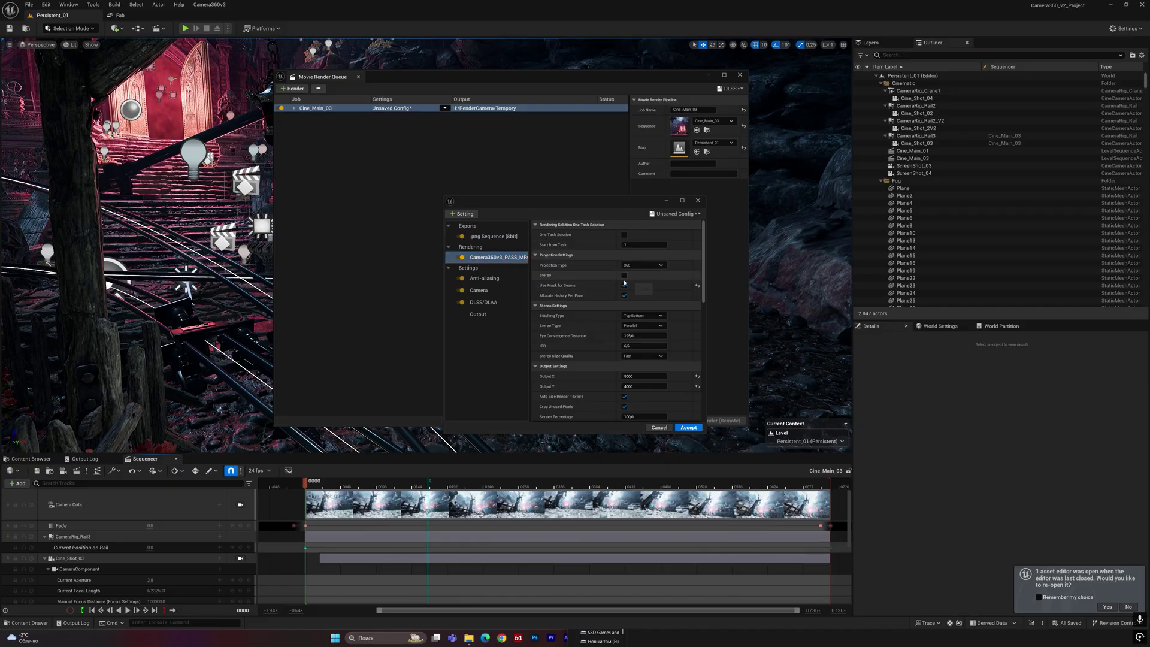
click(688, 428)
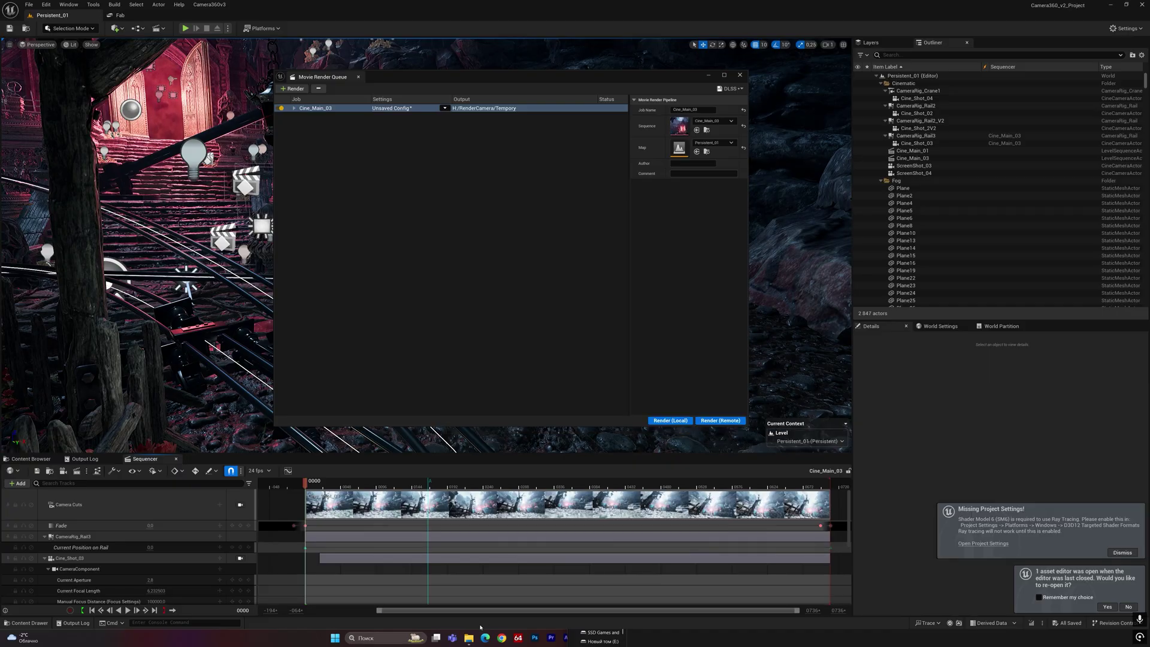
Step: Delete the Tempory folder and old PNGs from RenderCamera, then restart the local render
mouse_move(468, 638)
click(593, 593)
drag(739, 572, 634, 469)
key(Delete)
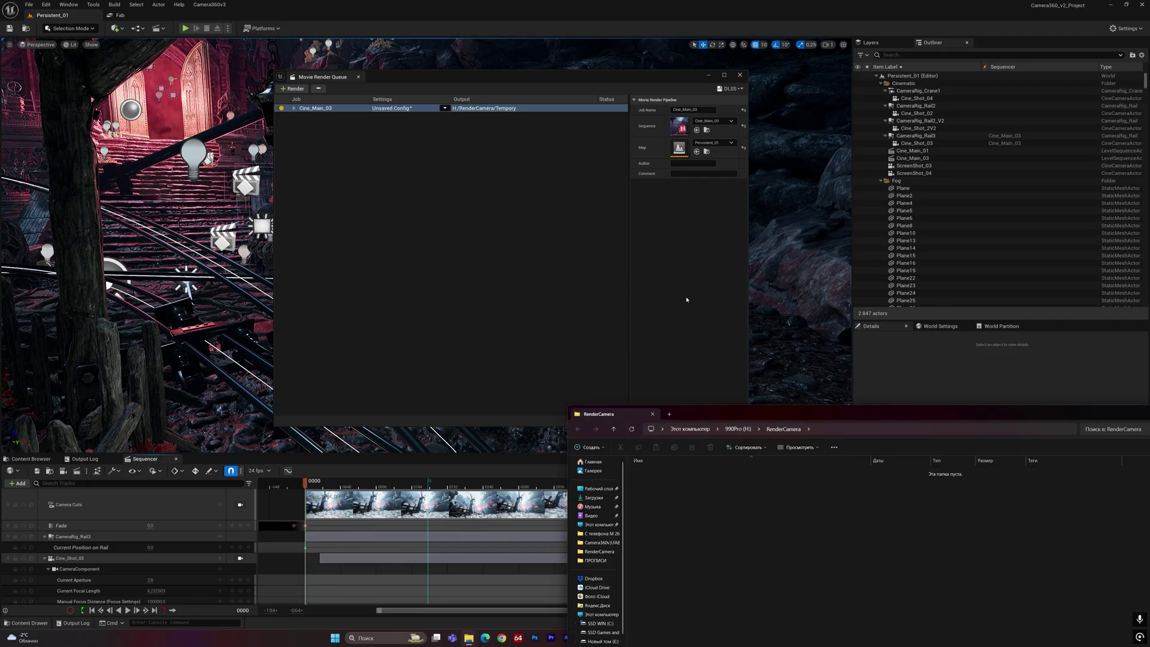
click(687, 302)
click(671, 423)
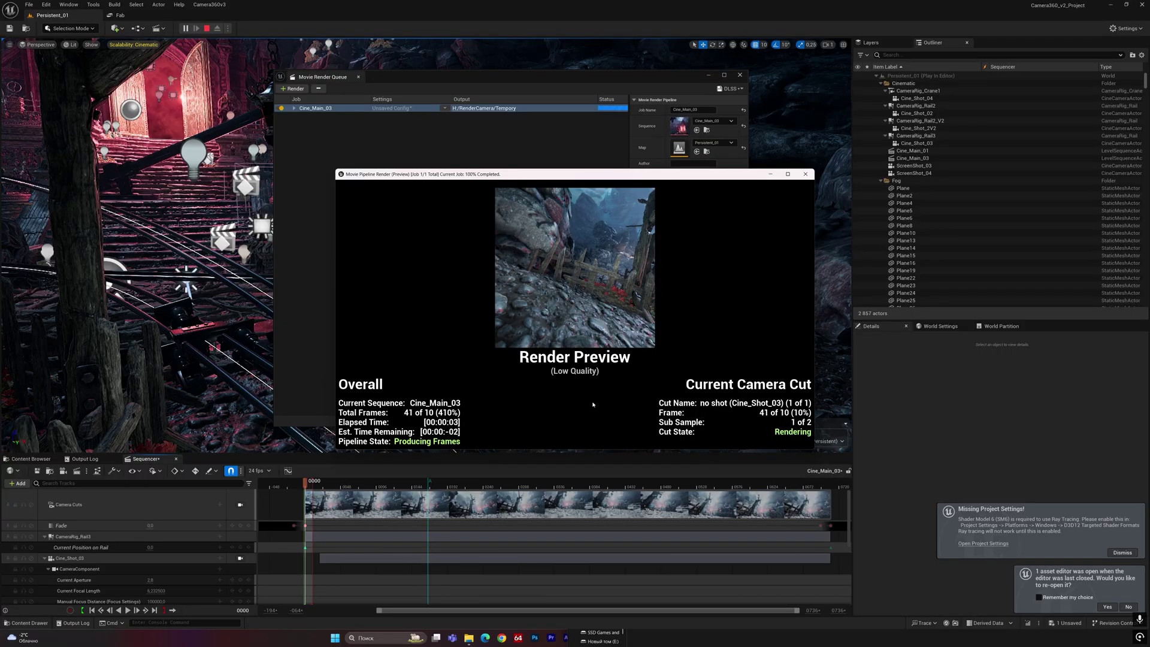
Step: Open the first rendered PNG from RenderCamera in DJV
mouse_move(469, 641)
click(593, 599)
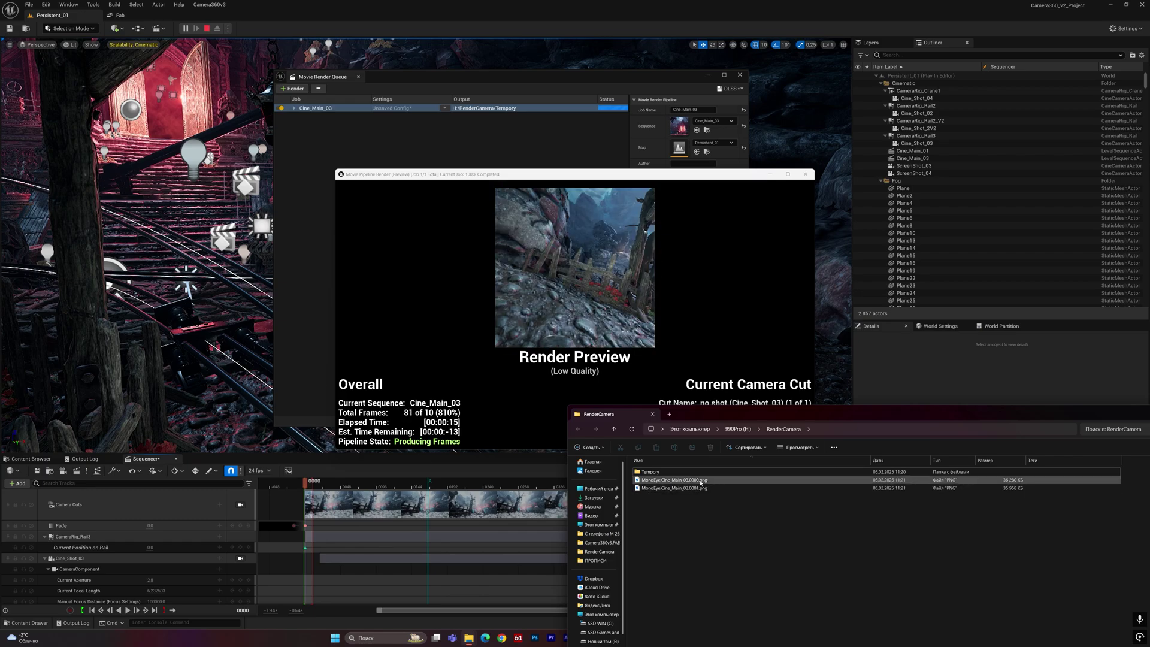
mouse_move(700, 482)
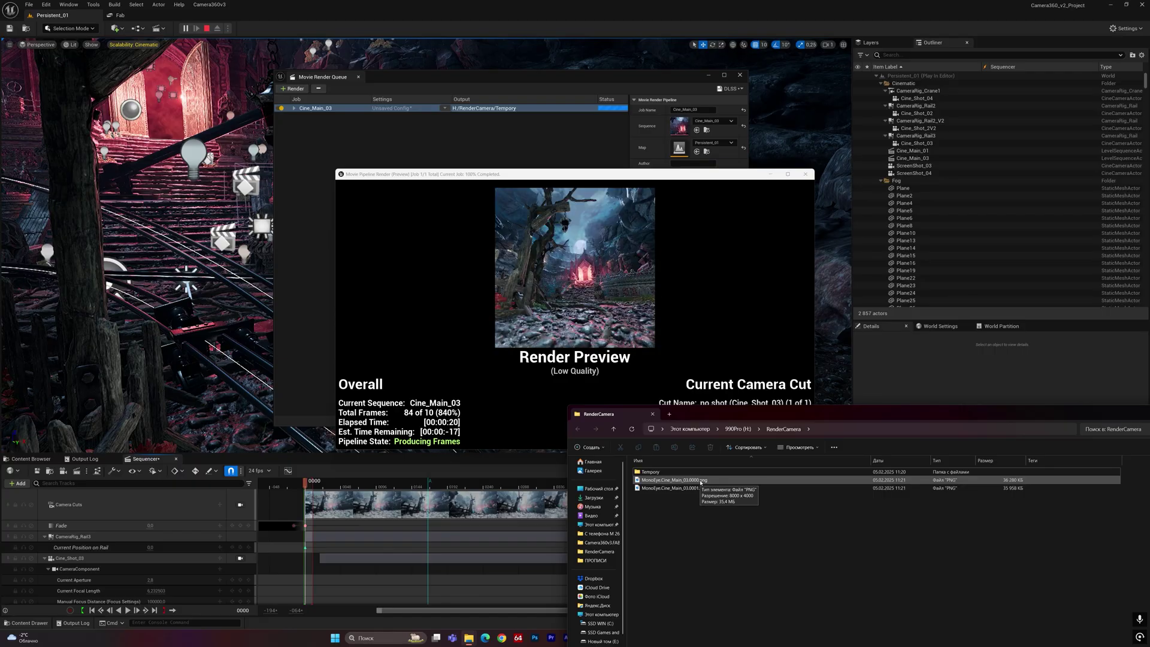
right_click(700, 482)
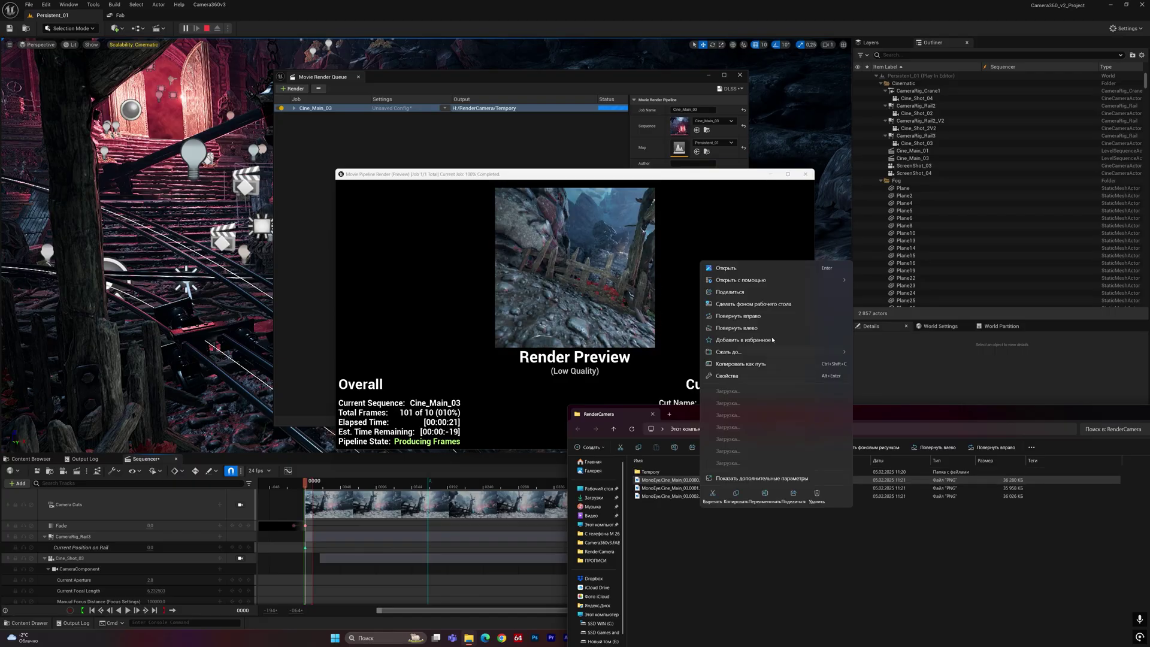
mouse_move(854, 267)
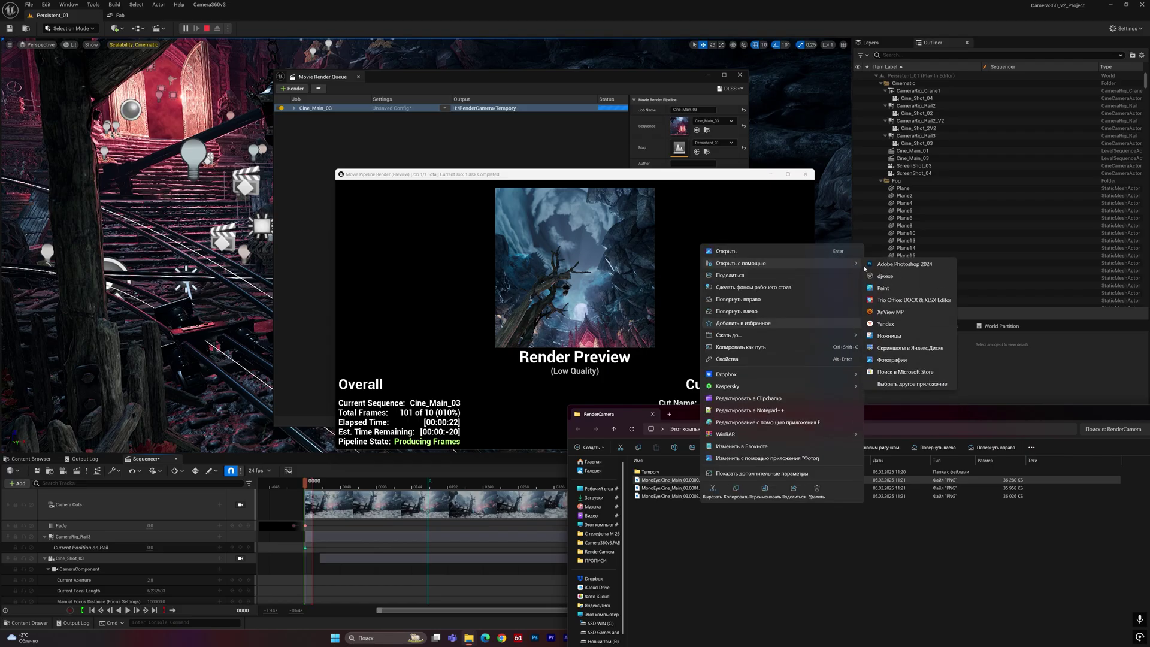
click(898, 275)
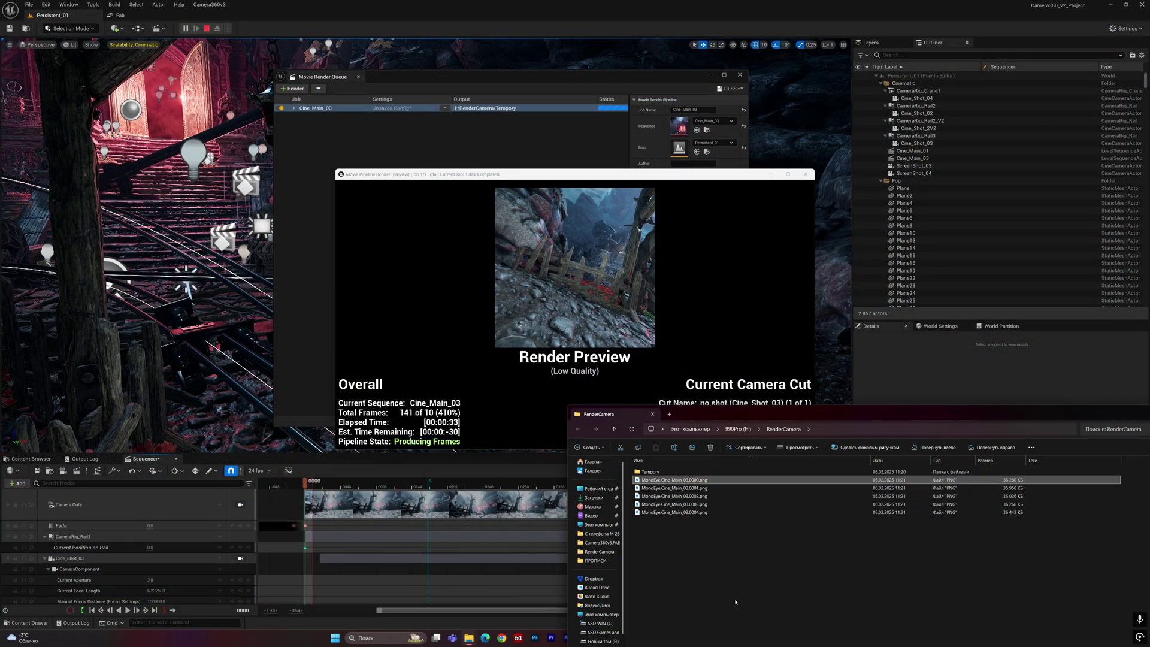
Step: Bring Unreal's Message Log with the temporal-sample warnings to the front
mouse_move(814, 639)
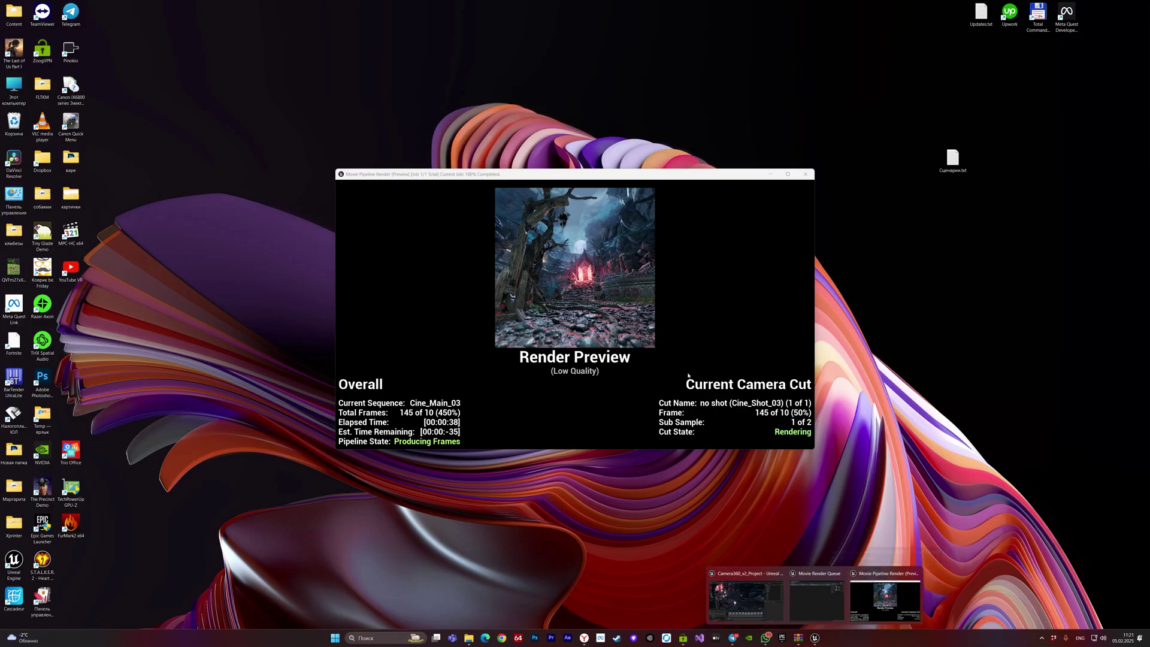
click(915, 573)
click(988, 206)
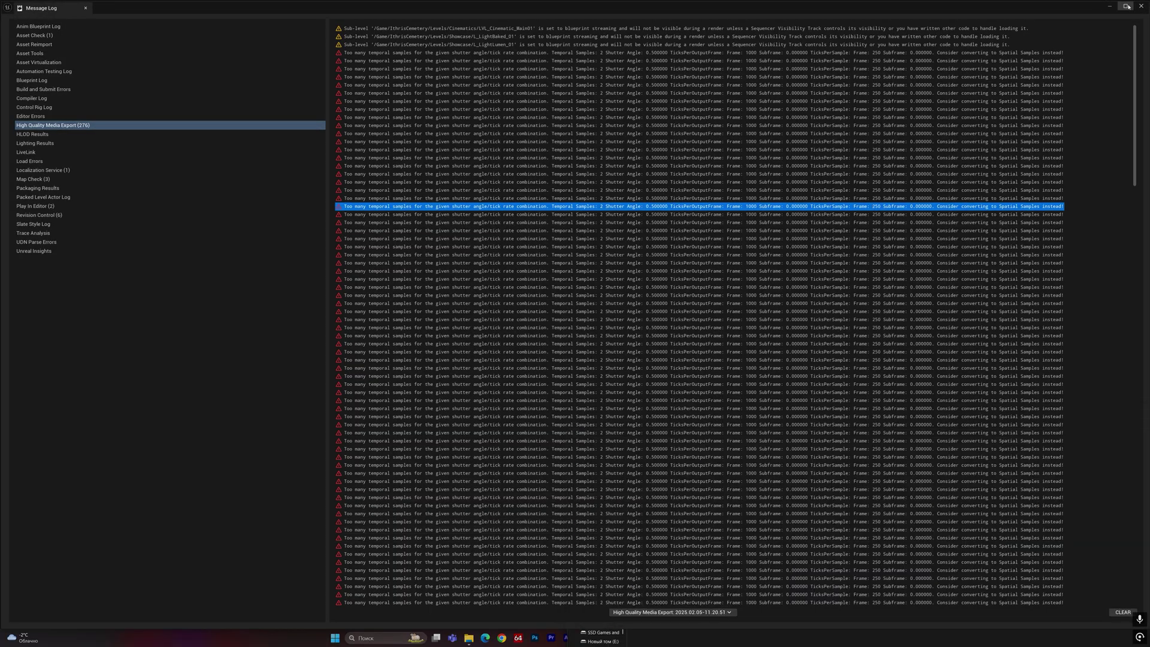
Step: Close the Message Log, then review and accept the Camera360v3_PASS_MRQ job settings
key(alt+F4)
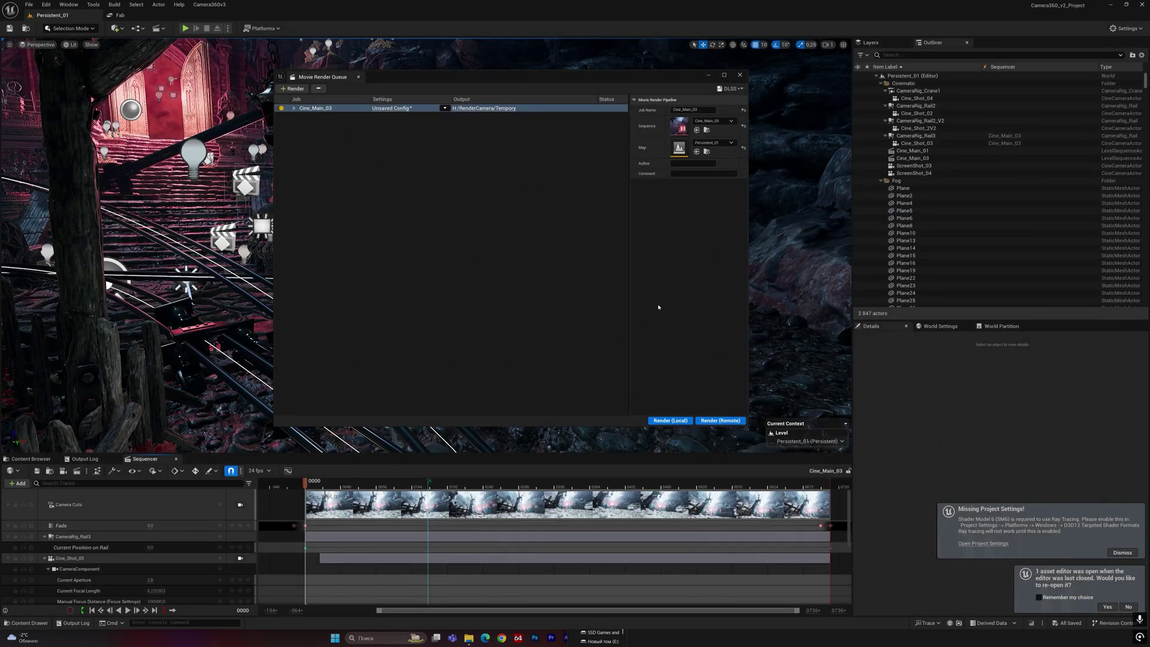
click(398, 108)
click(494, 257)
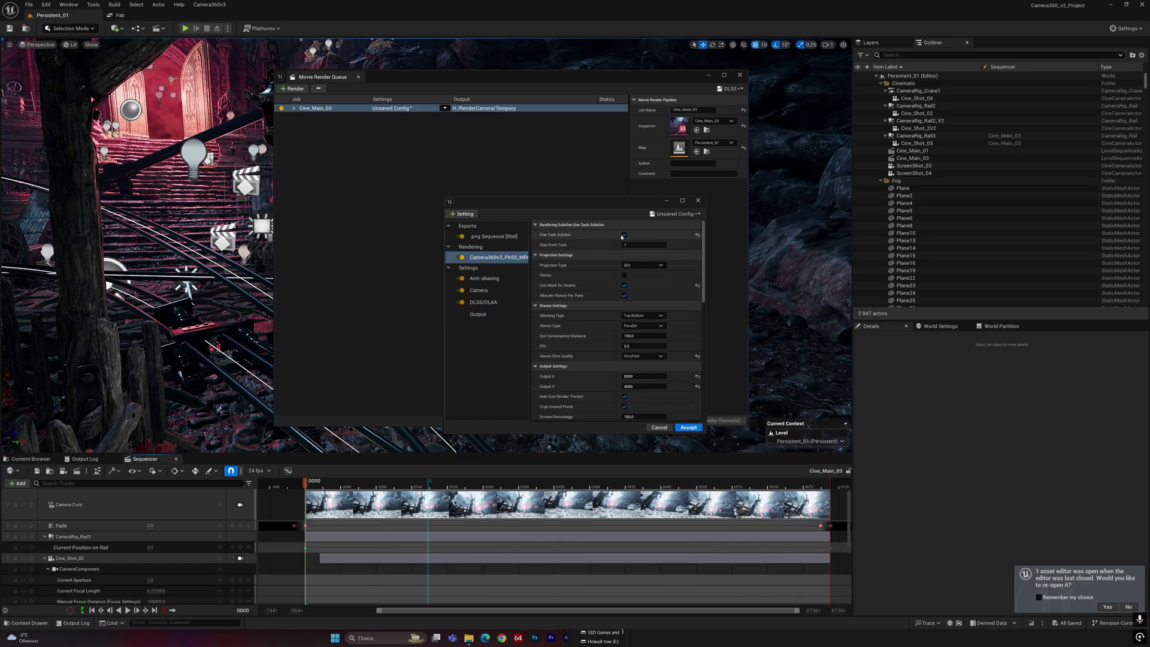
click(688, 427)
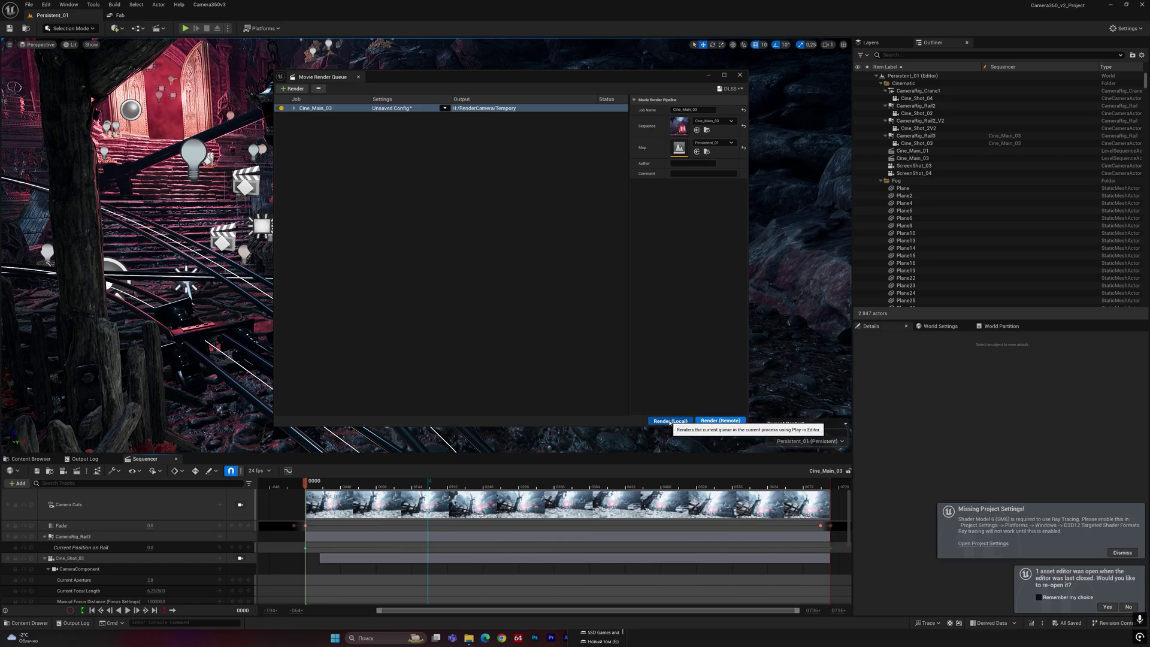
Step: Restart the local render and bring up the RenderCamera output folder
click(670, 420)
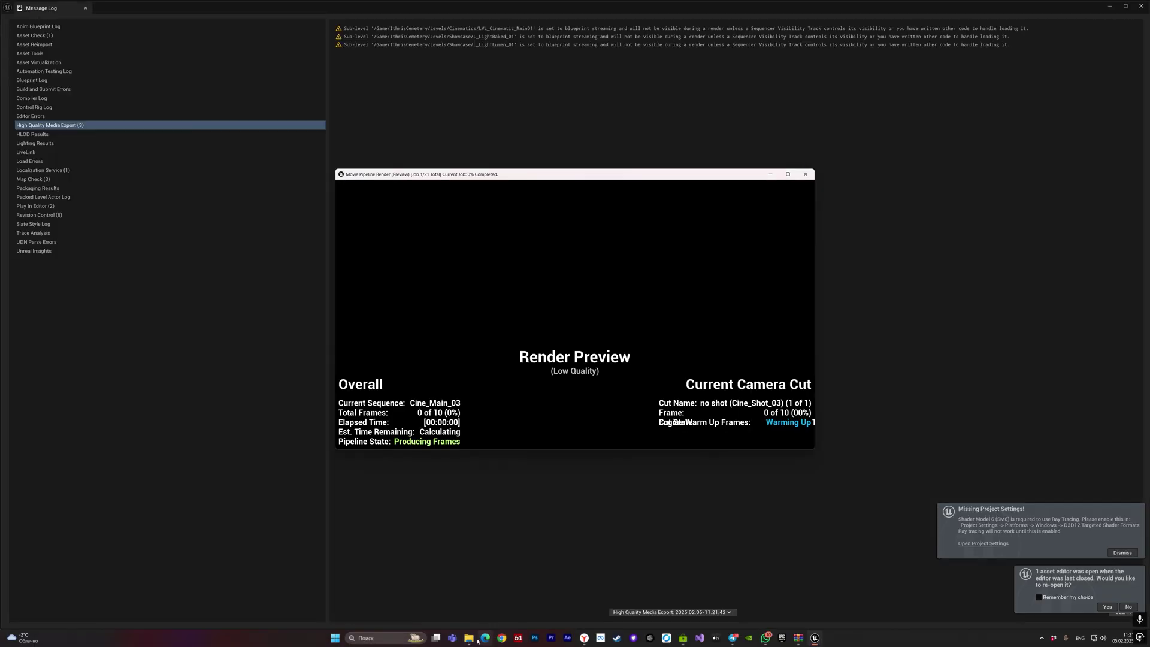
mouse_move(469, 638)
click(593, 602)
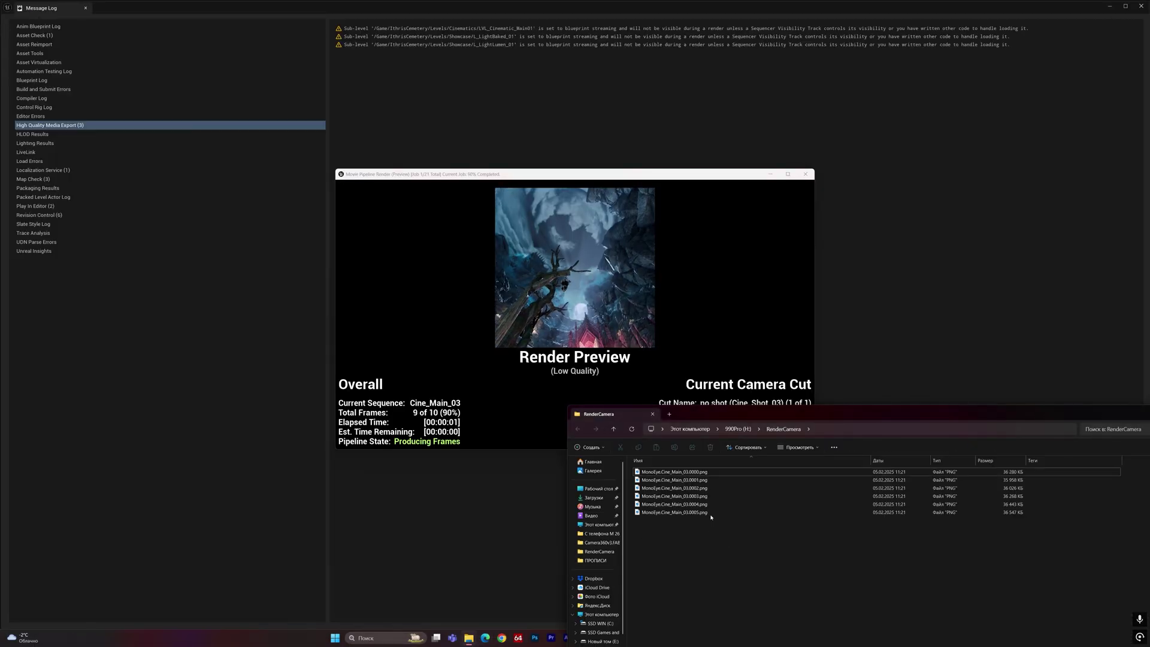
Step: Watch Camera1–Camera20 folders fill RenderCamera, then open FinishTaskOutput while moving Explorer aside
drag(711, 545, 672, 503)
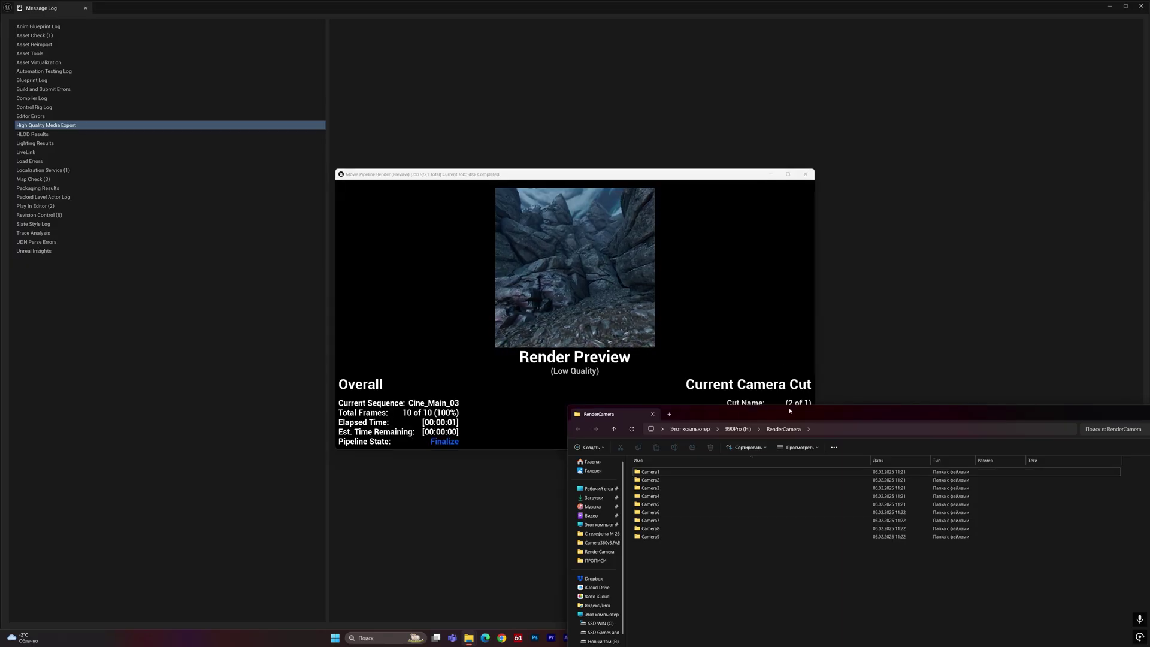
drag(790, 410, 777, 461)
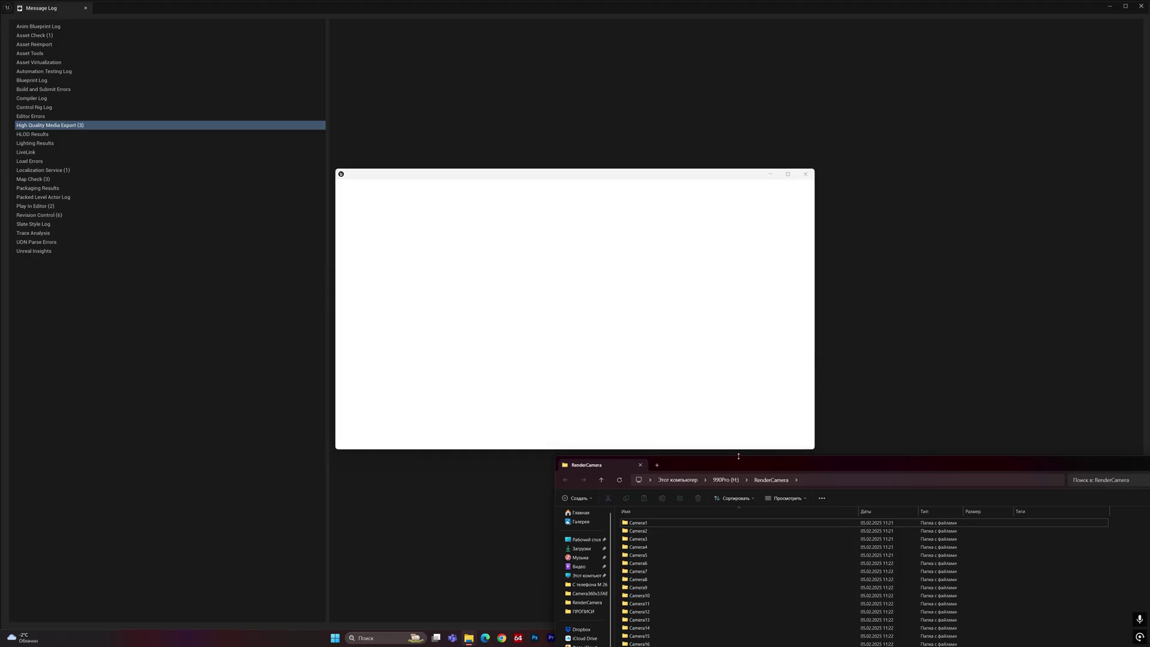
drag(739, 461, 564, 456)
scroll(749, 527, down, 1)
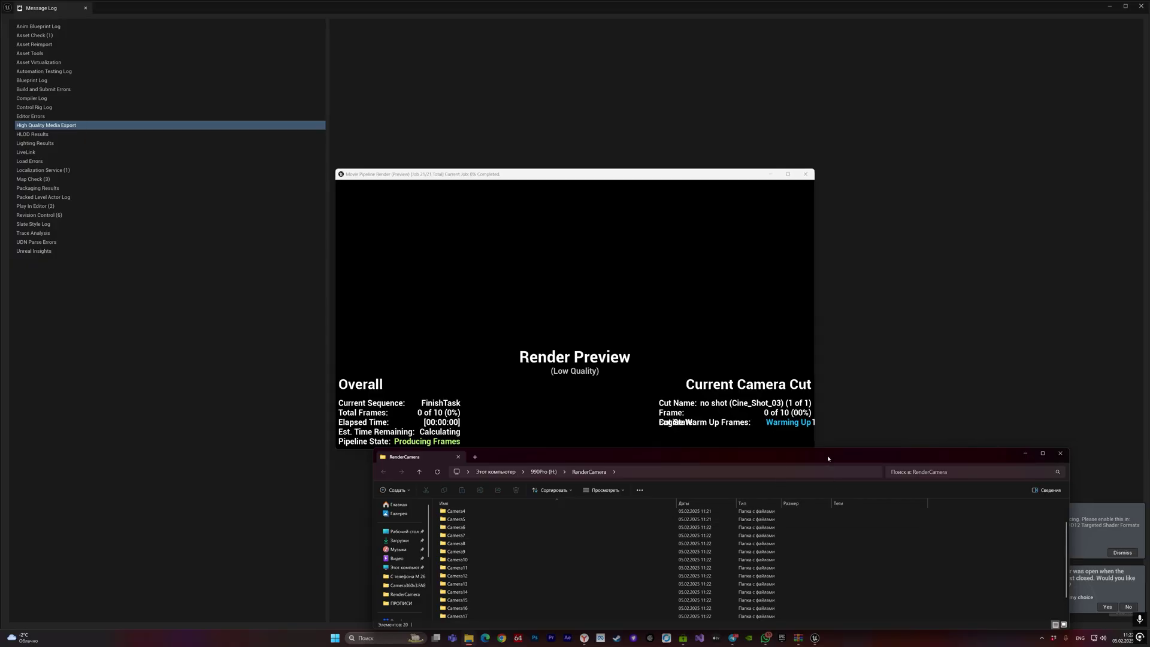
drag(828, 458, 879, 296)
scroll(852, 396, down, 1)
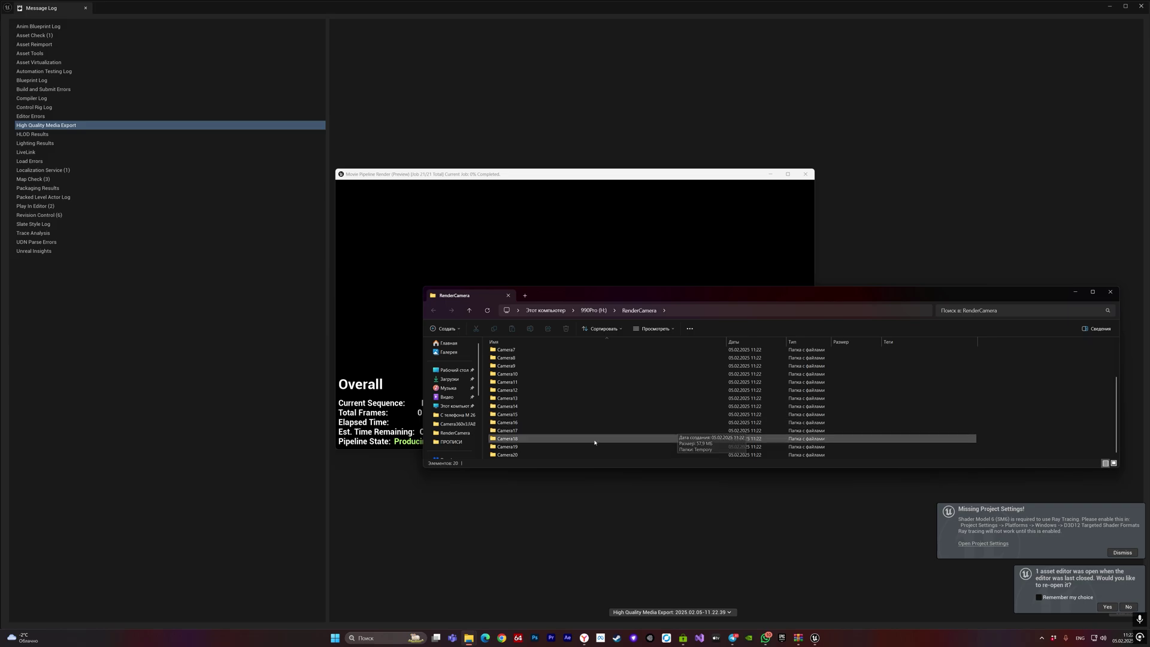
double_click(539, 455)
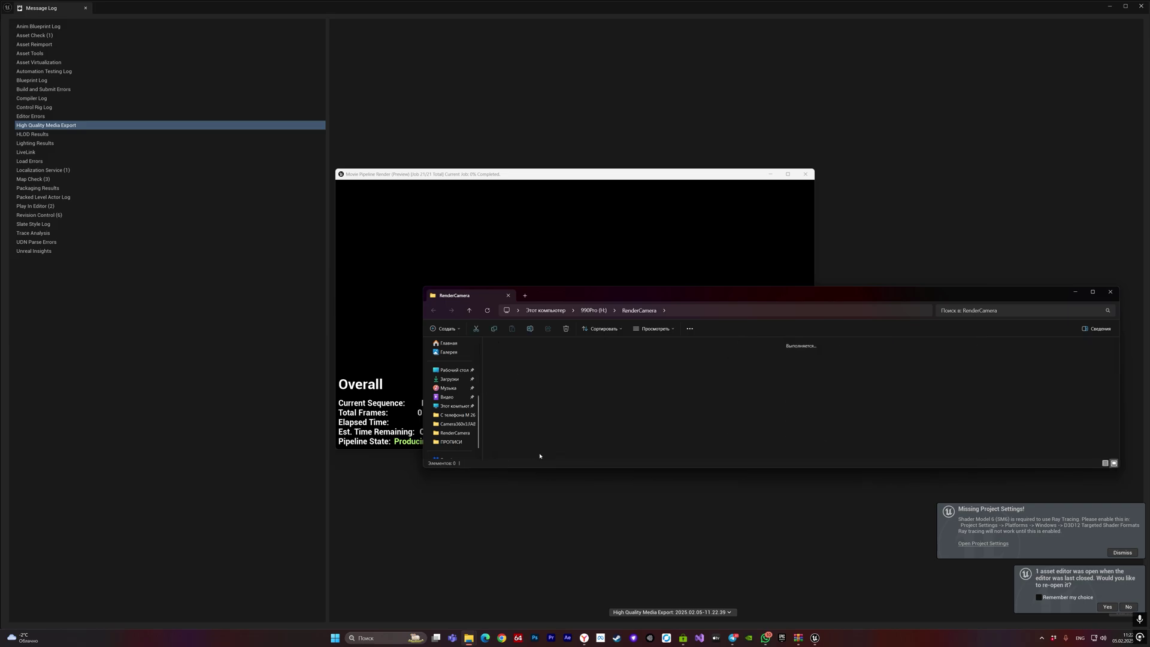
drag(693, 294, 632, 439)
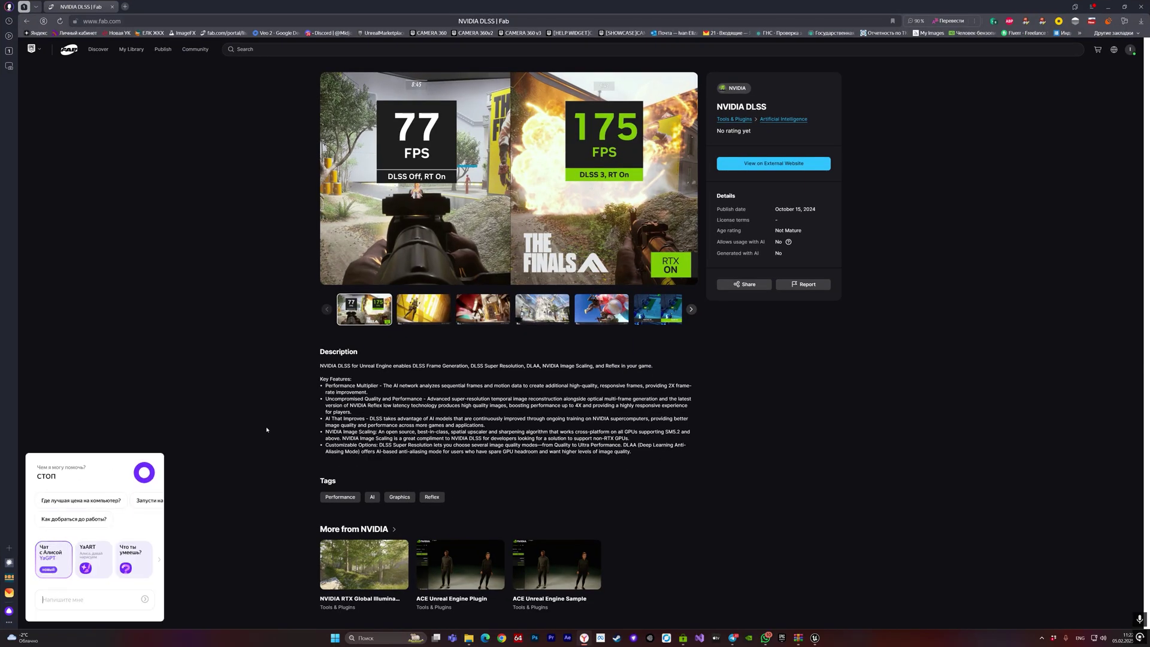
Step: Minimize the browser showing the Fab NVIDIA DLSS page
click(1107, 7)
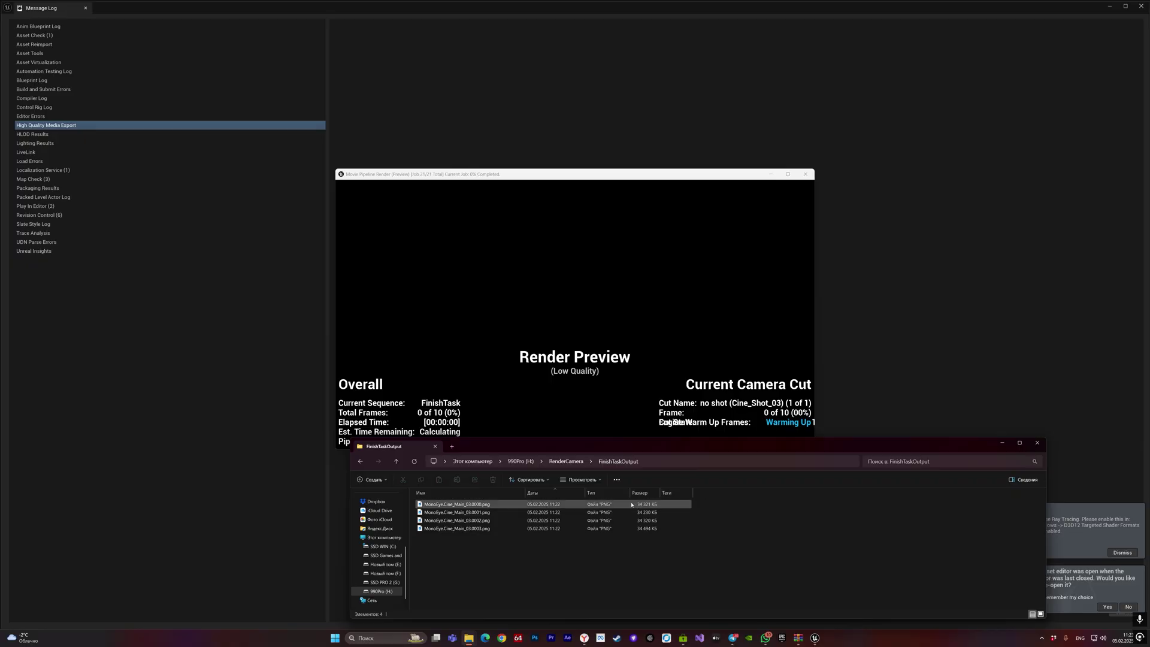
Step: Open MonoEye.Cine_Main_03.0000.png in DJV, zoom in on the gate and stairs, then back out
right_click(601, 506)
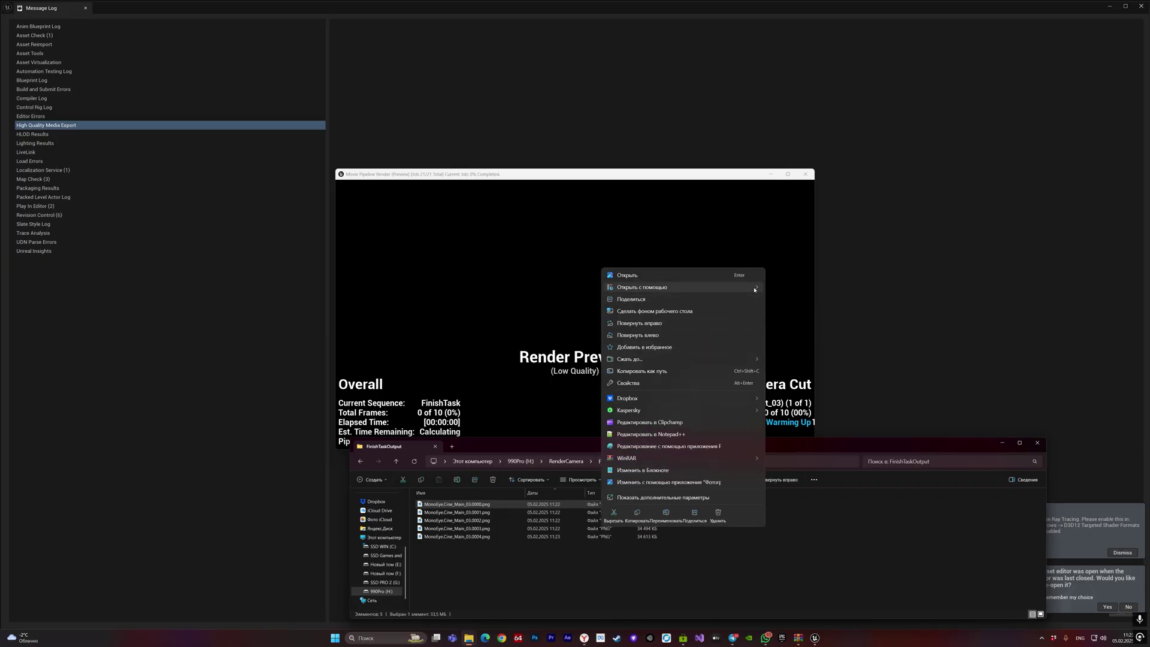
mouse_move(752, 288)
click(785, 300)
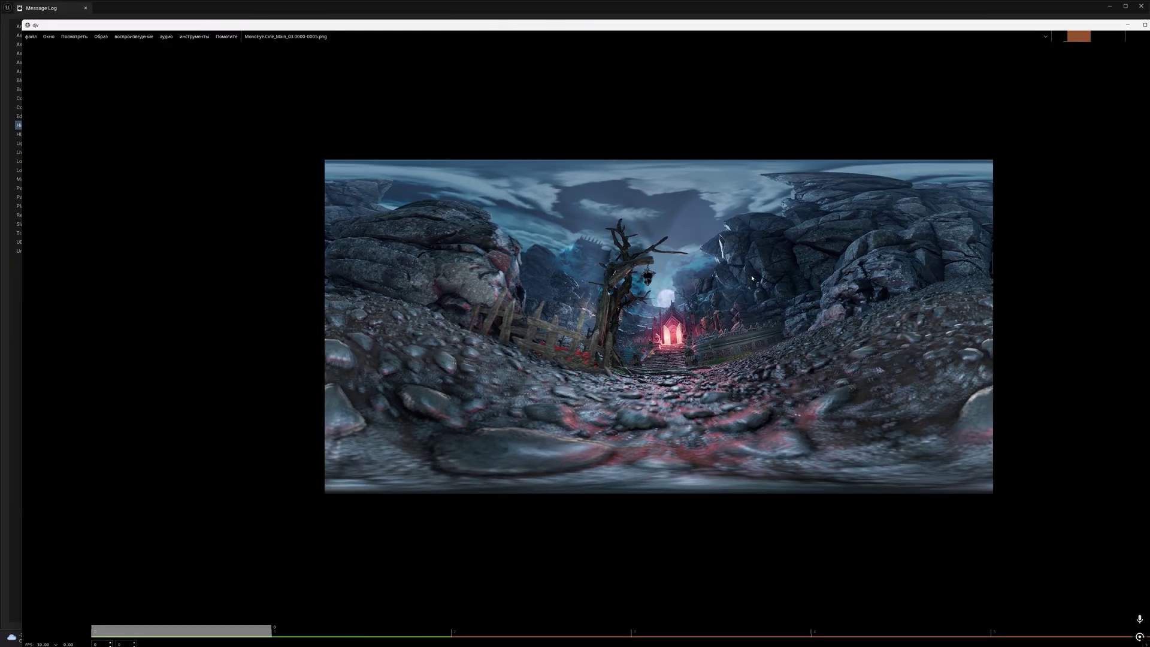
scroll(642, 287, up, 3)
scroll(642, 287, up, 2)
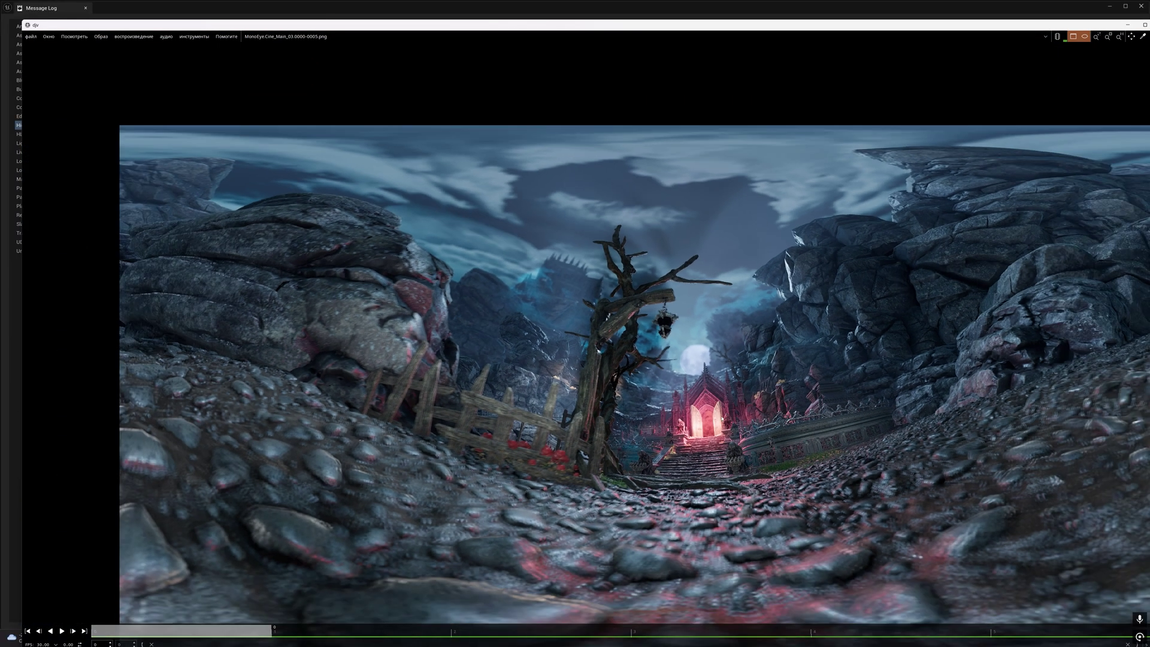
scroll(633, 352, up, 3)
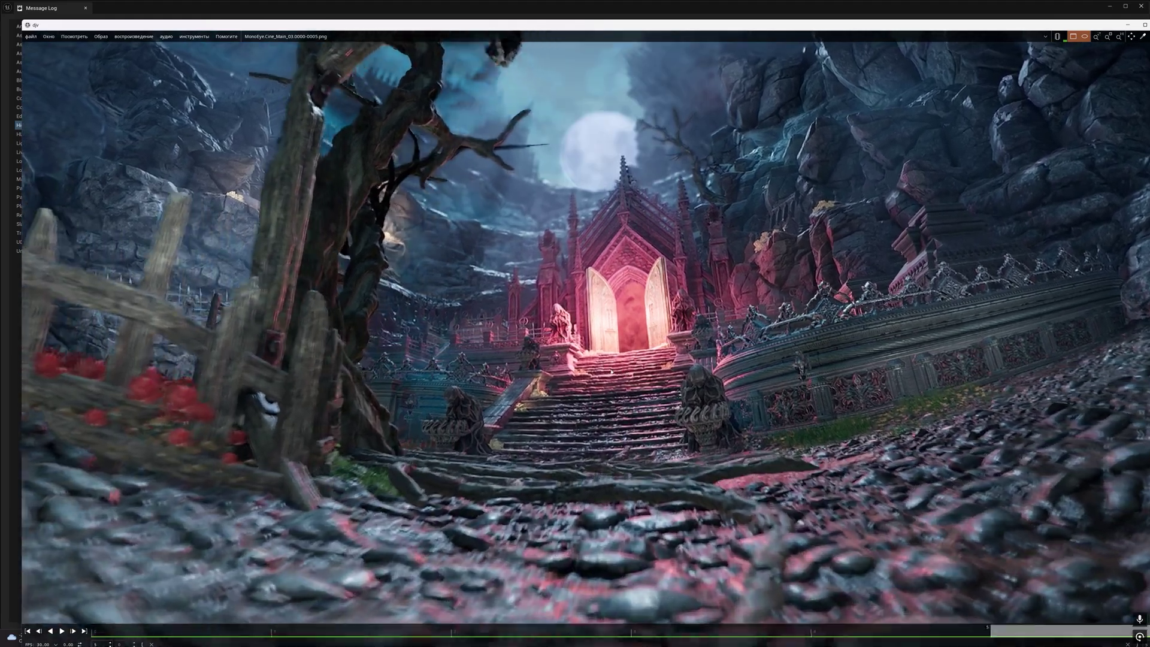
scroll(613, 308, up, 3)
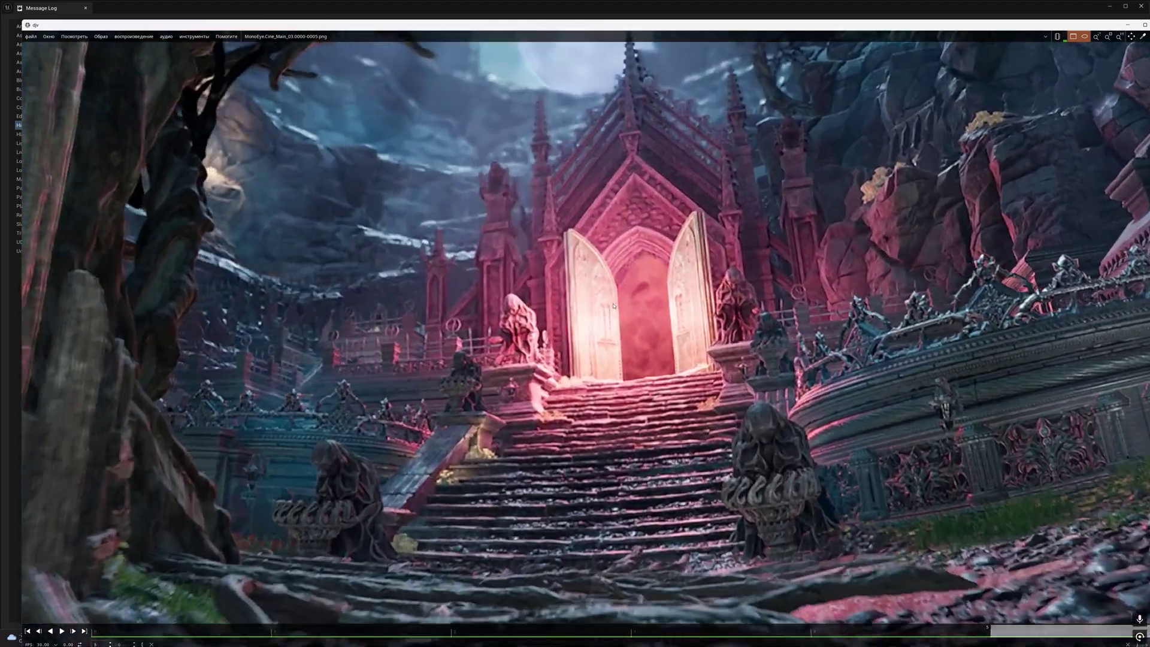
scroll(670, 274, down, 6)
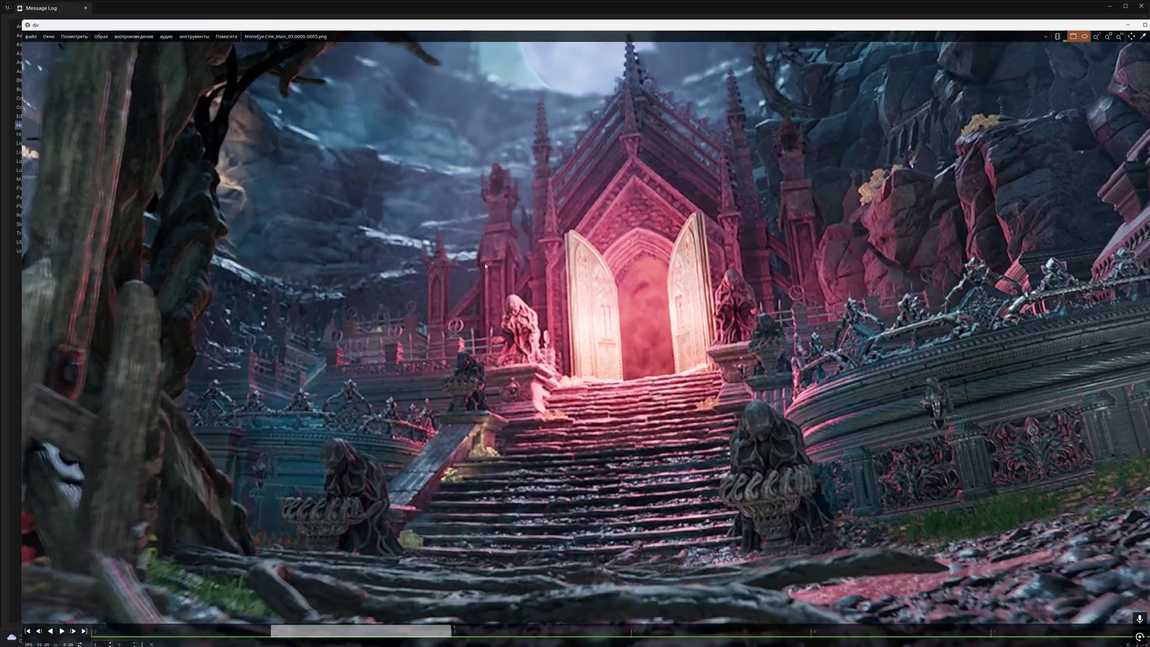
scroll(670, 273, down, 5)
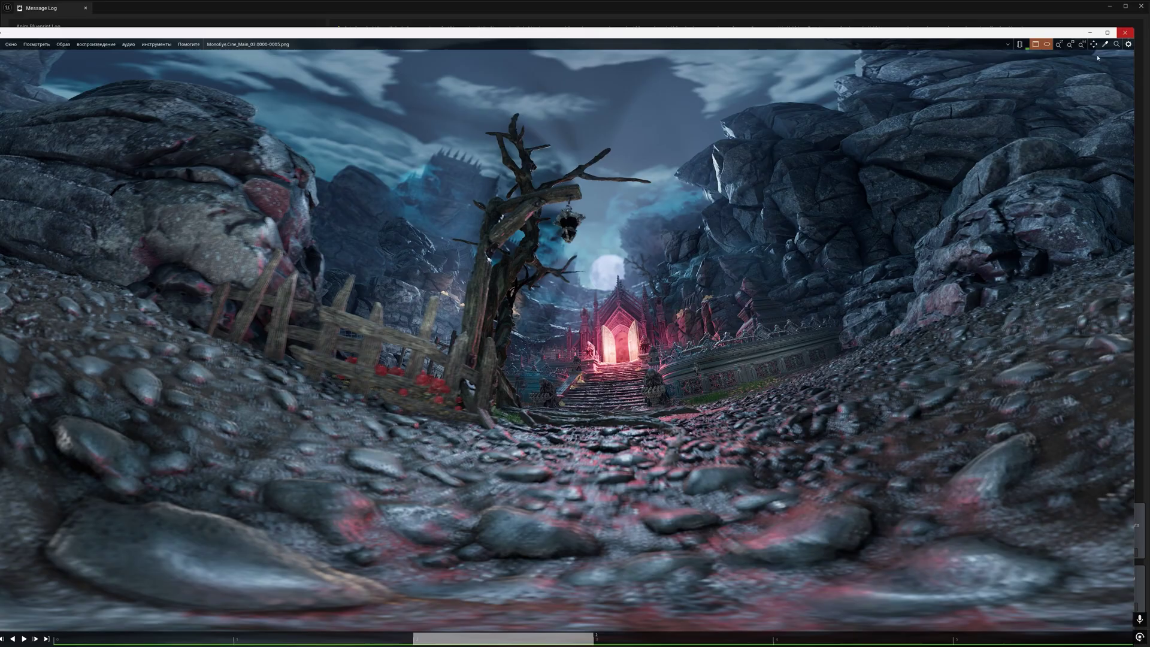
Step: Close DJV and delete all the camera folders in RenderCamera
click(1125, 32)
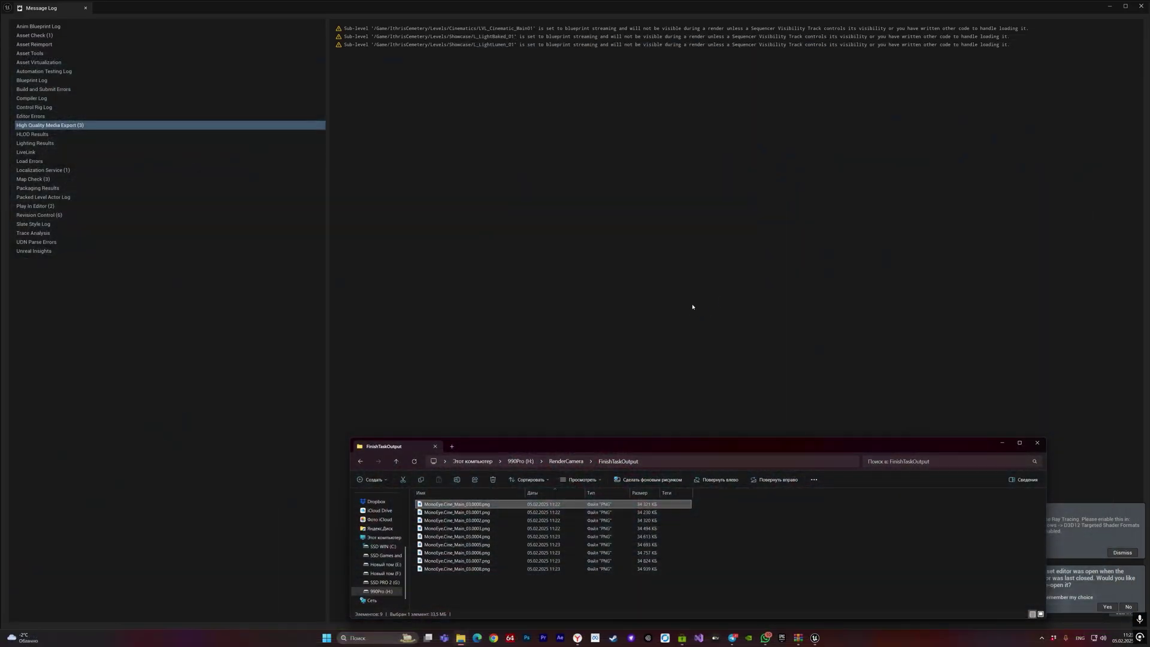
drag(656, 586, 527, 488)
click(563, 462)
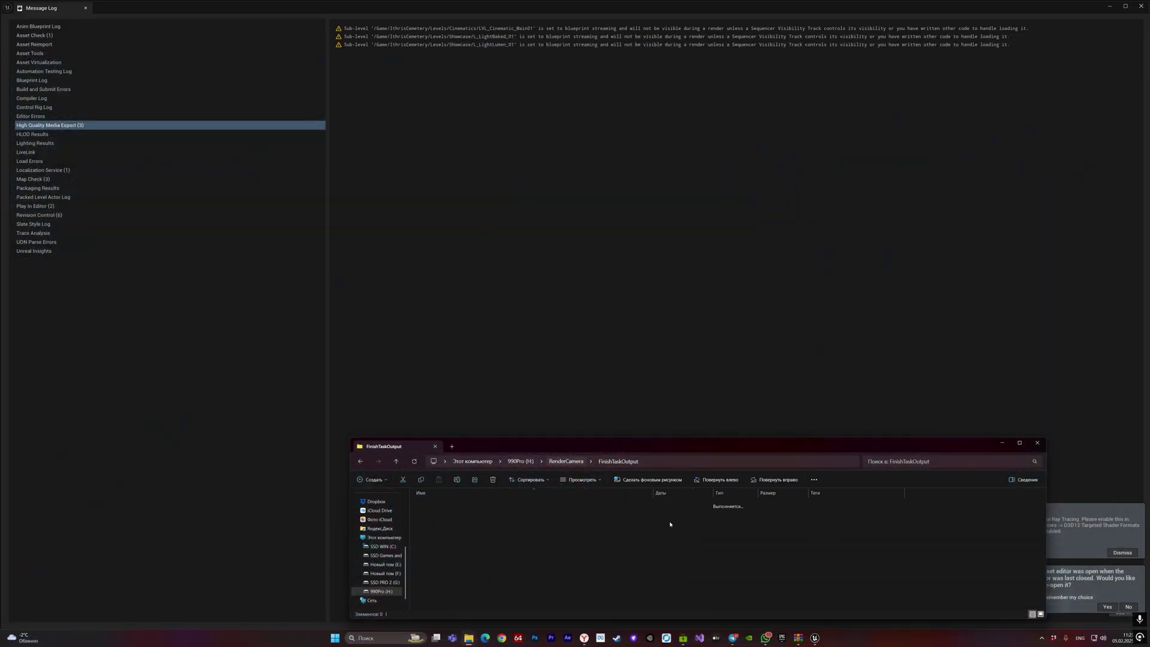
key(ctrl+a)
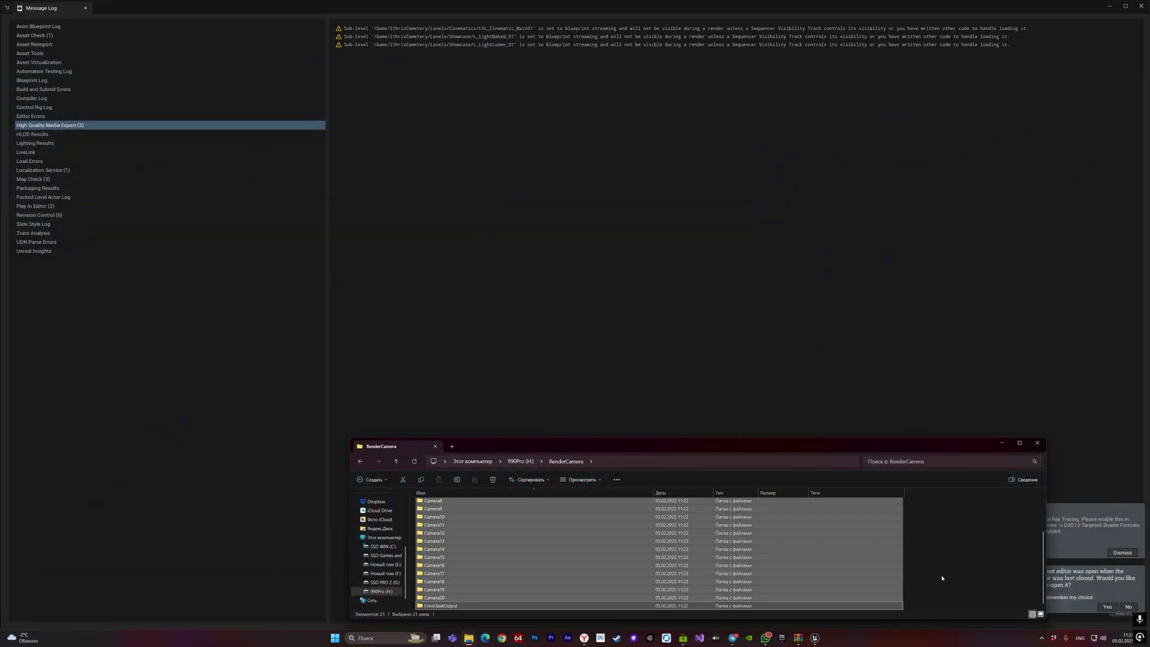
key(Delete)
key(Return)
Step: Return to Unreal and show the Camera360v3_PASS_MRQ pass settings
mouse_move(815, 638)
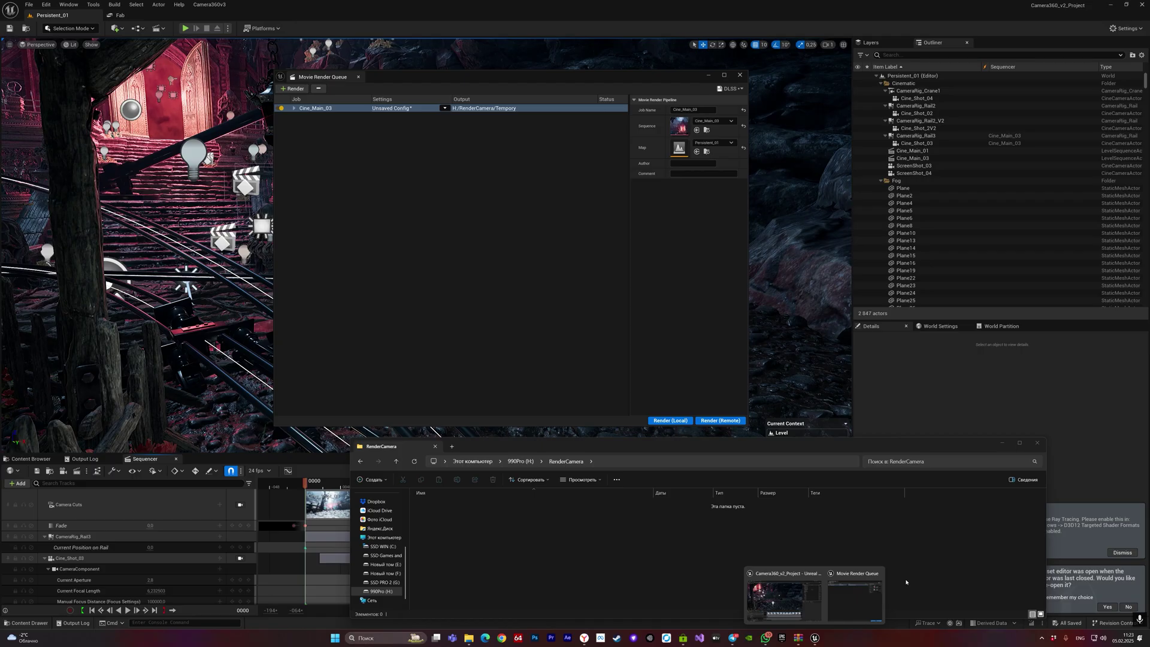
click(743, 598)
click(491, 257)
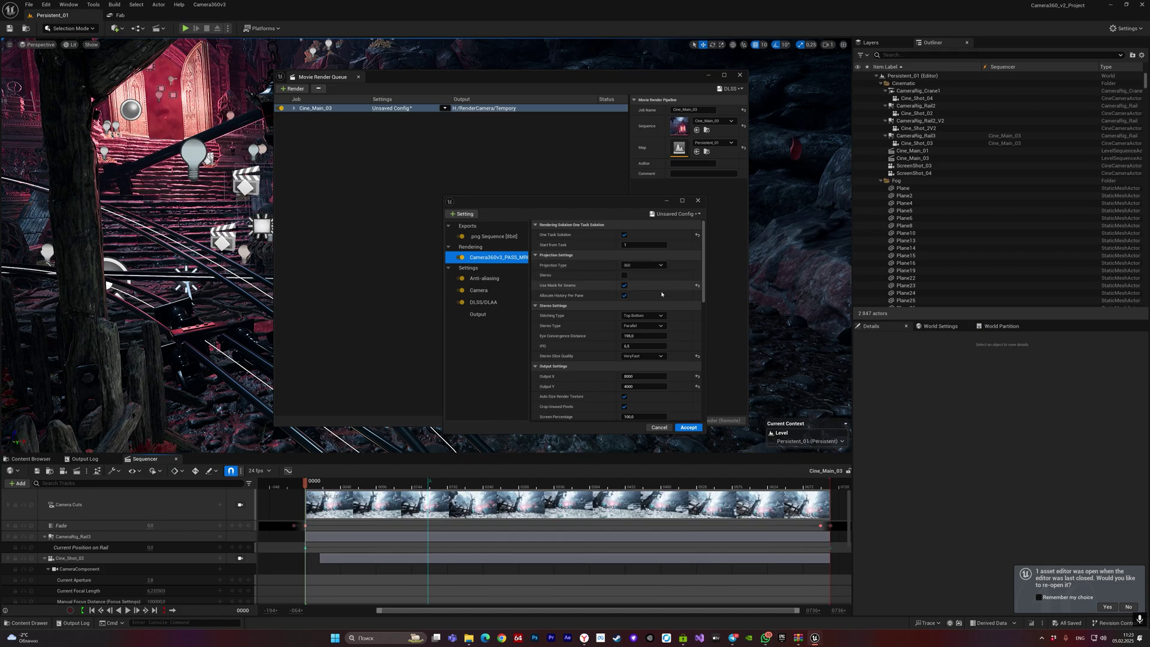
Step: Turn off DLSS/DLAA and override anti-aliasing to Temporal Super-Resolution (TSR)
click(479, 302)
click(484, 278)
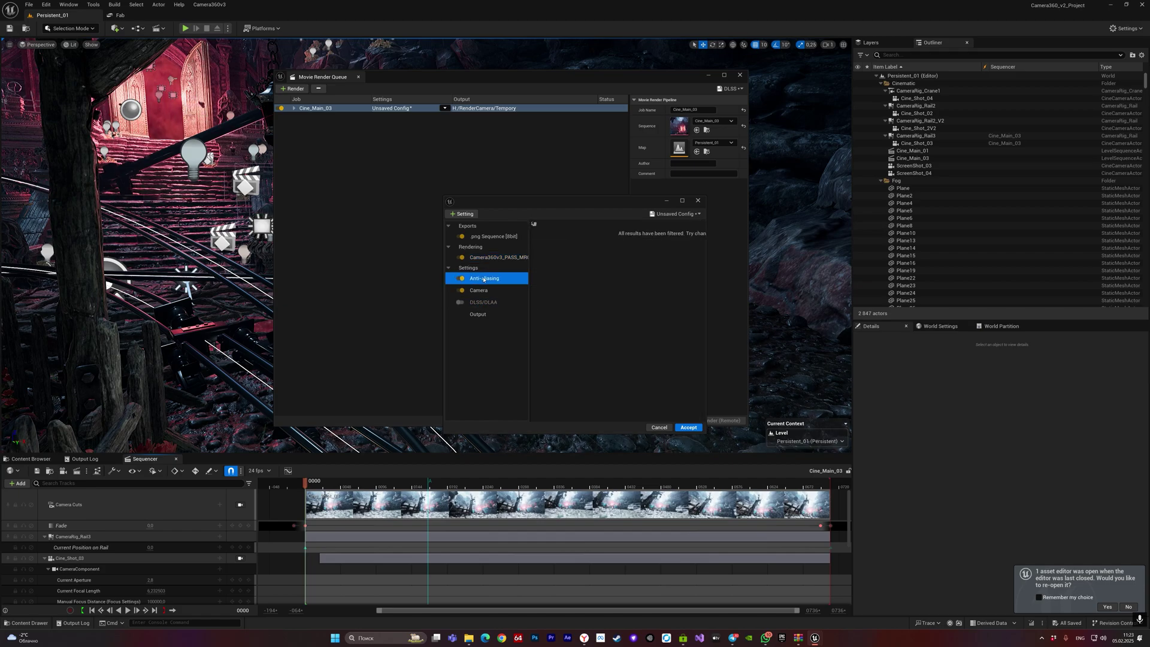
click(626, 255)
click(642, 264)
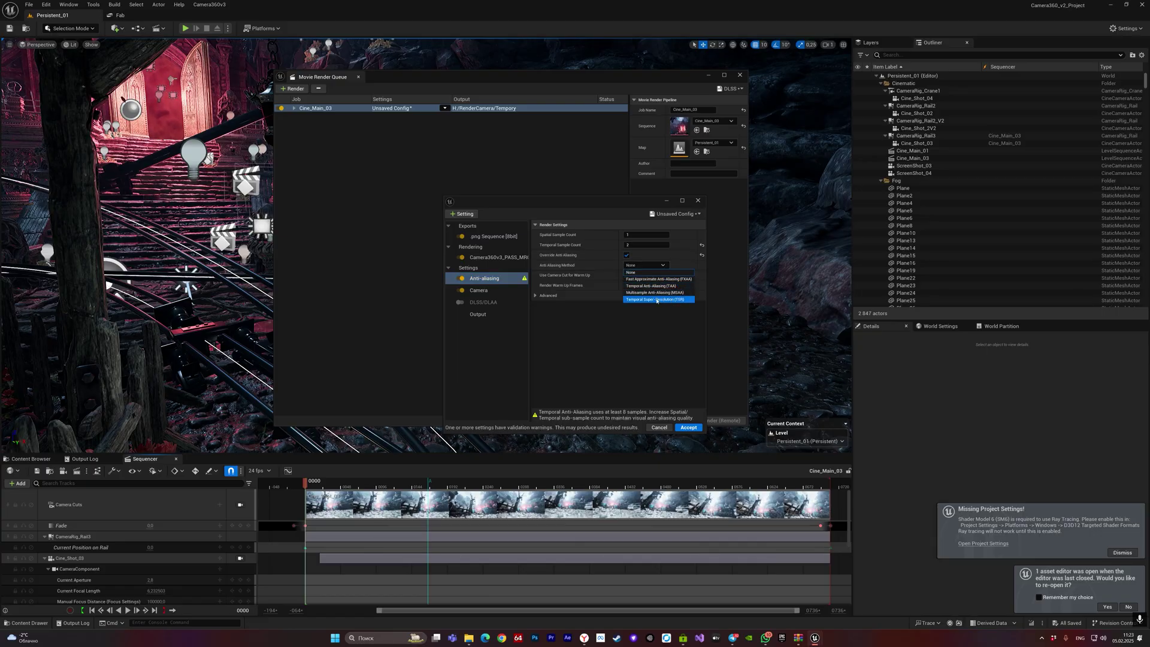
click(657, 299)
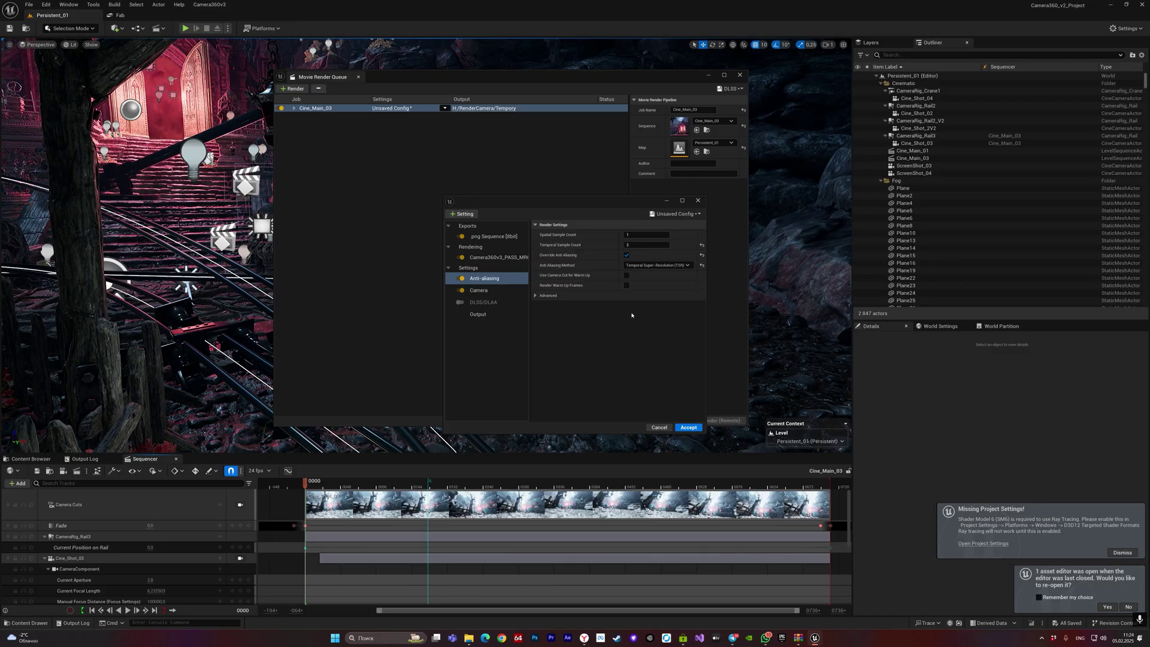
Step: Uncheck Use Mask for Seams in Camera360v3, accept the settings, and render locally
click(492, 257)
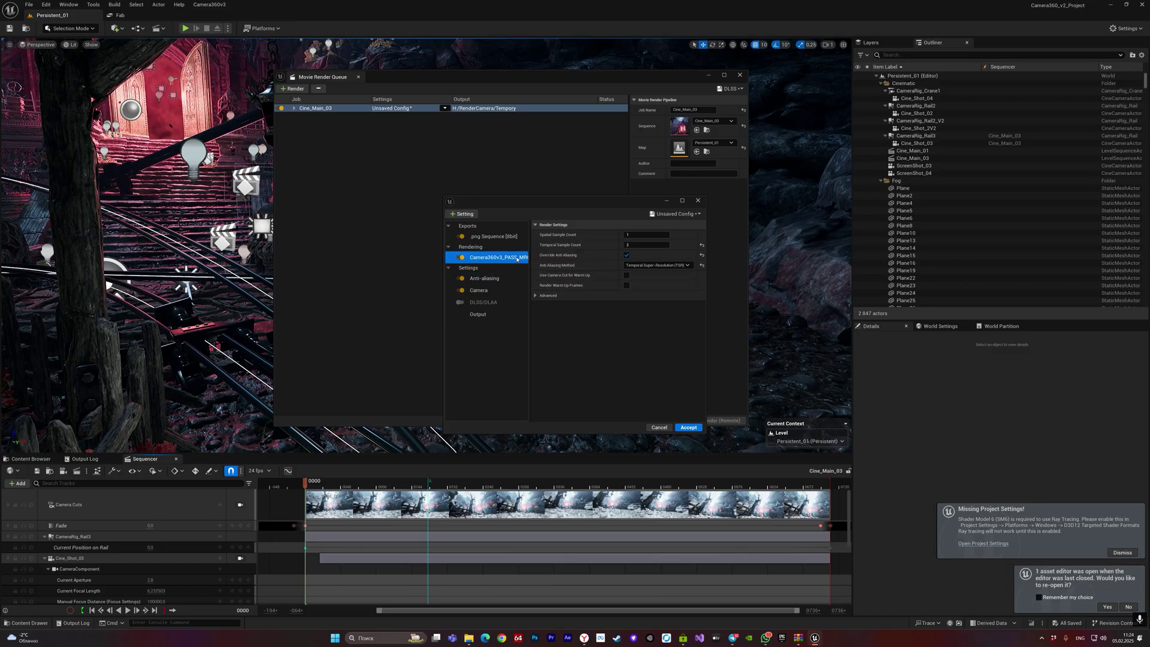
click(624, 285)
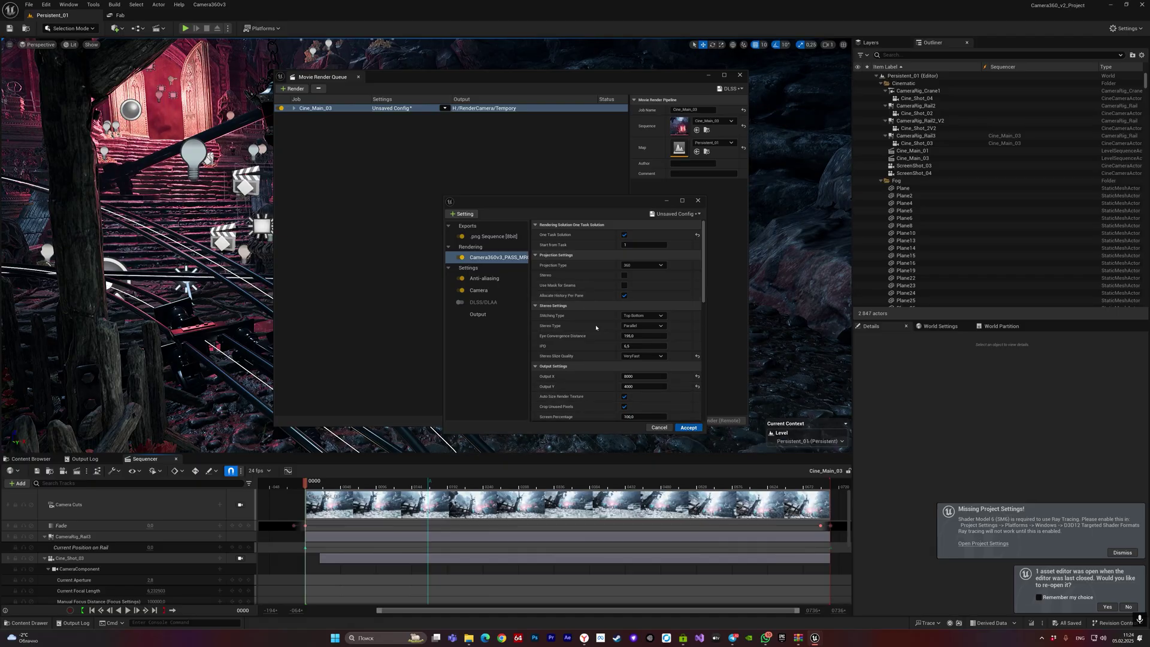
click(689, 427)
click(682, 421)
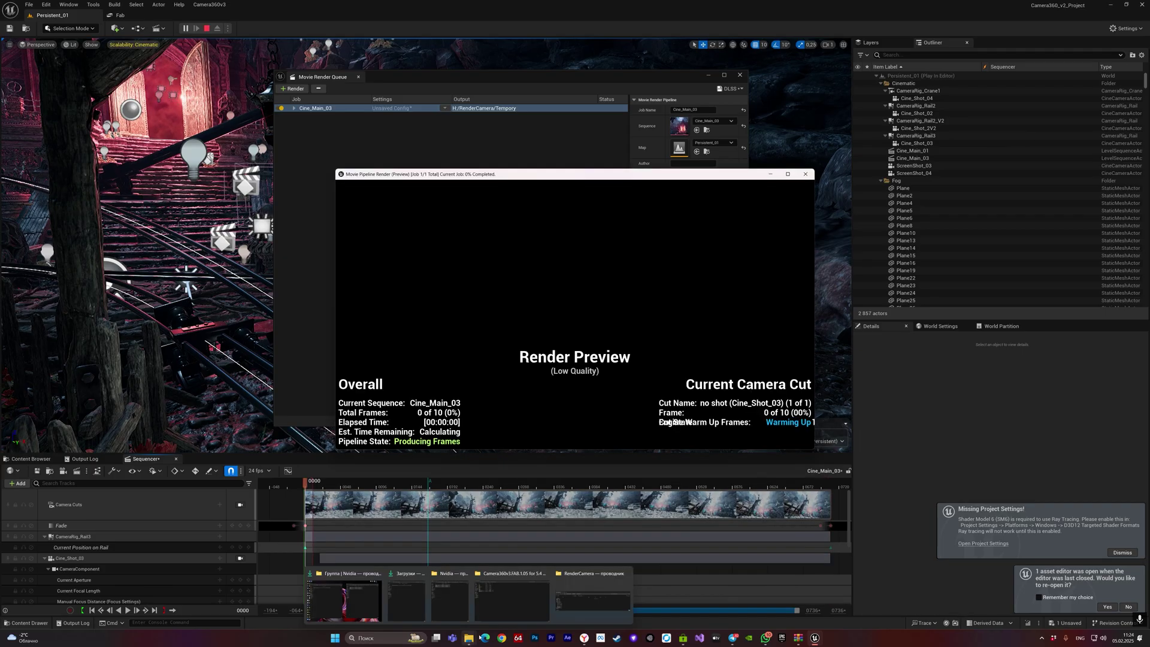
Step: Open the Mono_Cine_Main_03 PNG sequence from RenderCamera in DJV, view it maximized, then close DJV
click(593, 589)
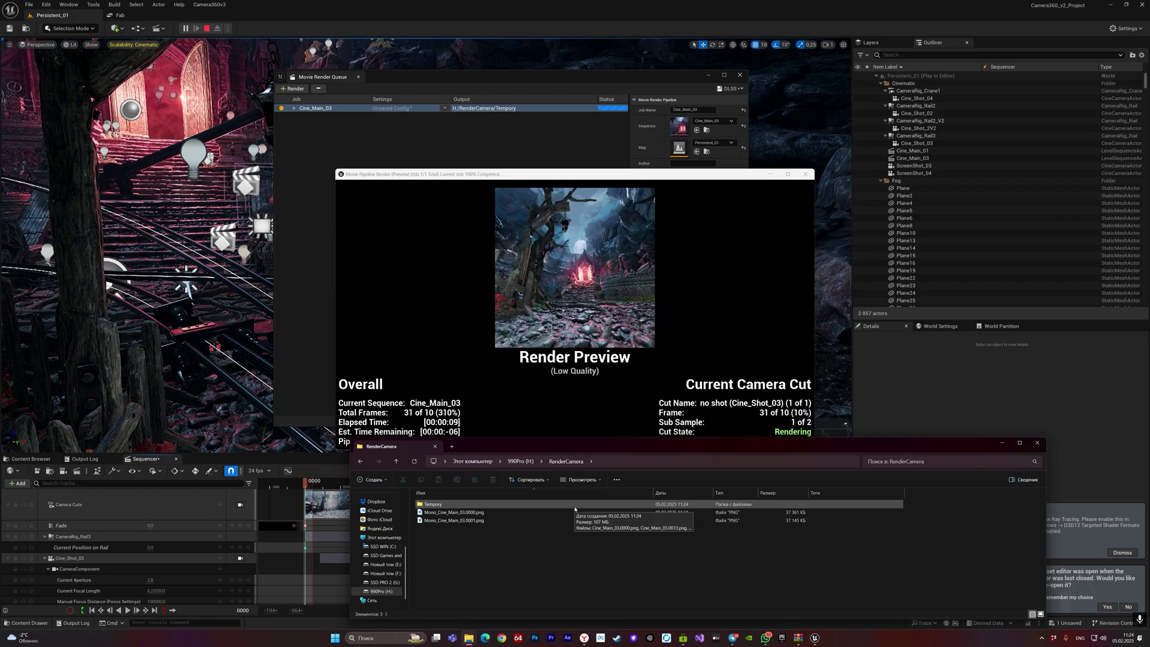
click(526, 515)
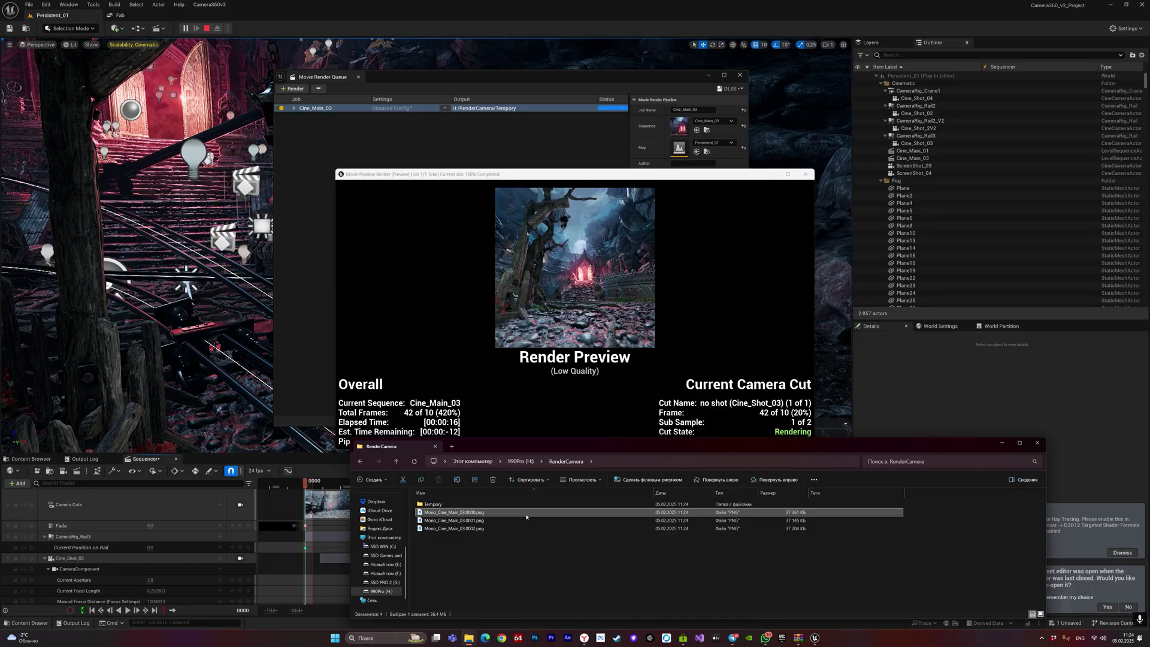
right_click(526, 516)
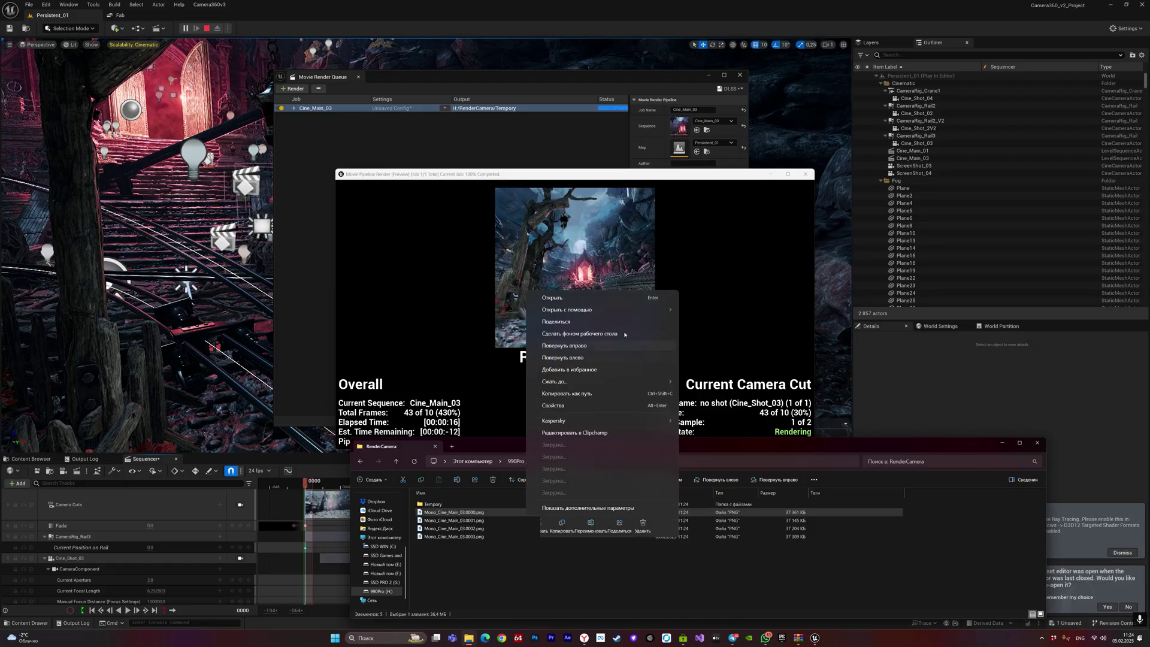
click(711, 307)
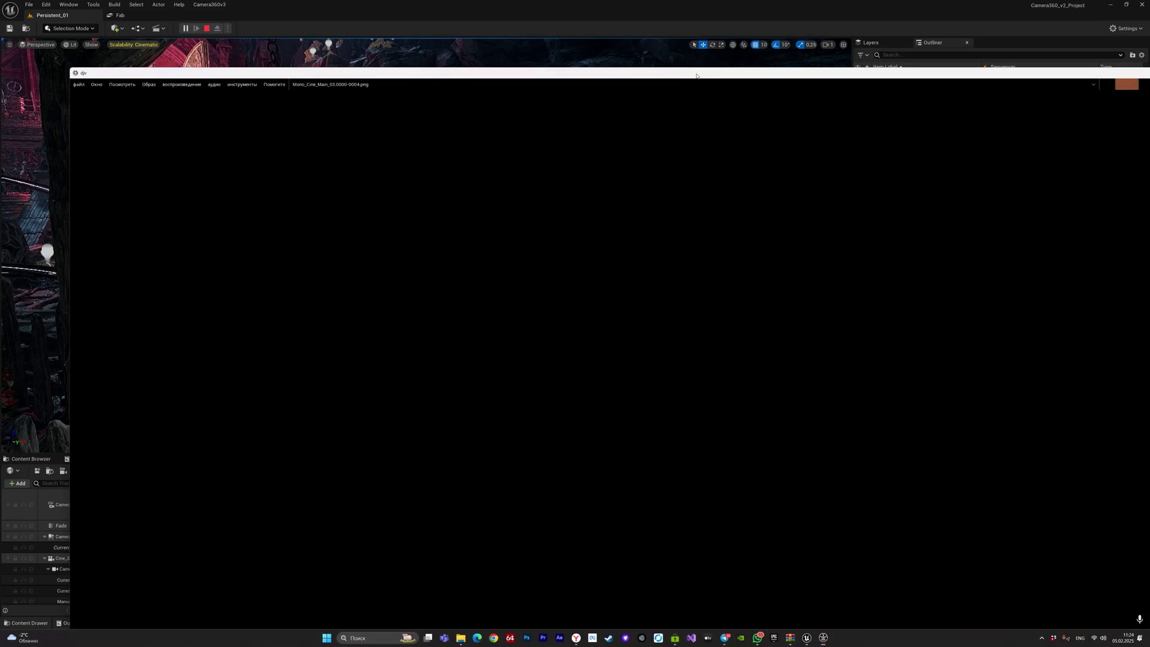
double_click(696, 73)
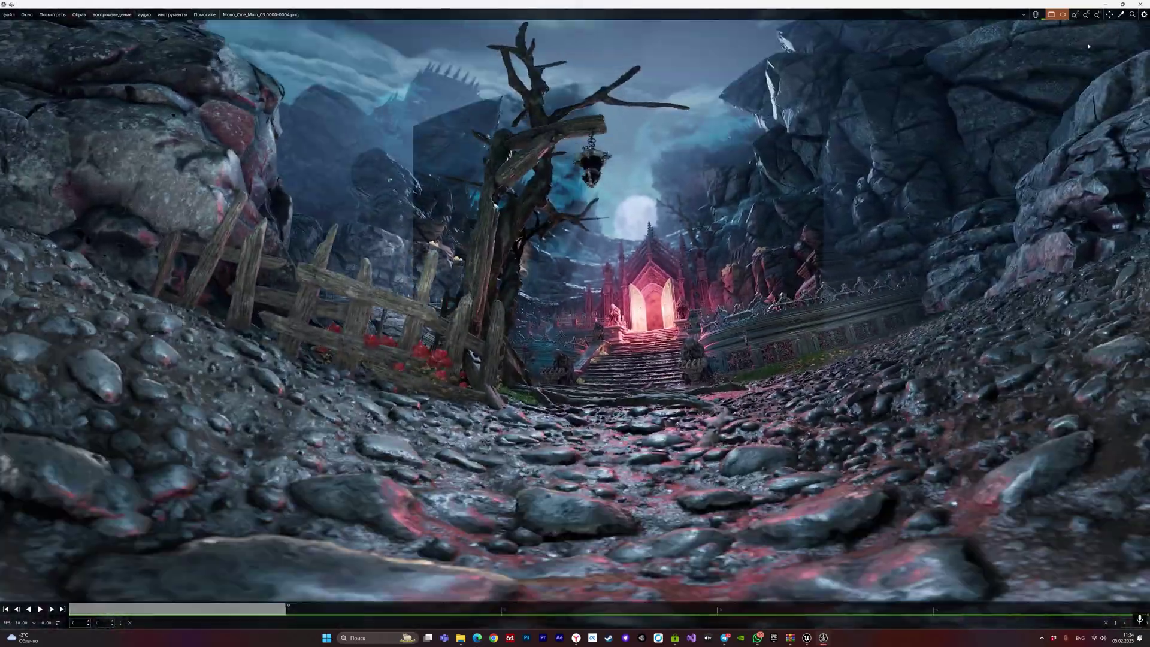
click(1140, 5)
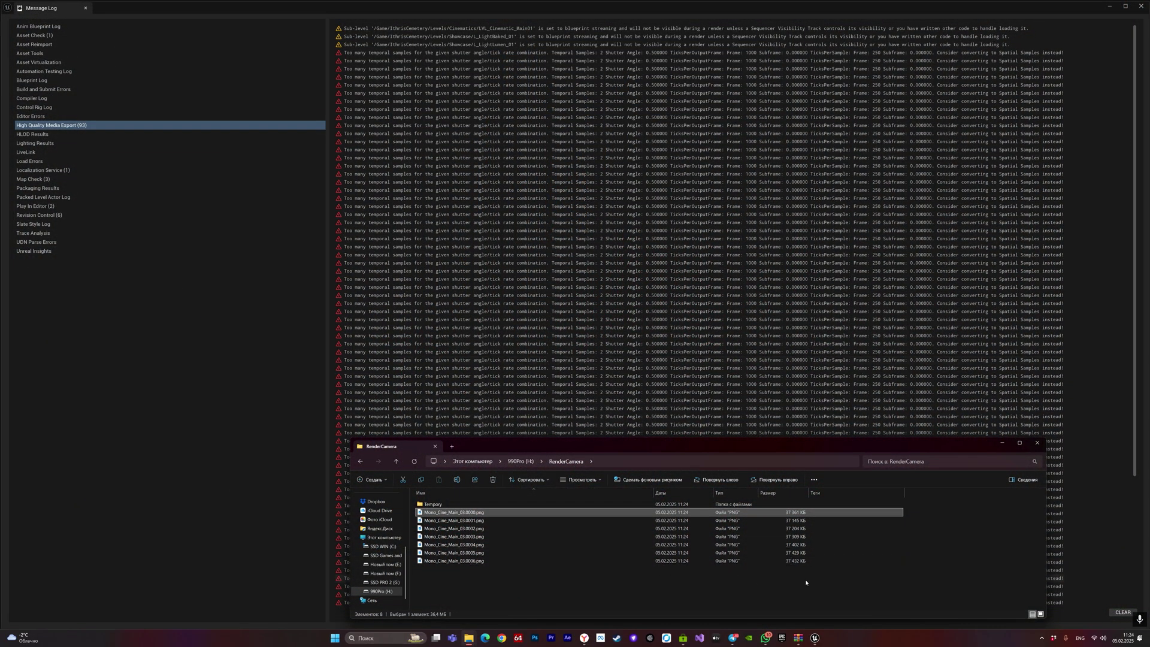
Step: Select the rendered PNGs in Explorer, then return to the main editor window
drag(828, 580, 542, 496)
click(719, 254)
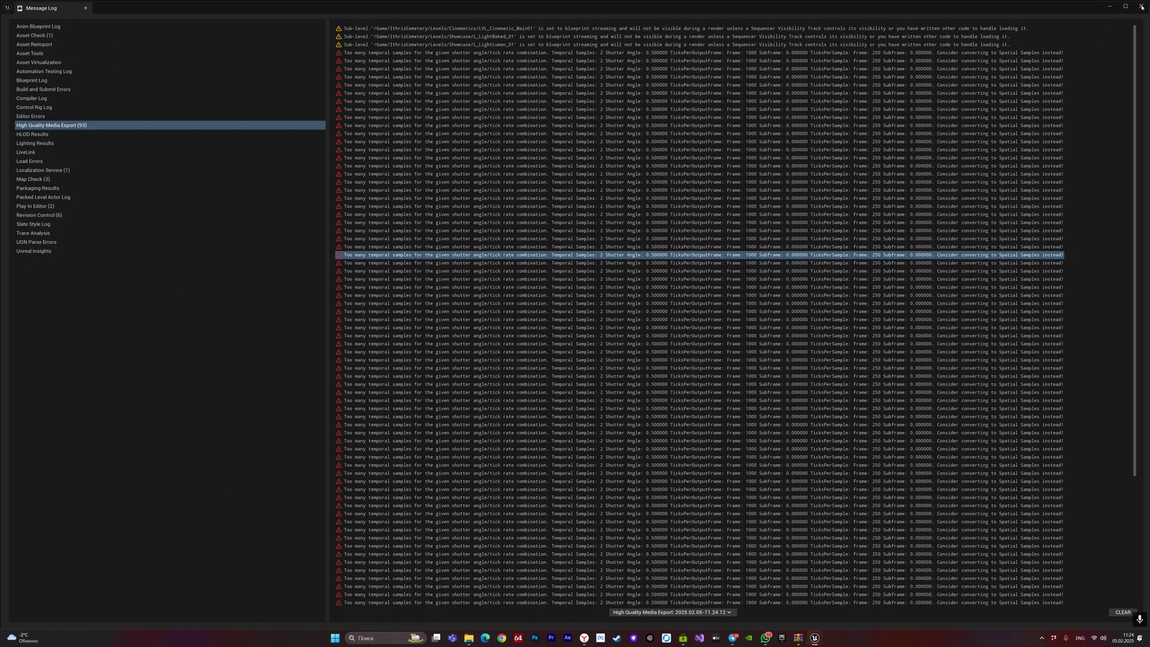
key(alt+Tab)
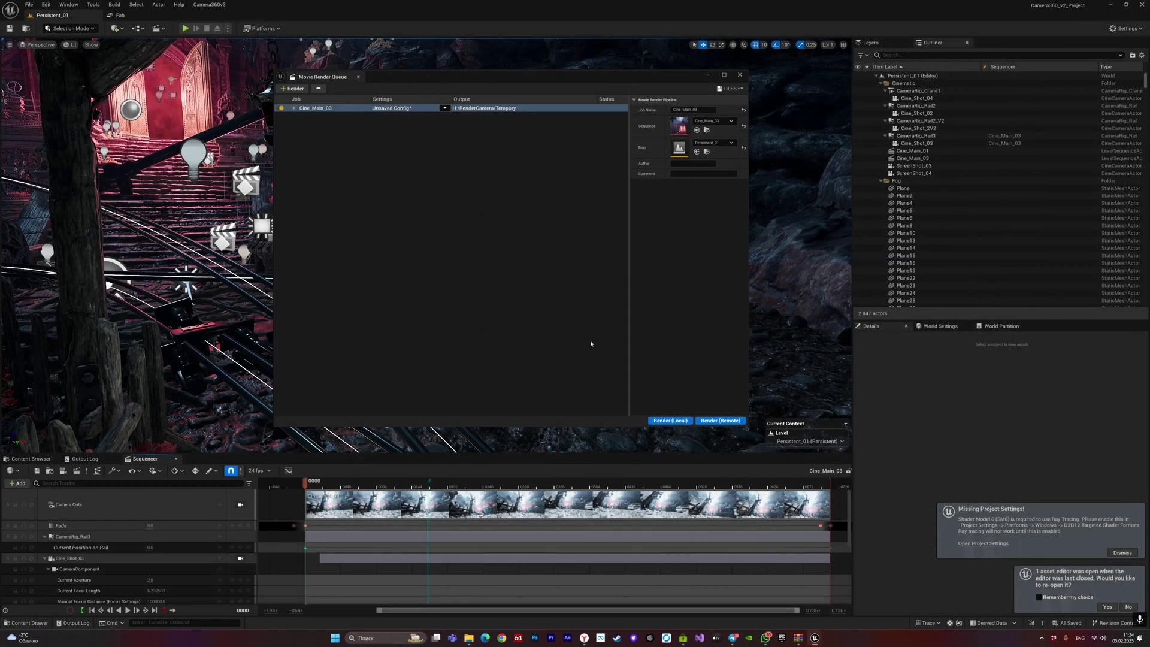
Step: Enable One Task Solution, keep Use Mask for Seams off, accept, and render locally
click(398, 108)
click(508, 257)
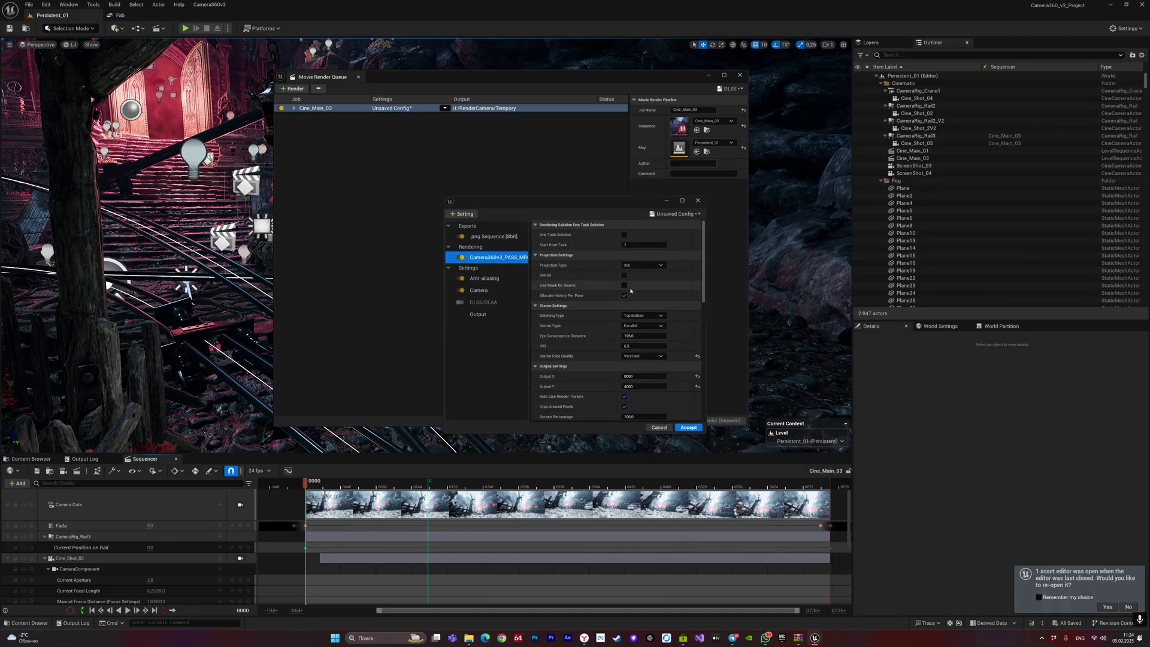
click(624, 235)
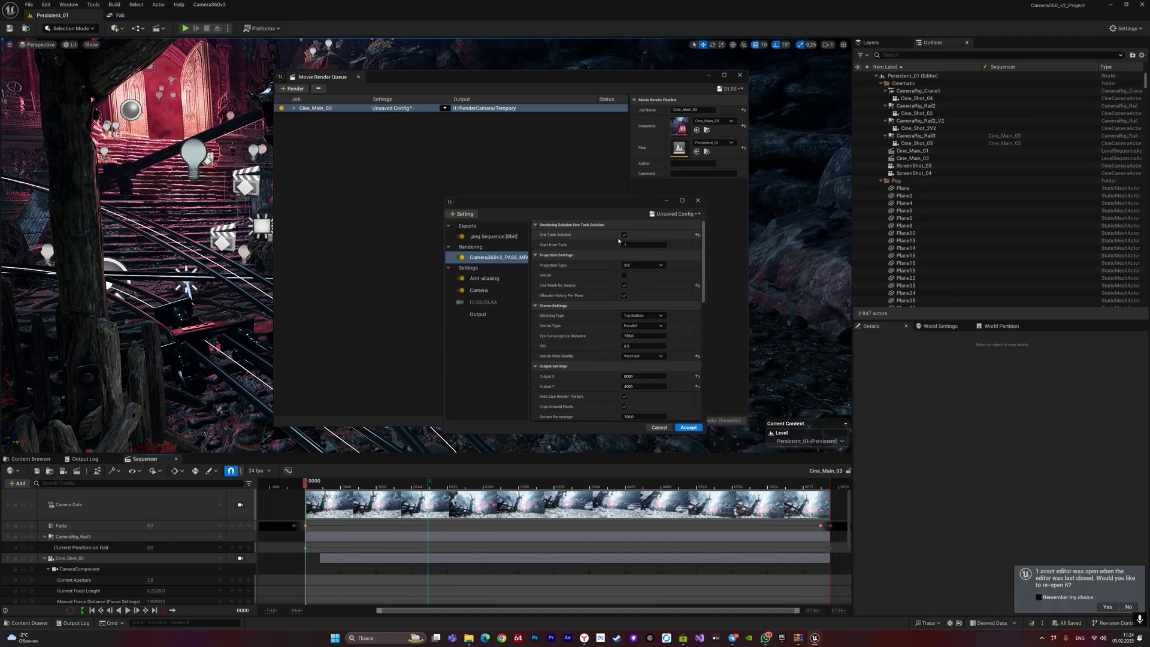
click(624, 285)
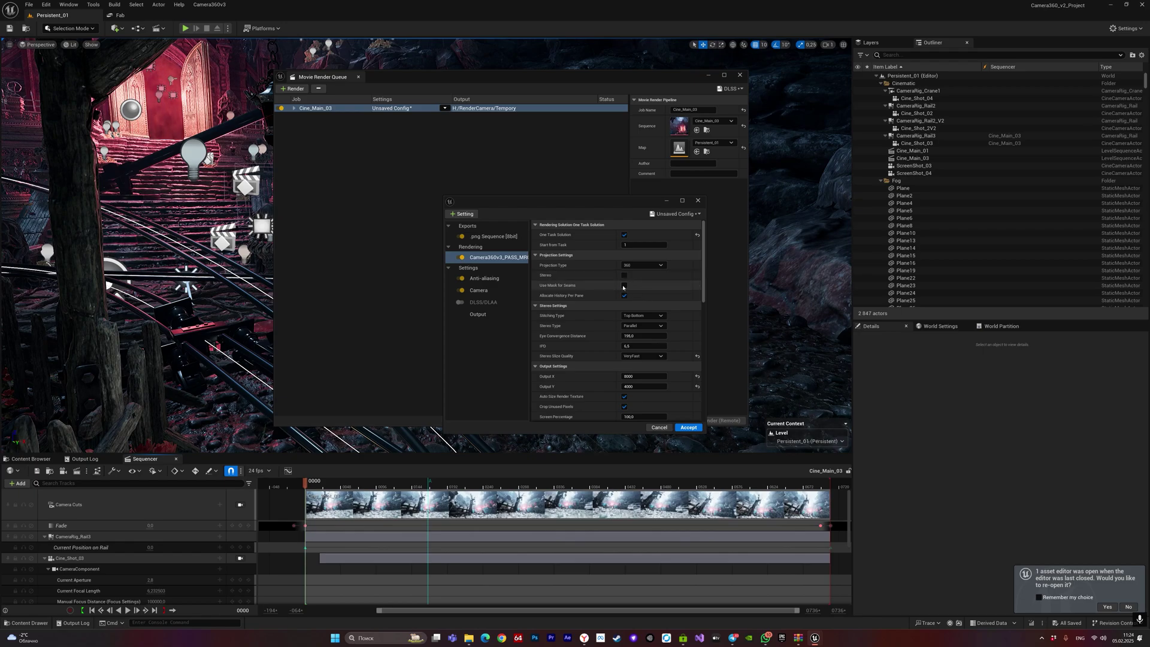
click(682, 427)
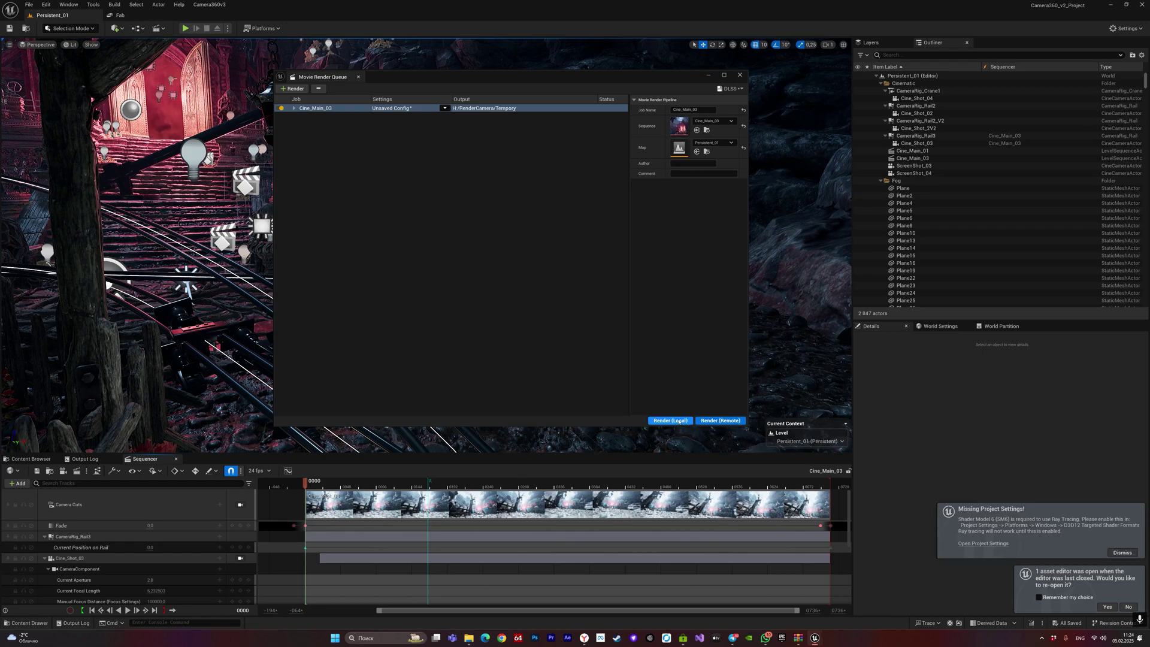
click(679, 422)
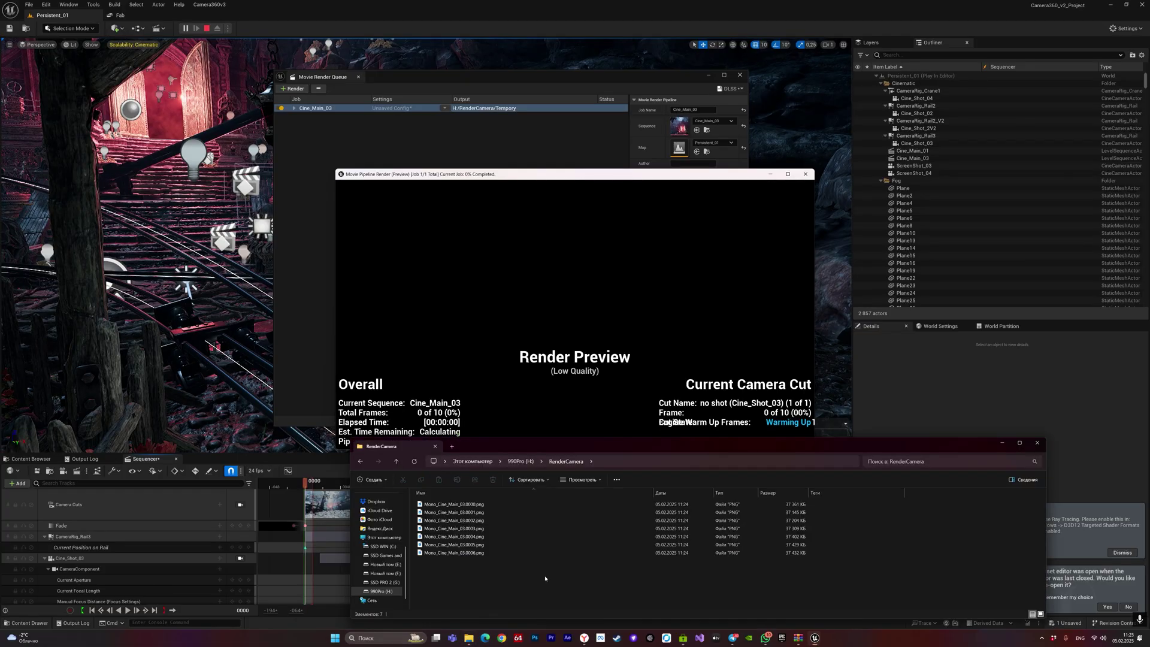
Step: Delete the old PNG files and open the FinishTaskOutput folder
key(ctrl+a)
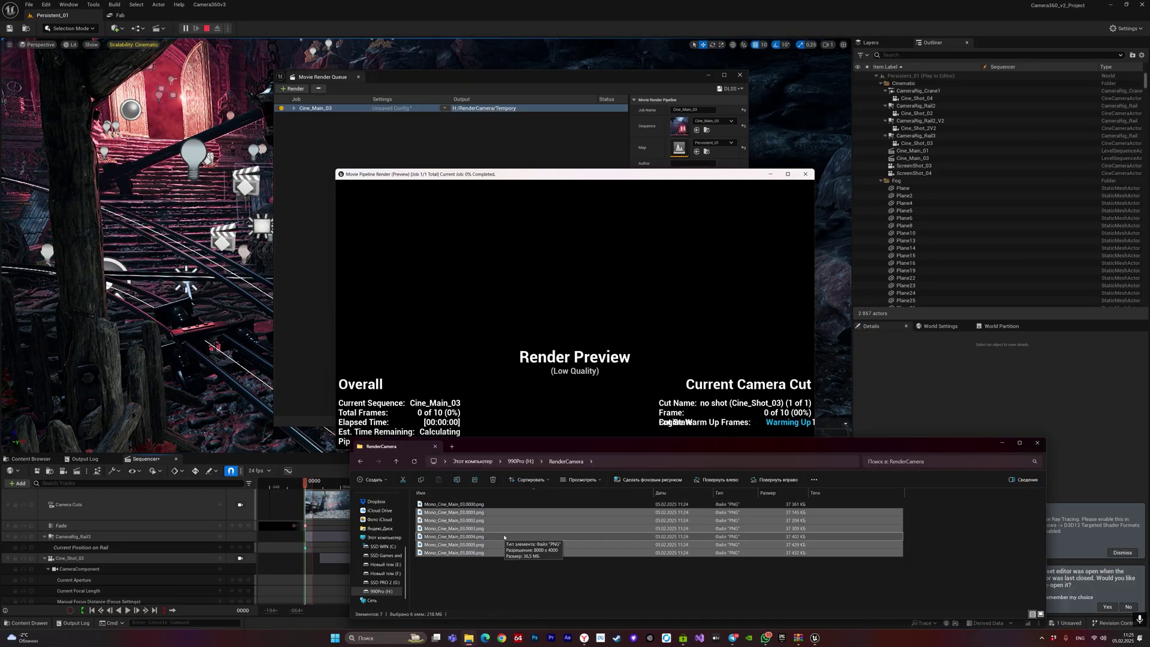
key(Delete)
drag(610, 446, 478, 396)
double_click(323, 451)
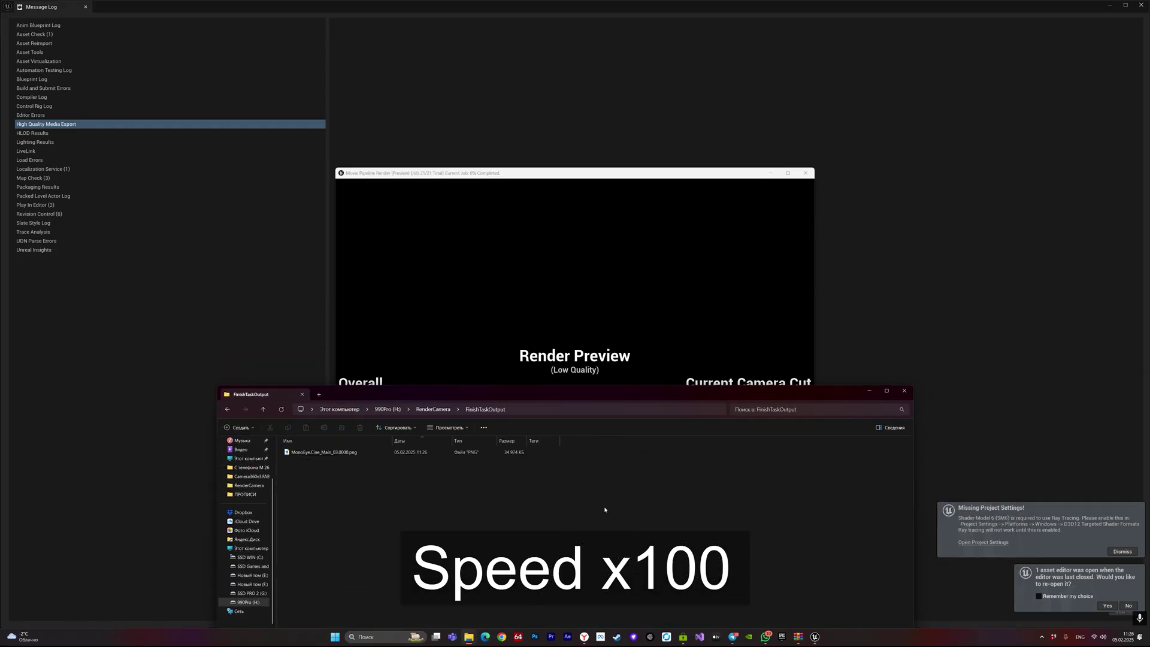
Step: Open MonoEye_Cine_Main_03.0000.png in DJV and maximize the viewer to full screen
double_click(323, 451)
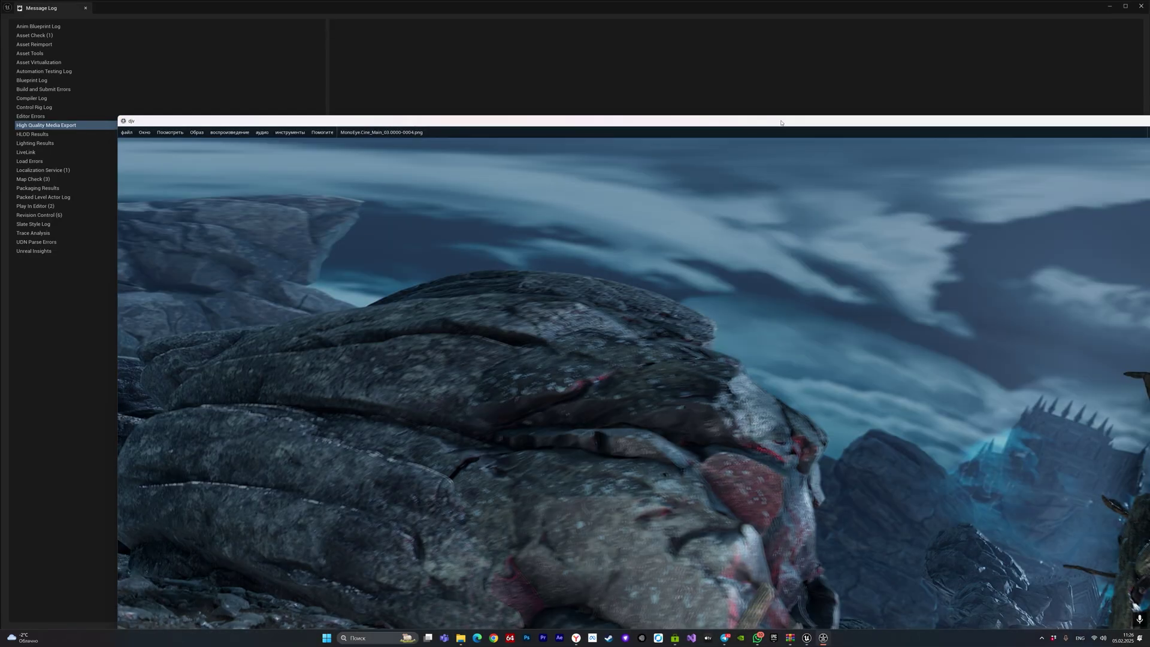
double_click(781, 122)
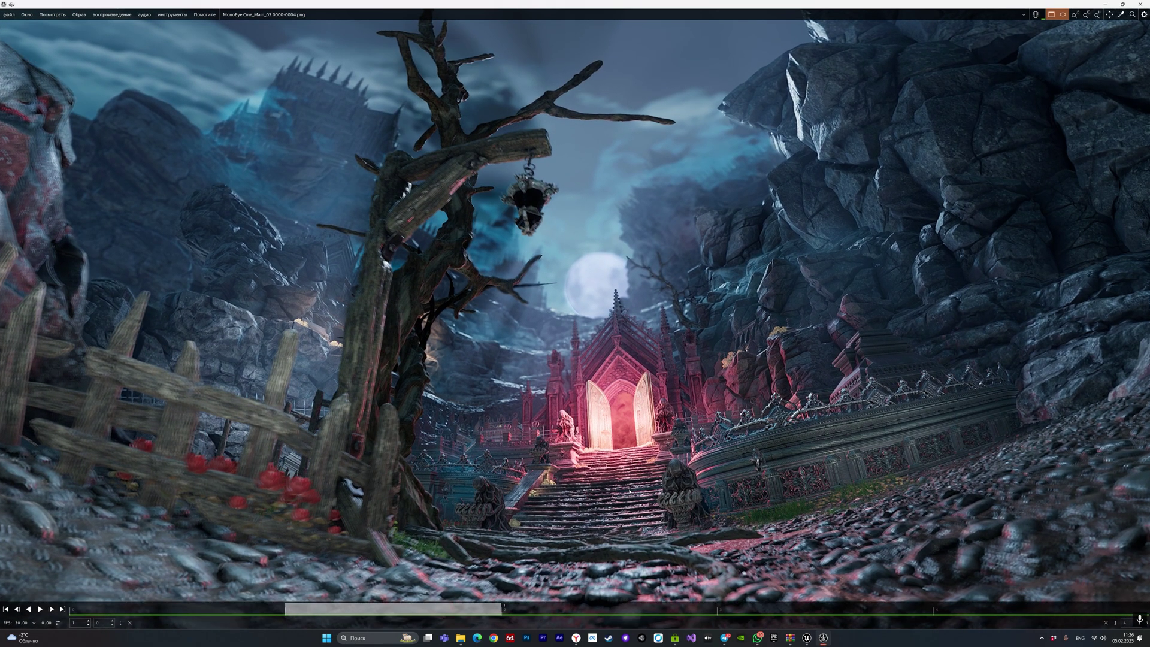